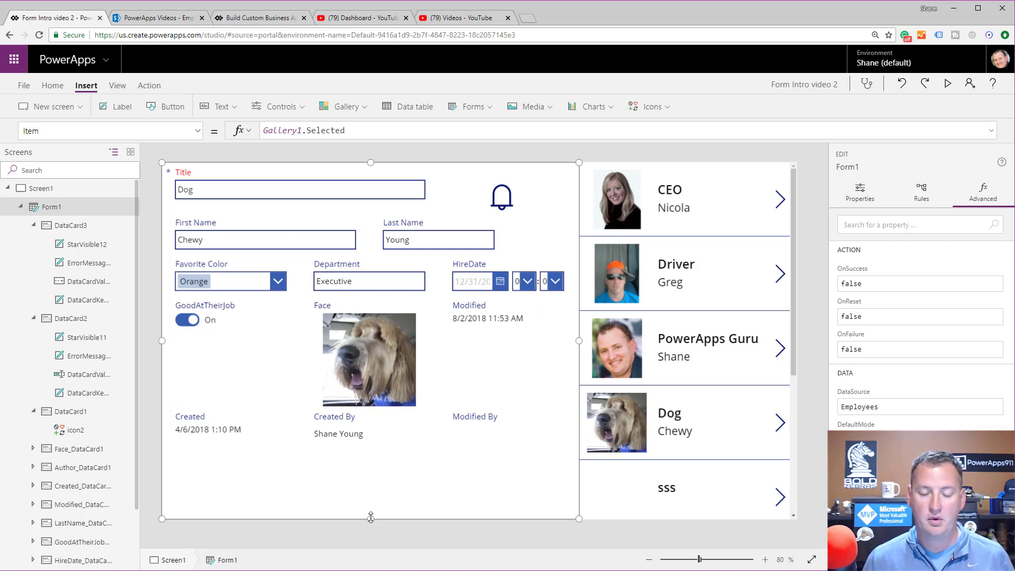
Shorten the form to a height of about 610 and place a new label in the empty space below it
{"action": "left_click_drag", "start_coordinate": [371, 517], "coordinate": [378, 445]}
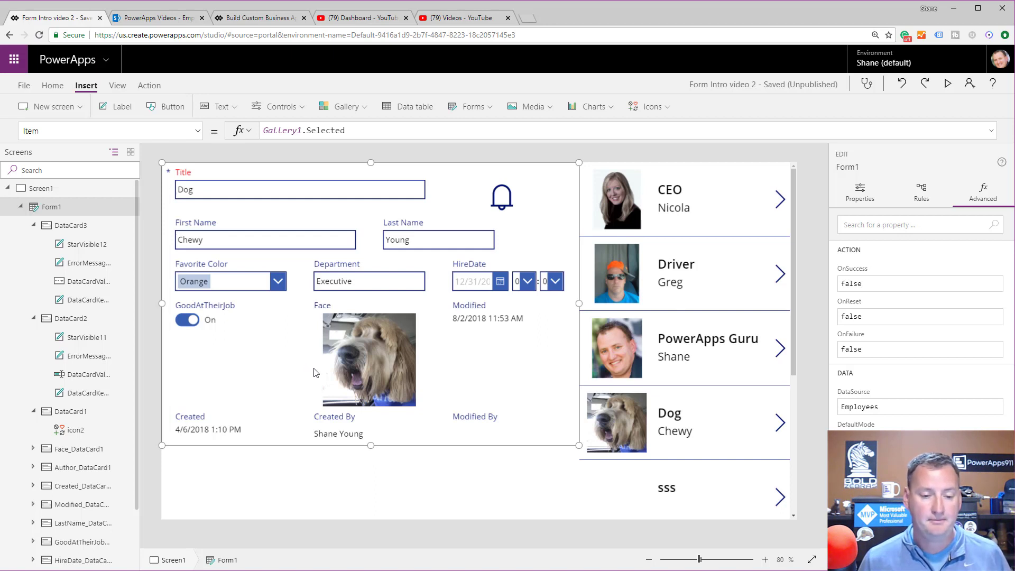
{"action": "left_click", "coordinate": [120, 109]}
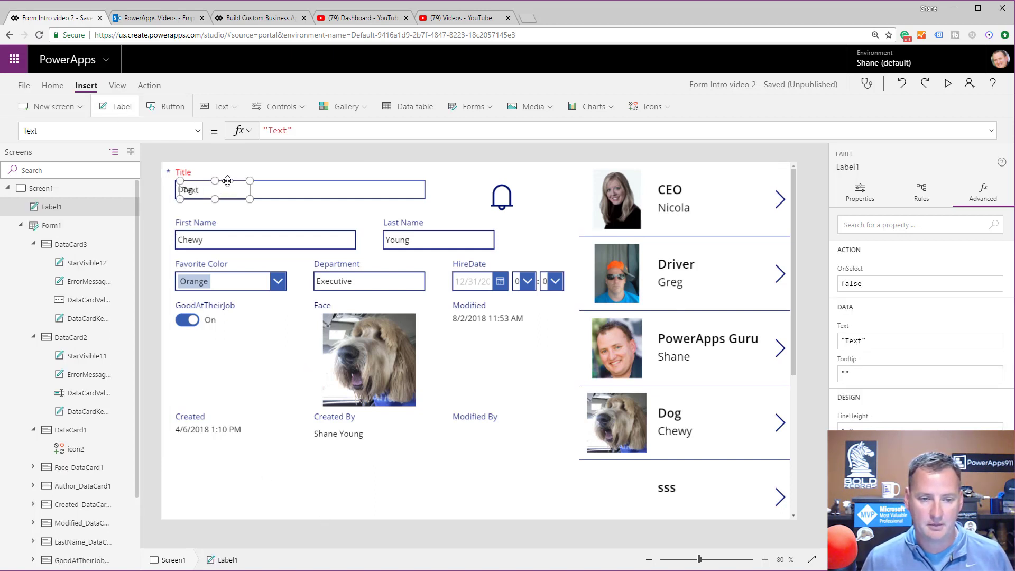
{"action": "left_click_drag", "start_coordinate": [227, 179], "coordinate": [208, 485]}
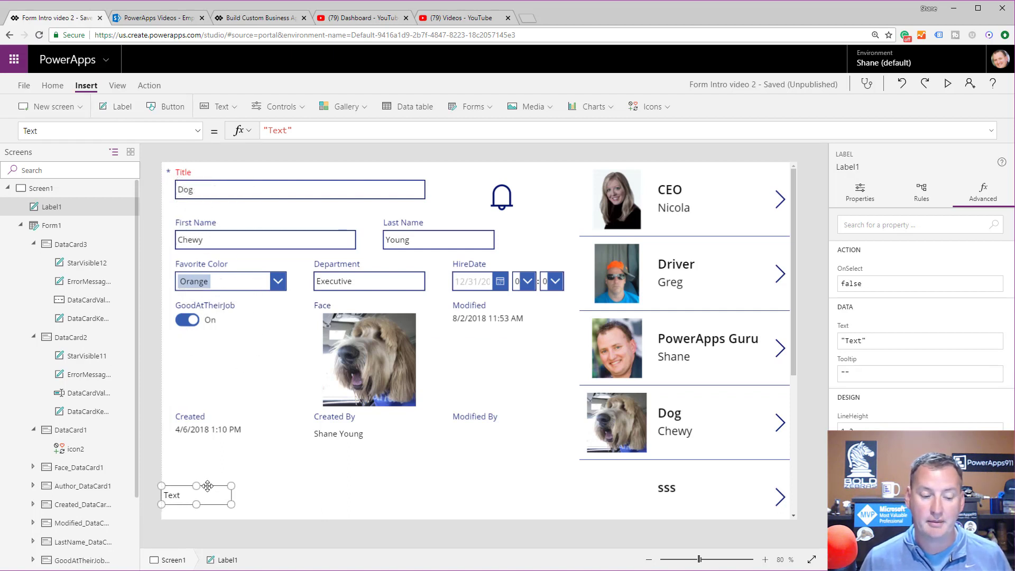
{"action": "left_click", "coordinate": [21, 225]}
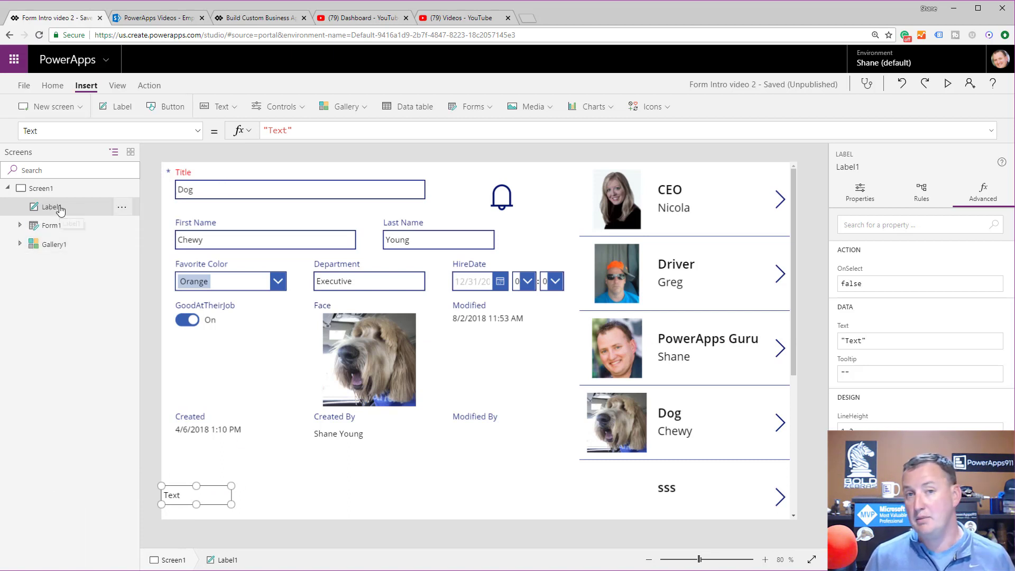
Set the new label's Text to the formula "Form Mode: " & Form1.Mode
{"action": "left_click", "coordinate": [250, 133]}
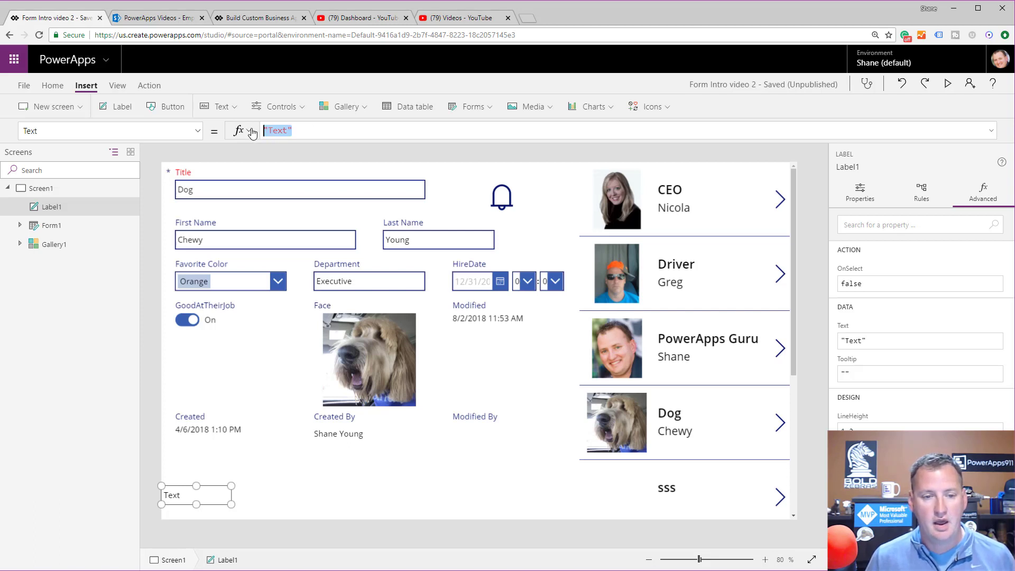
{"action": "type", "text": "FormMode"}
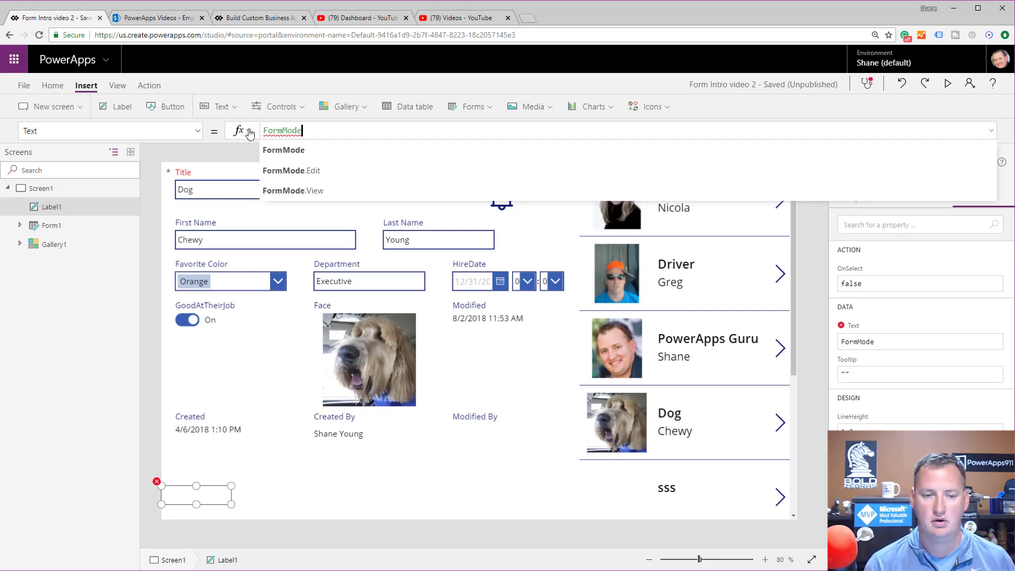
{"action": "key", "text": "ctrl+a"}
{"action": "type", "text": "\"F"}
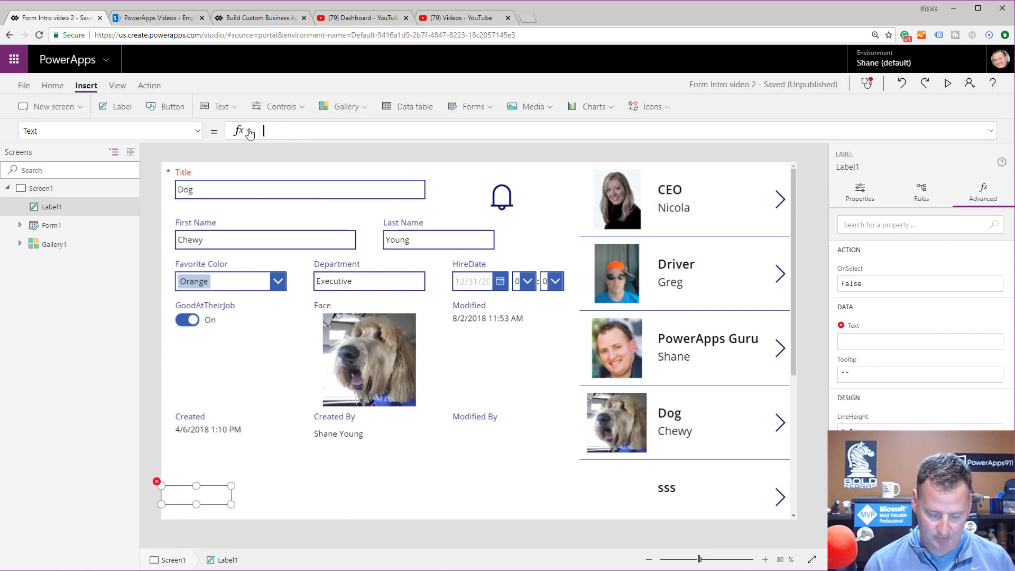
{"action": "type", "text": "orm"}
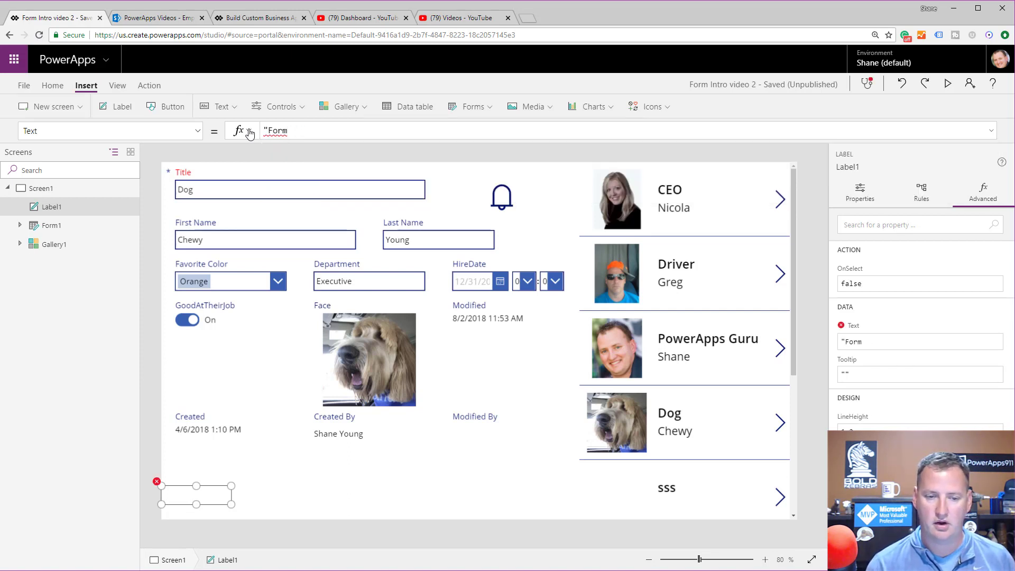
{"action": "type", "text": " Mode:"}
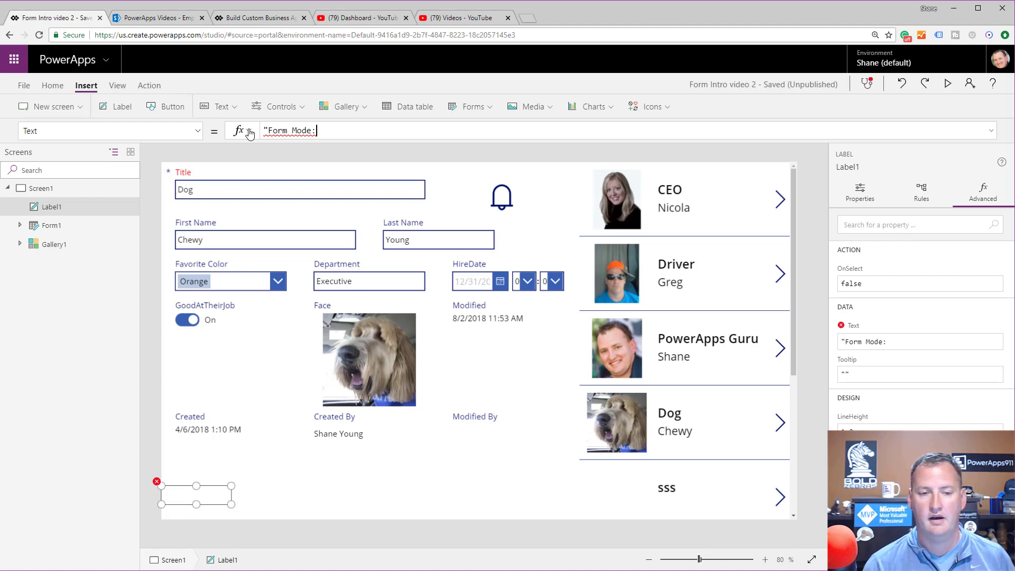
{"action": "type", "text": " \" & form"}
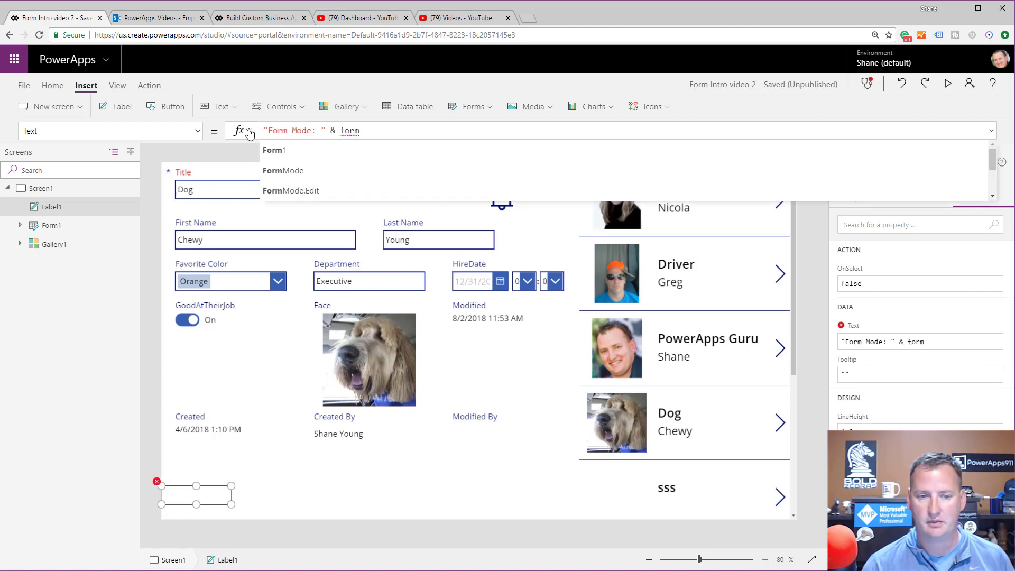
{"action": "key", "text": "Tab"}
{"action": "type", "text": ".mo"}
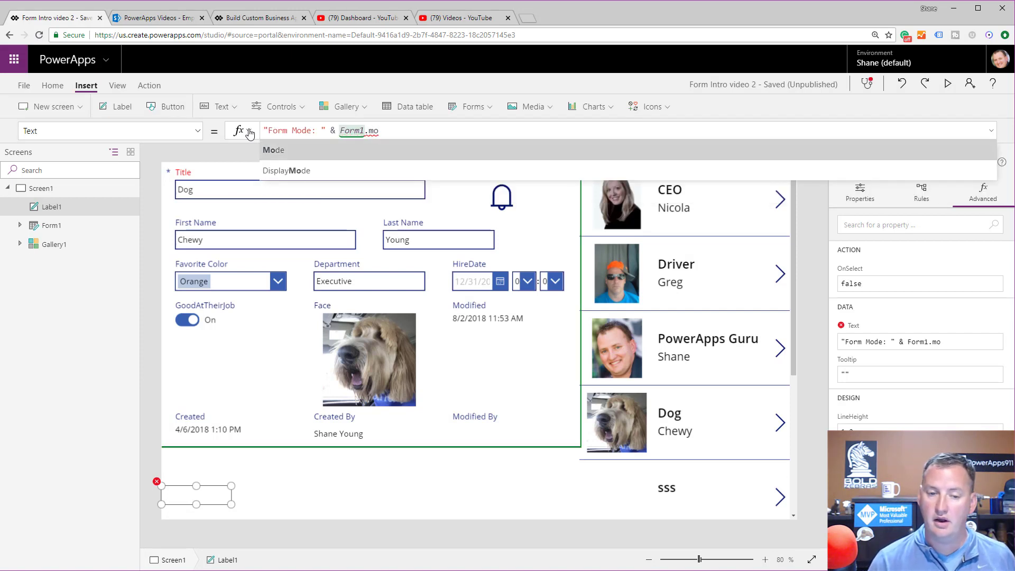
{"action": "key", "text": "Tab"}
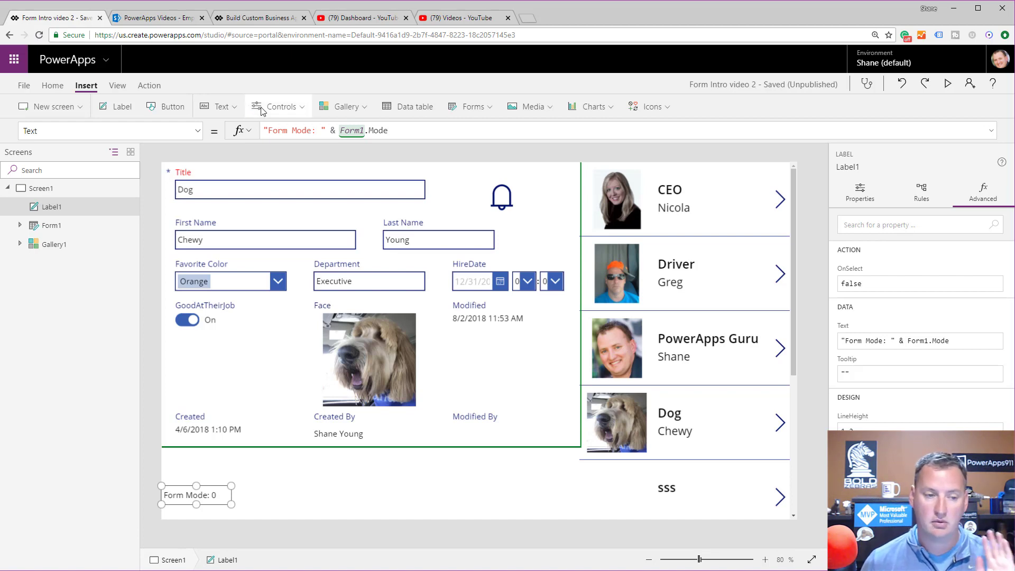
Add a second label directly beneath the Form Mode label
{"action": "left_click", "coordinate": [126, 108]}
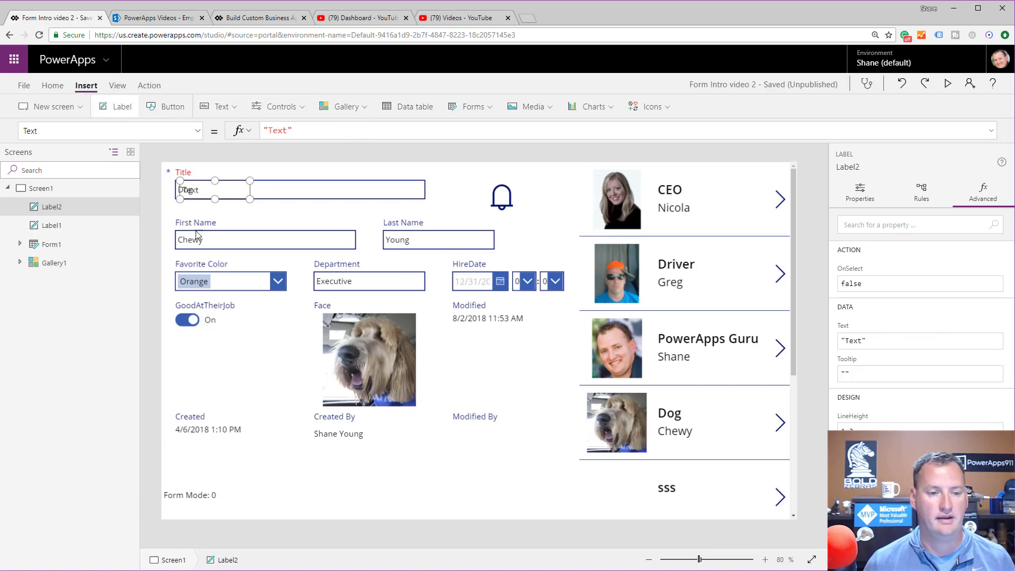
{"action": "left_click_drag", "start_coordinate": [219, 188], "coordinate": [176, 518]}
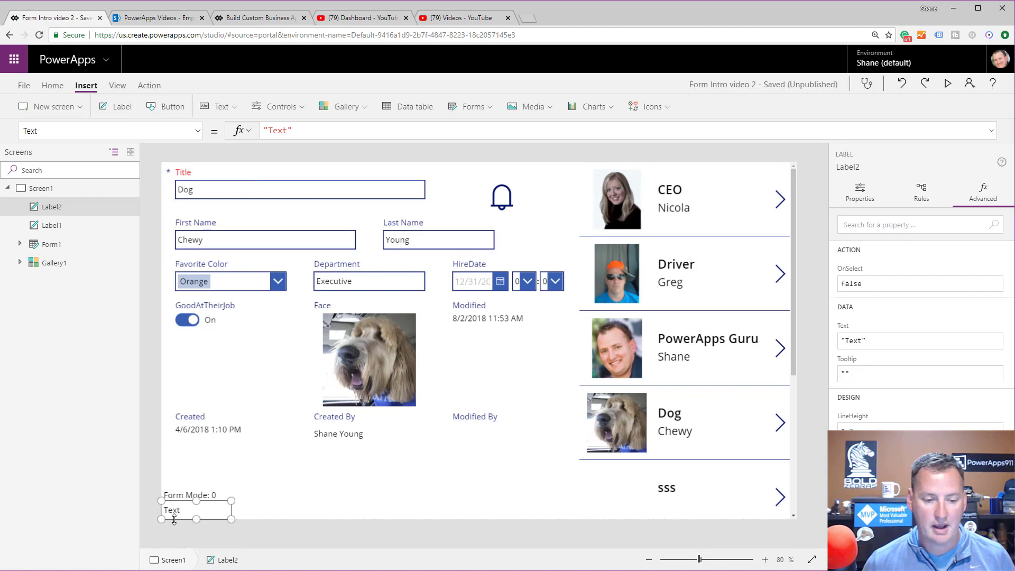
{"action": "left_click", "coordinate": [212, 381]}
{"action": "left_click", "coordinate": [358, 130]}
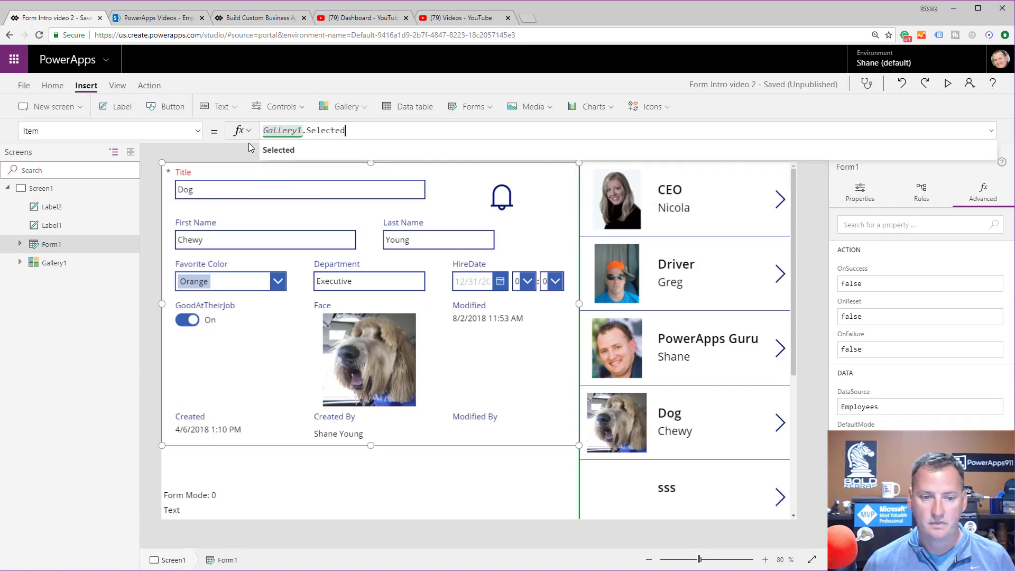
{"action": "left_click", "coordinate": [177, 511]}
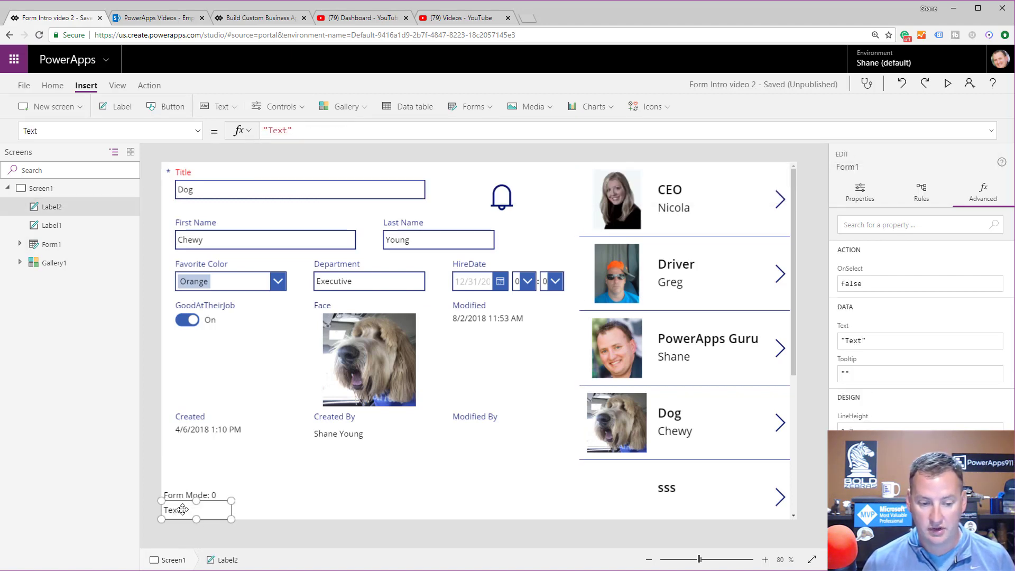
Set the second label's Text to "Form Display Mode: " & Form1.DisplayMode and widen the label so its text fits on one line
{"action": "left_click_drag", "start_coordinate": [300, 130], "coordinate": [239, 132]}
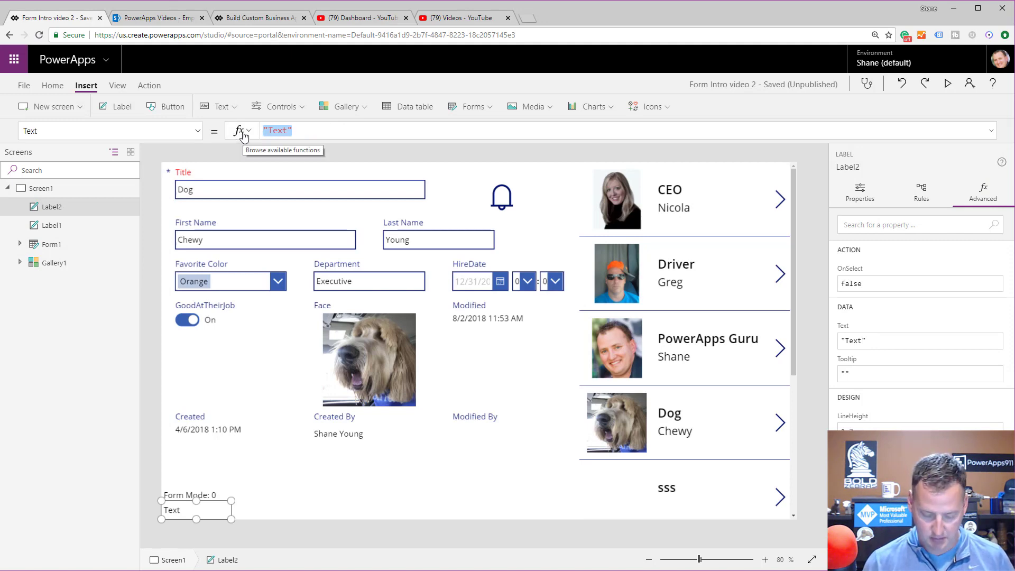
{"action": "type", "text": "\"Form"}
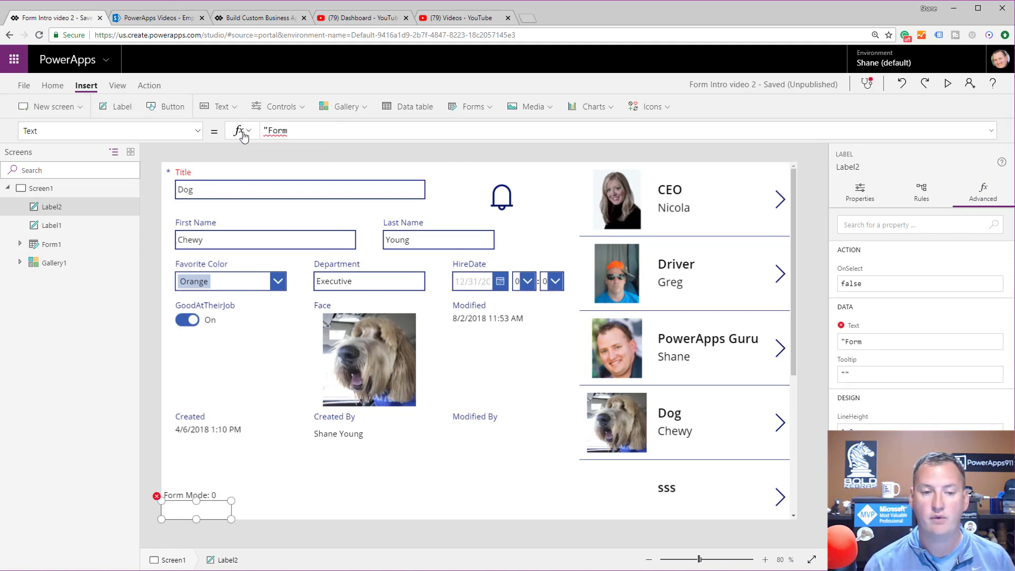
{"action": "type", "text": "Display Mode"}
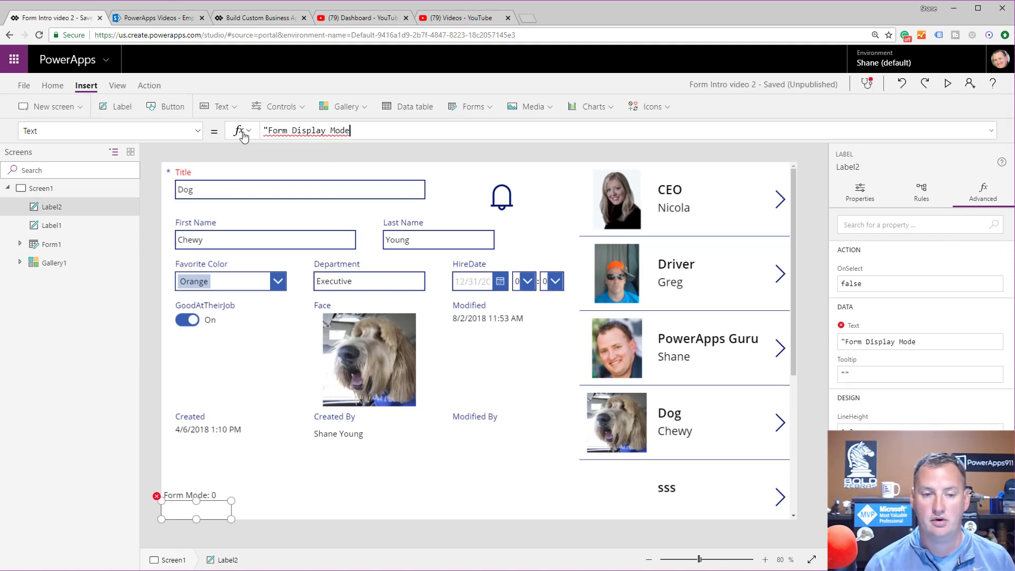
{"action": "type", "text": "\""}
{"action": "key", "text": "Left"}
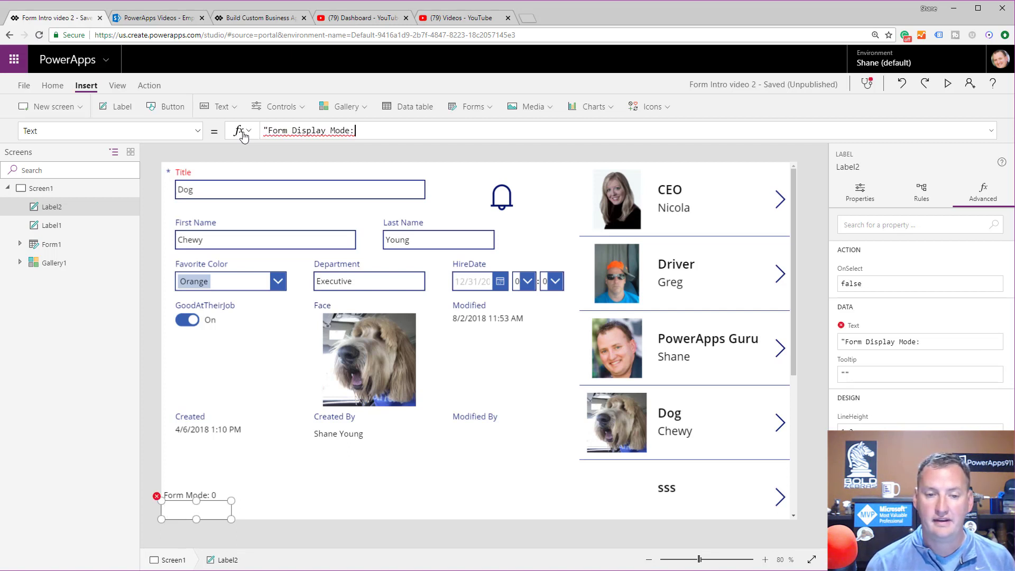
{"action": "type", "text": ": \" "}
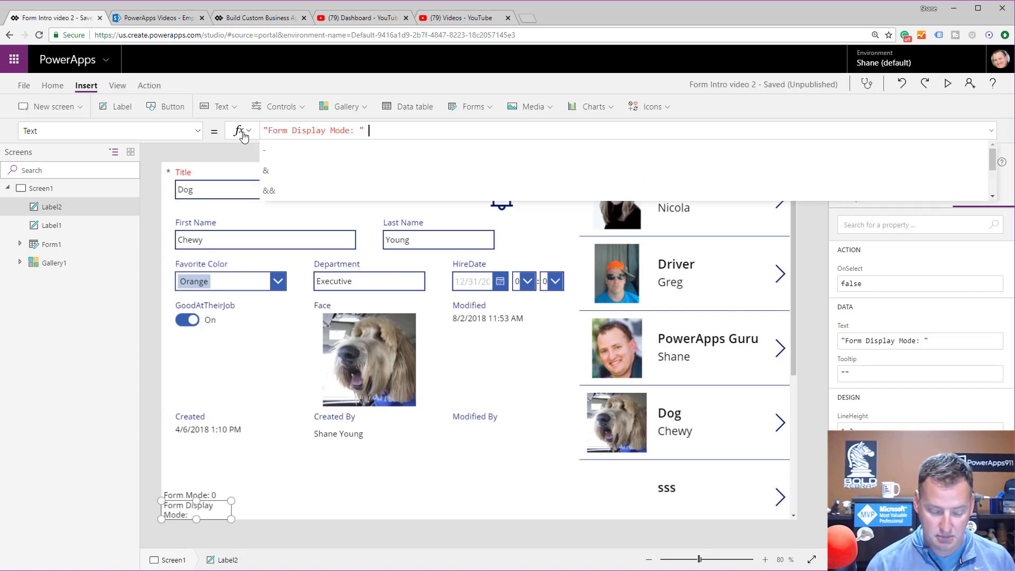
{"action": "type", "text": "& "}
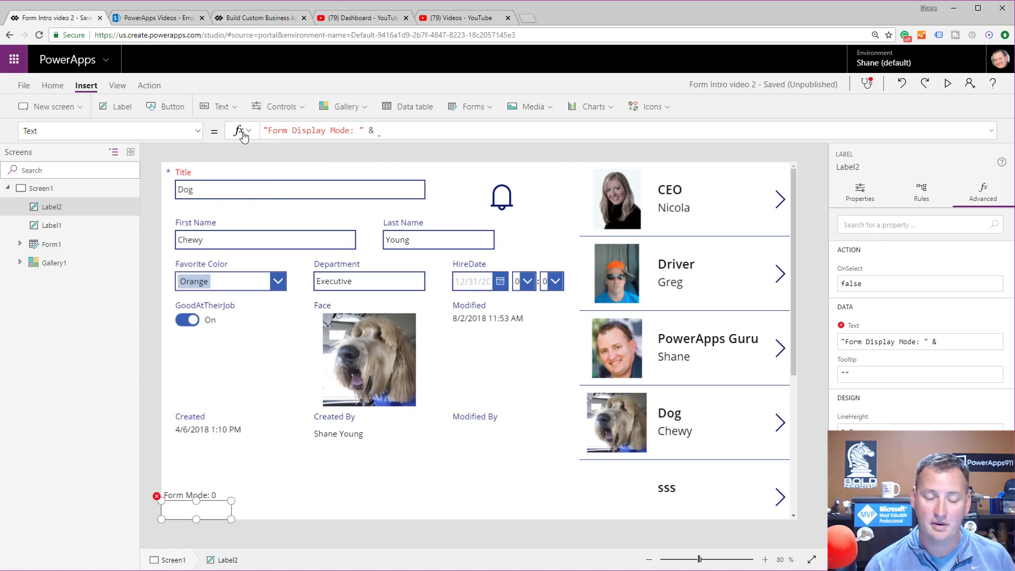
{"action": "type", "text": "For"}
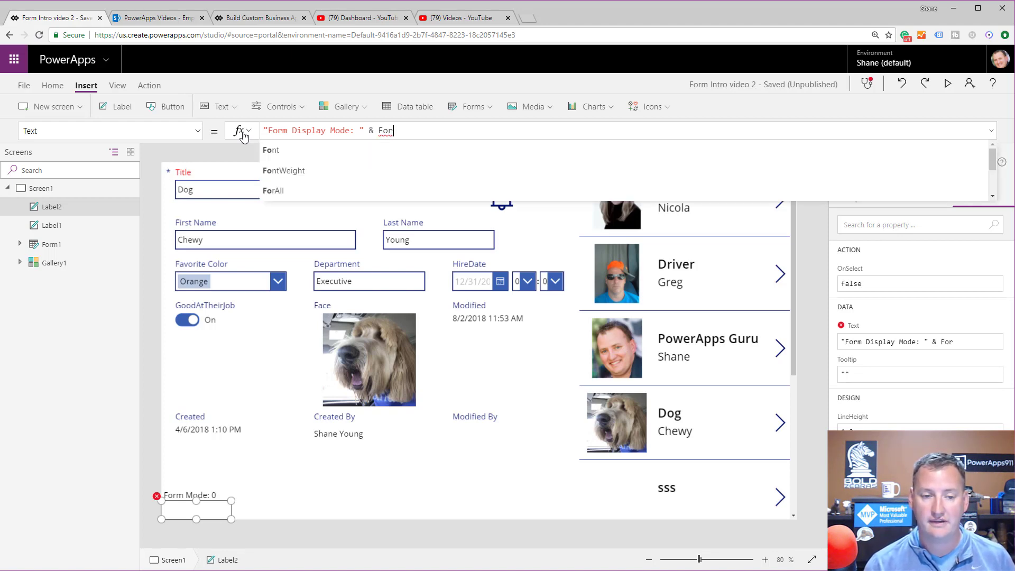
{"action": "type", "text": "m1.d"}
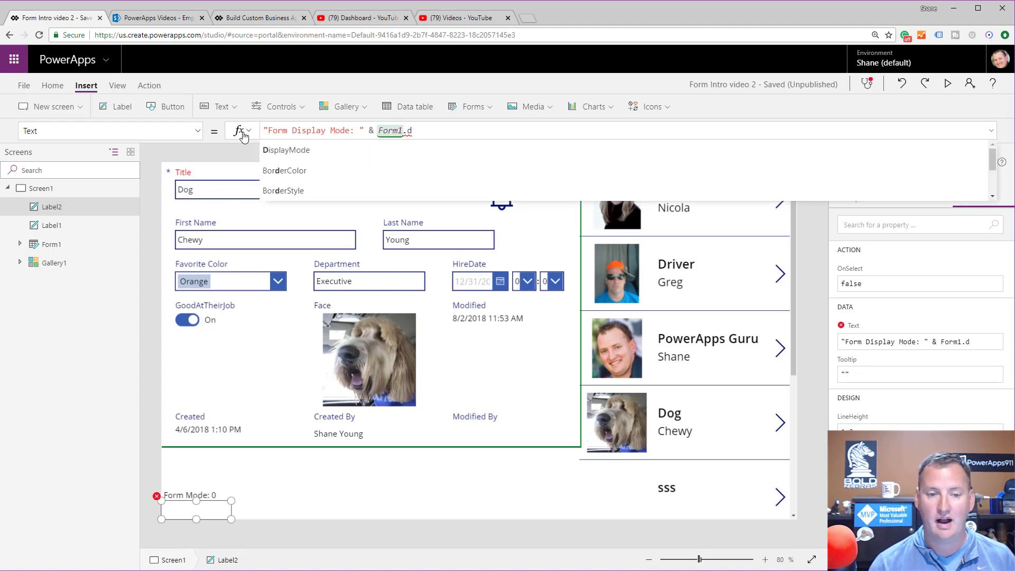
{"action": "key", "text": "Tab"}
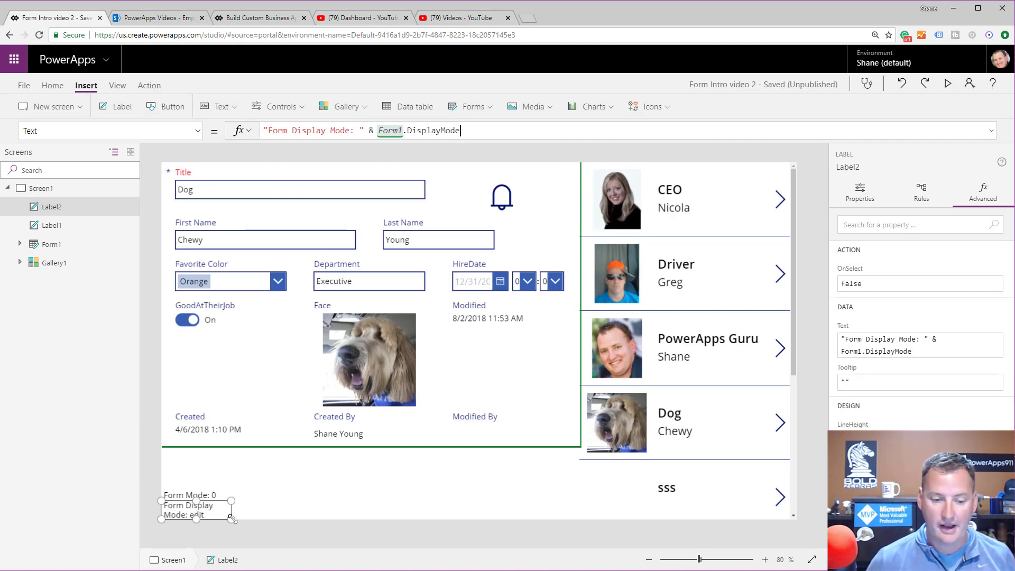
{"action": "left_click_drag", "start_coordinate": [231, 517], "coordinate": [264, 519]}
{"action": "left_click", "coordinate": [288, 508]}
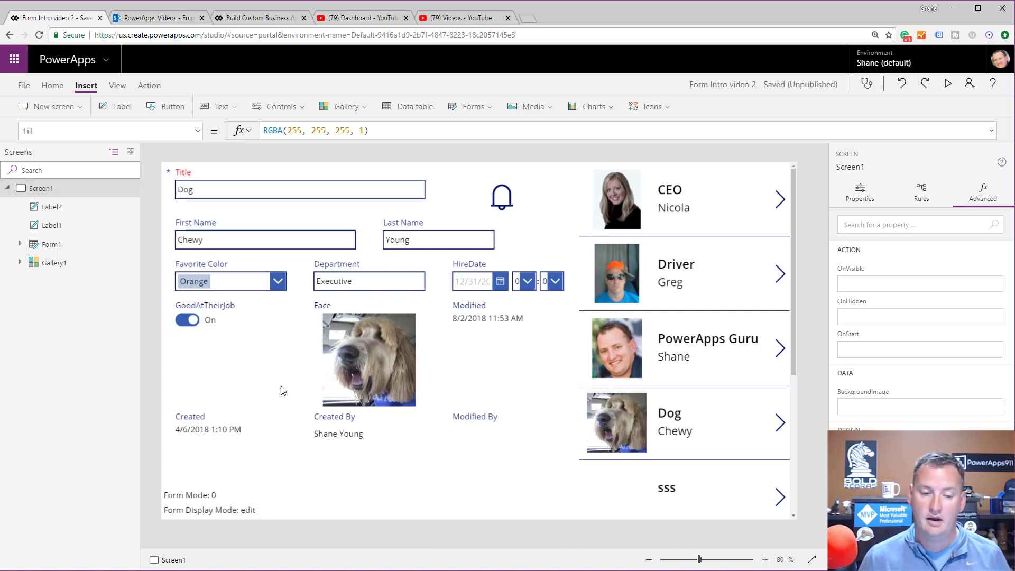
Change the DefaultMode property of Form1 to FormMode.View
{"action": "left_click", "coordinate": [53, 246]}
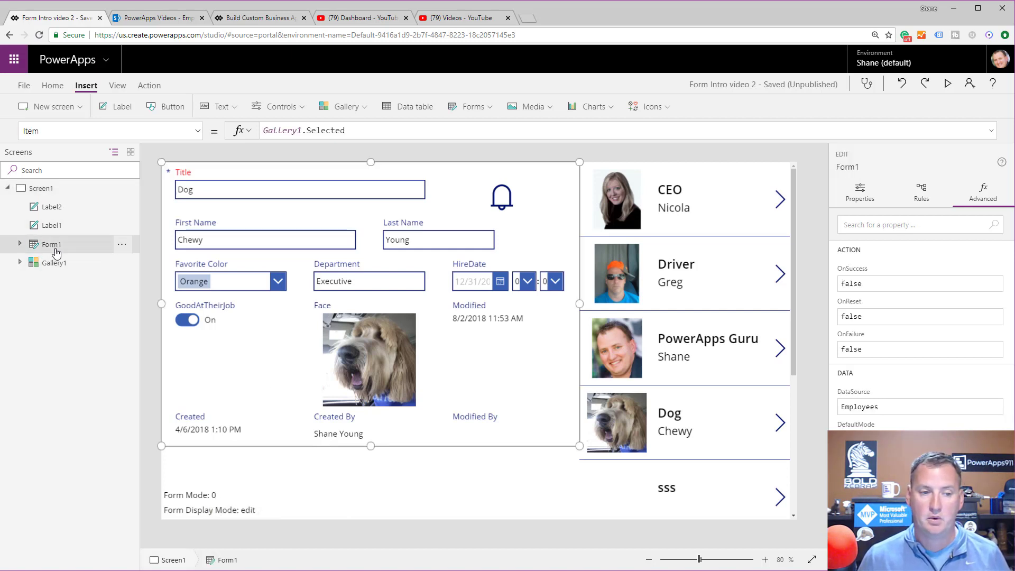
{"action": "left_click", "coordinate": [862, 197]}
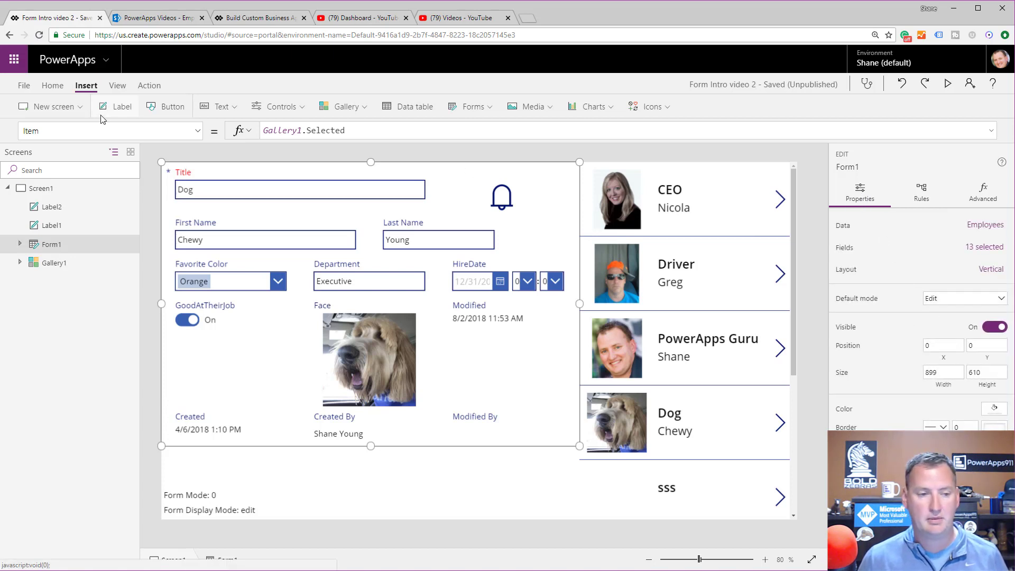
{"action": "left_click", "coordinate": [194, 131]}
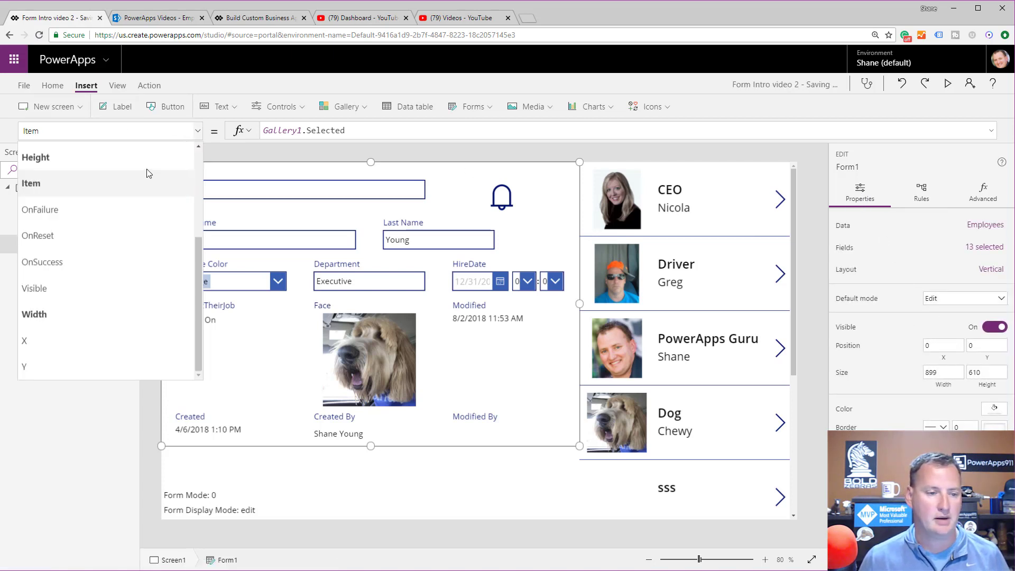
{"action": "scroll", "coordinate": [108, 265], "scroll_direction": "up", "scroll_amount": 3}
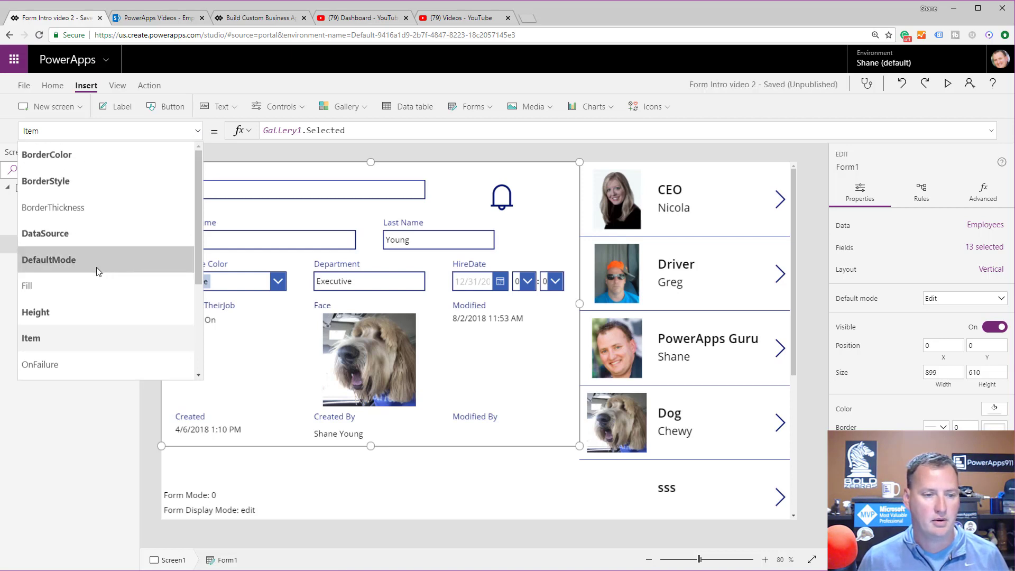
{"action": "scroll", "coordinate": [96, 267], "scroll_direction": "down", "scroll_amount": 3}
{"action": "scroll", "coordinate": [96, 268], "scroll_direction": "down", "scroll_amount": 1}
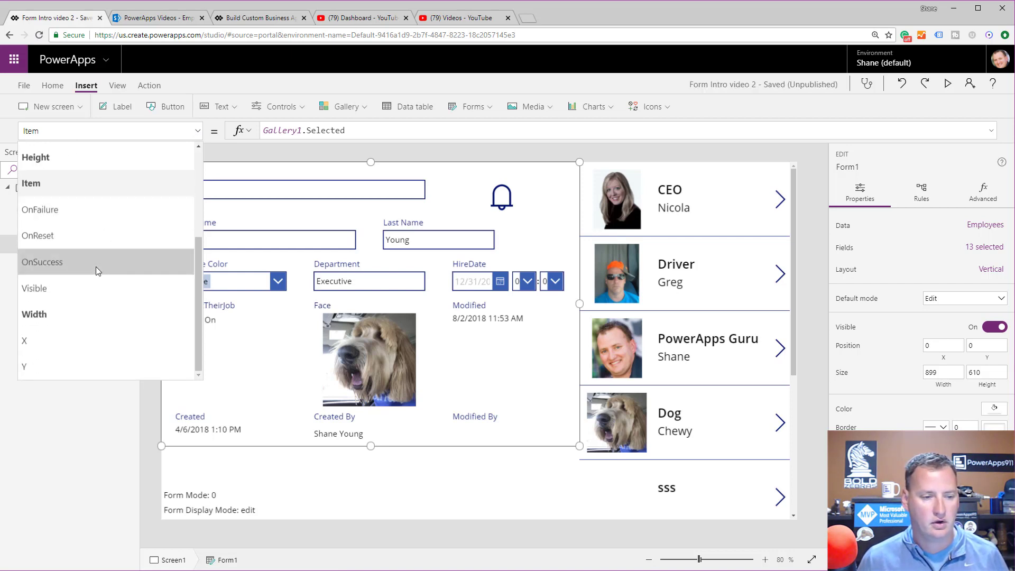
{"action": "scroll", "coordinate": [96, 267], "scroll_direction": "up", "scroll_amount": 3}
{"action": "left_click", "coordinate": [77, 259]}
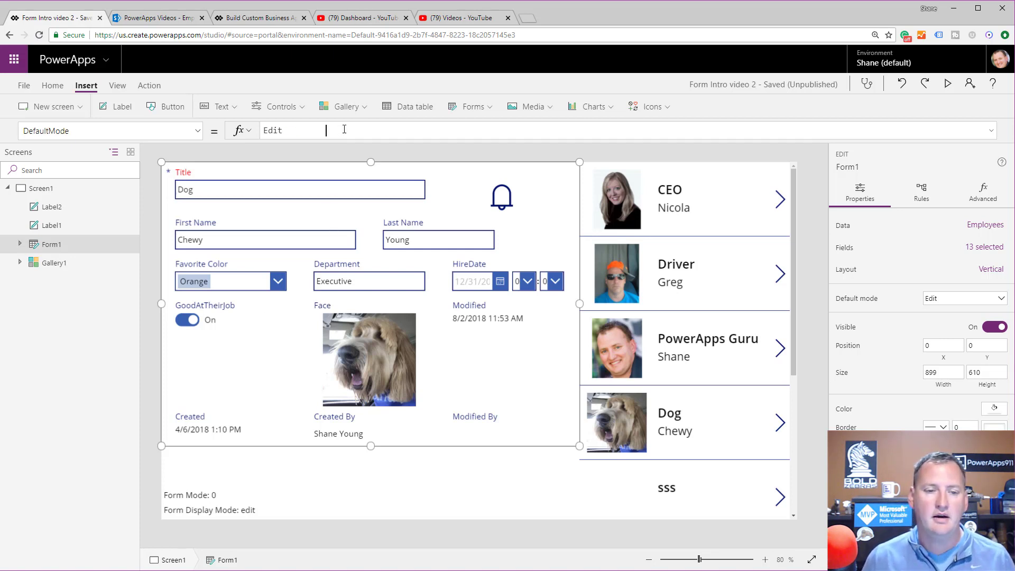
{"action": "left_click", "coordinate": [379, 129]}
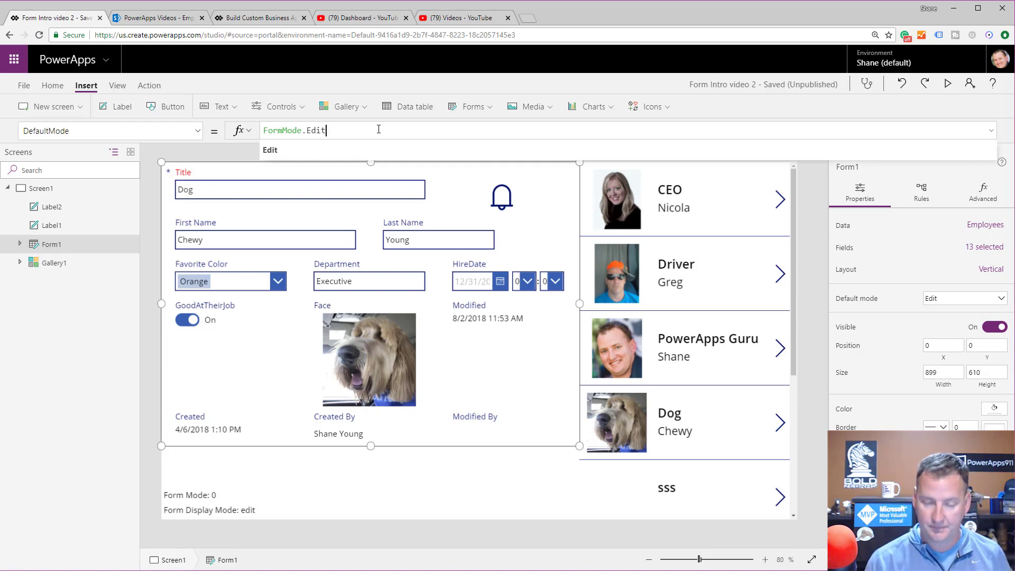
{"action": "key", "text": "BackSpace"}
{"action": "key", "text": "BackSpace"}
{"action": "key", "text": "BackSpace"}
{"action": "key", "text": "BackSpace"}
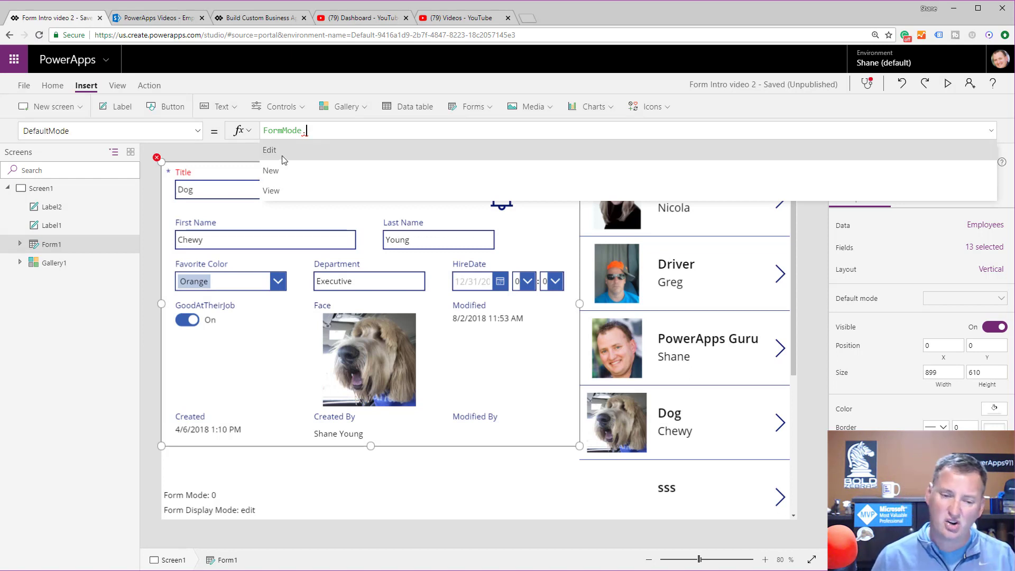
{"action": "left_click", "coordinate": [288, 189]}
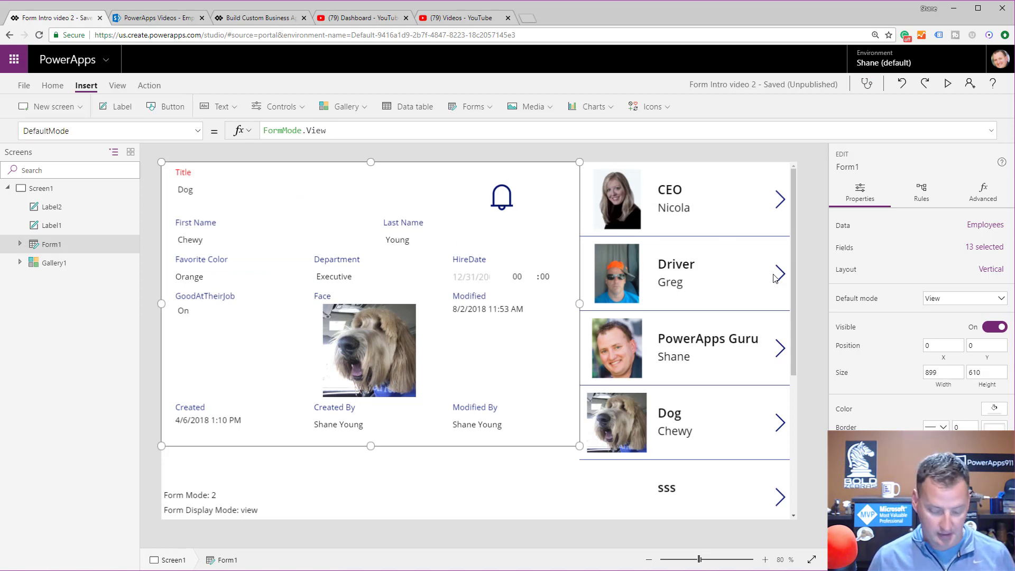
Show the Driver employee's record in the form and inspect its First Name card in view mode
{"action": "key", "text": "alt"}
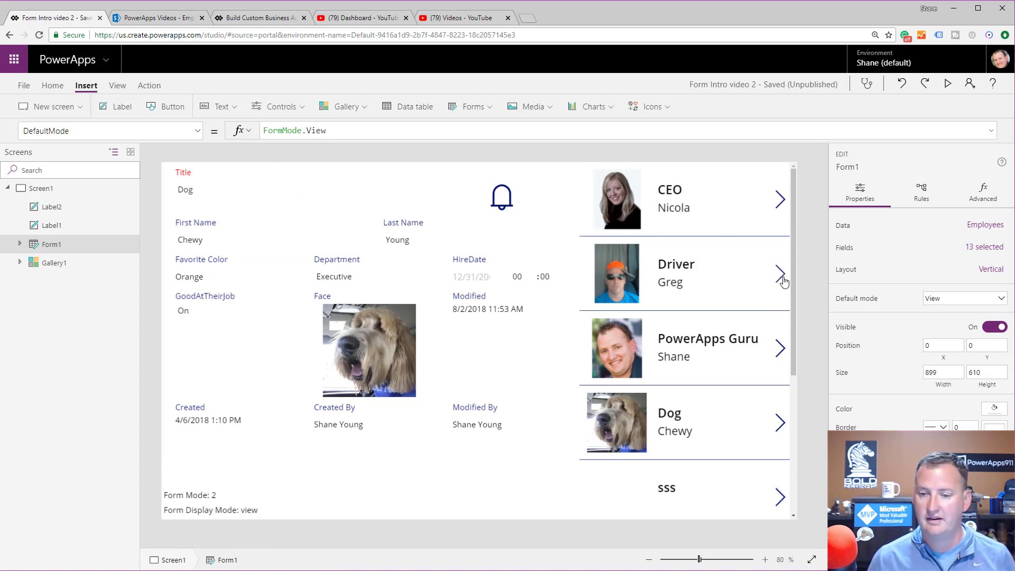
{"action": "left_click", "coordinate": [781, 275]}
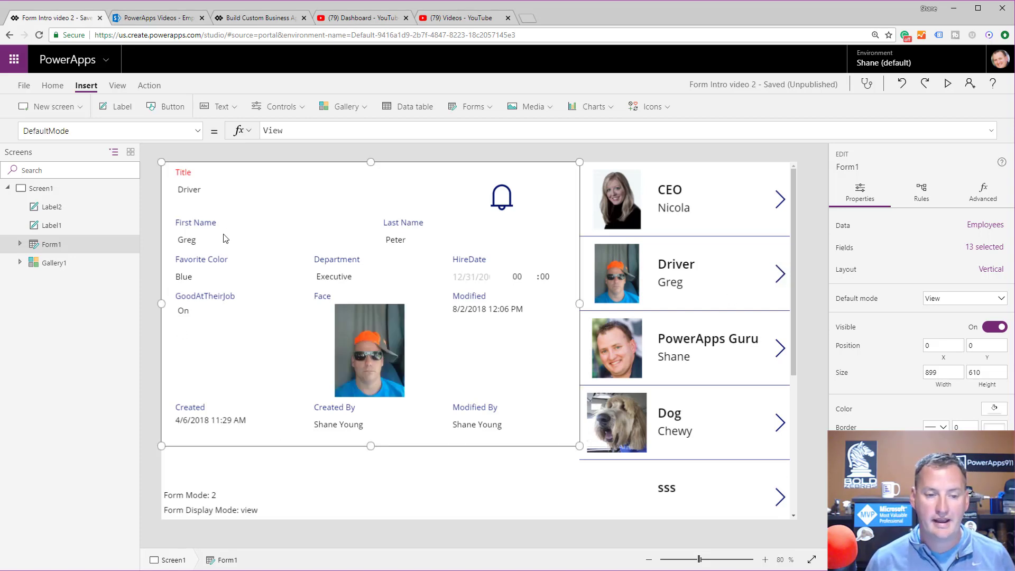
{"action": "left_click", "coordinate": [191, 246]}
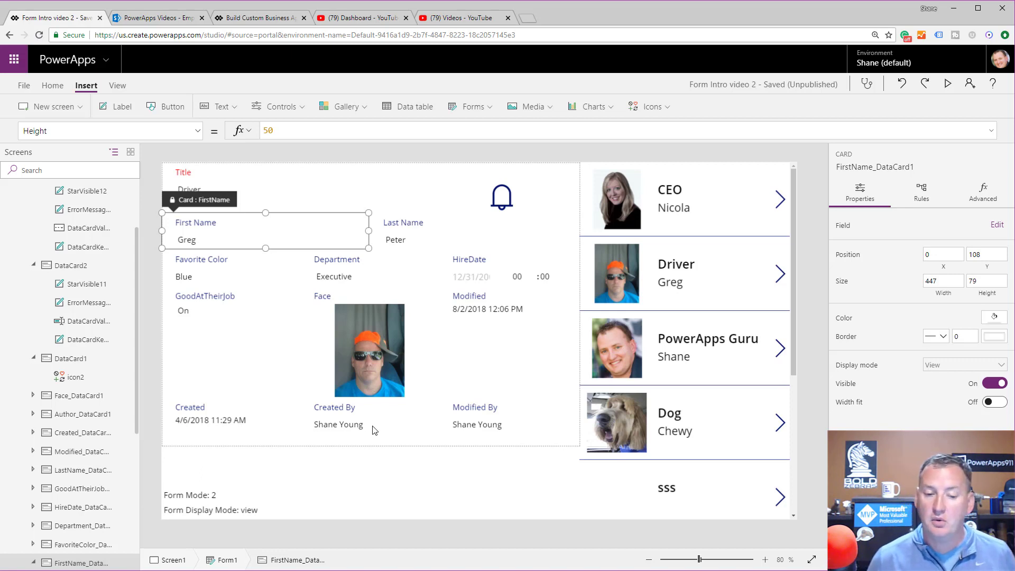
Add a button below the form at about X 222, Y 656 and set its text to Edit
{"action": "left_click", "coordinate": [306, 499]}
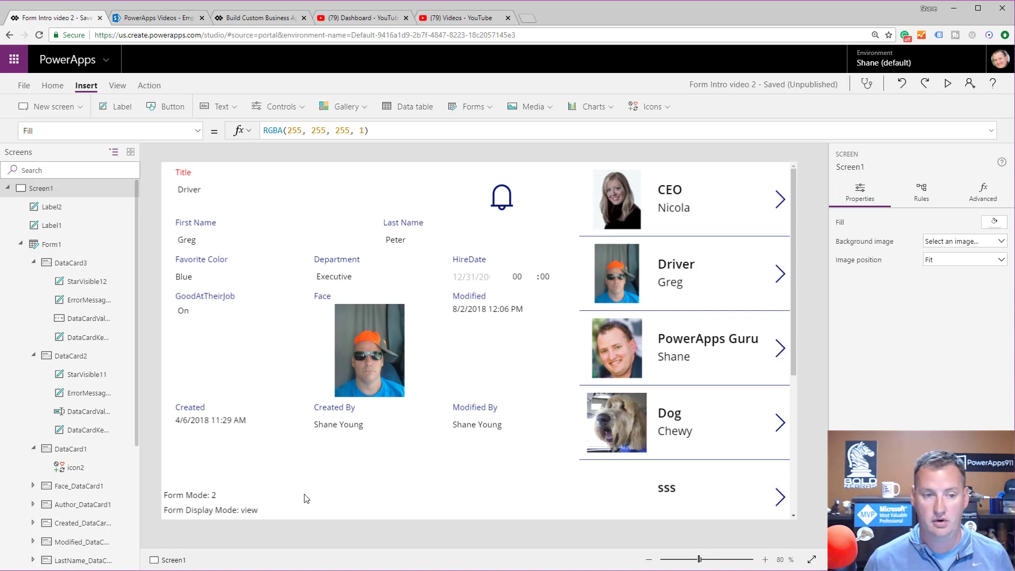
{"action": "left_click", "coordinate": [162, 109]}
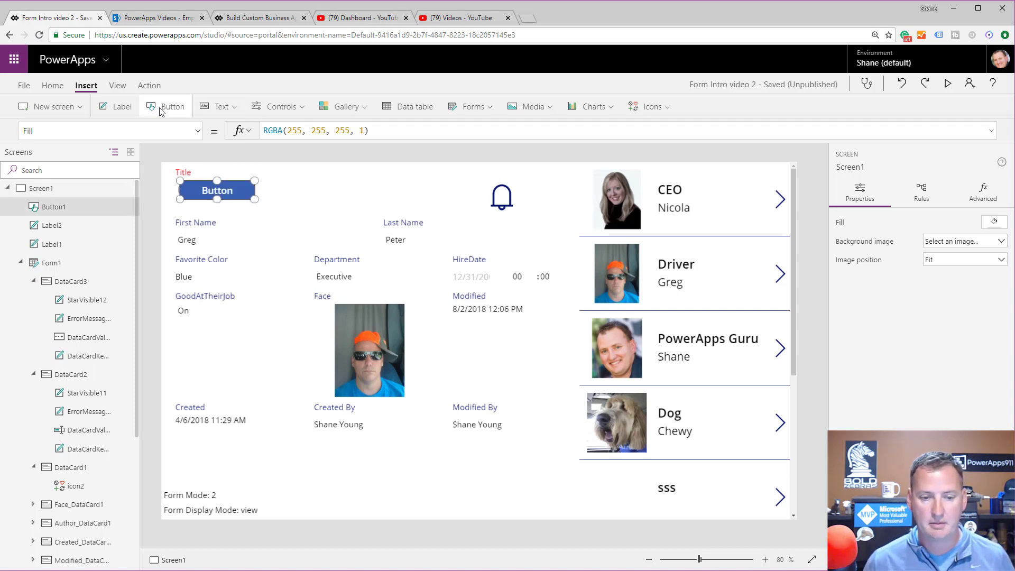
{"action": "left_click_drag", "start_coordinate": [231, 184], "coordinate": [314, 476]}
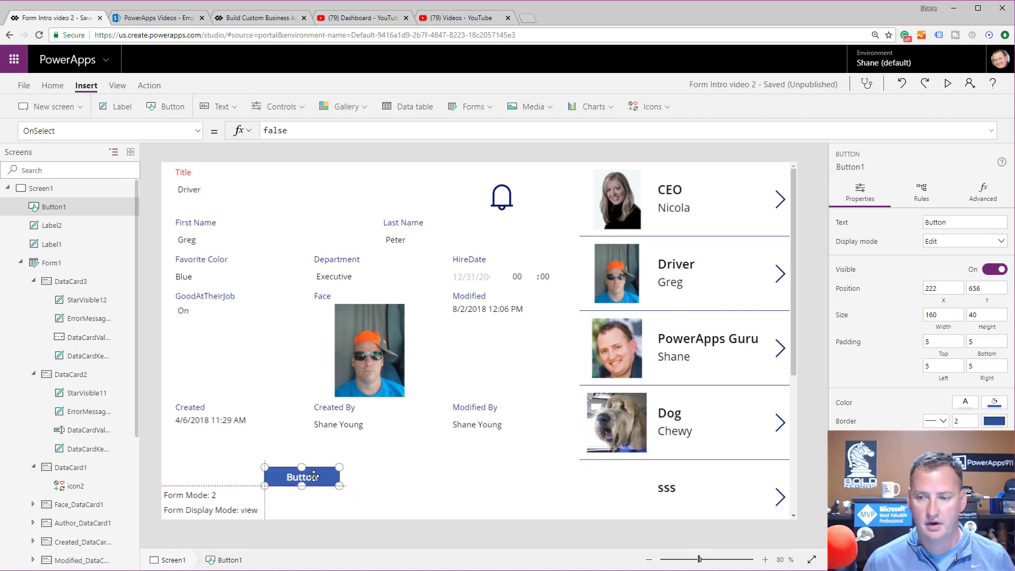
{"action": "double_click", "coordinate": [928, 221]}
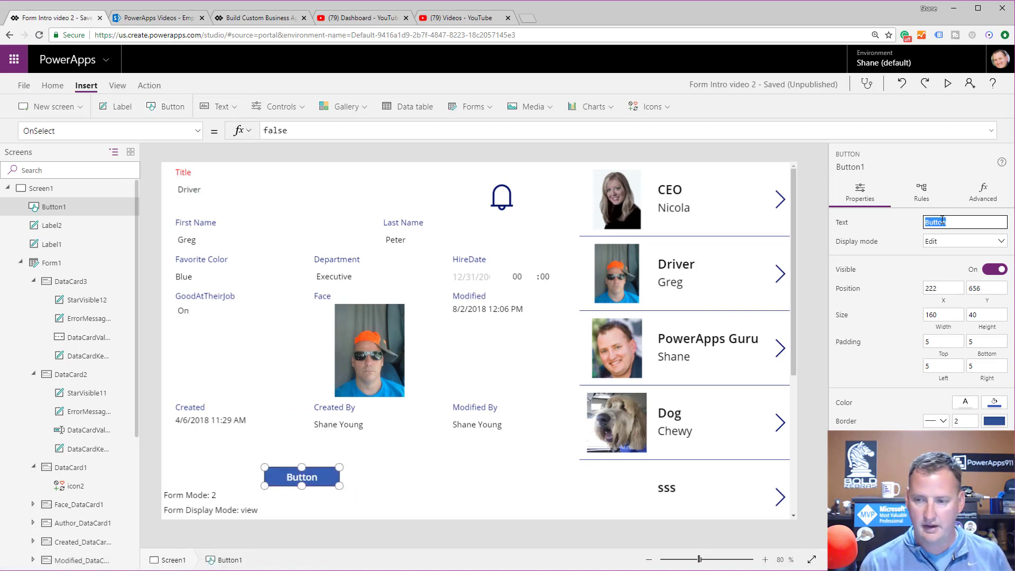
{"action": "type", "text": "Edit"}
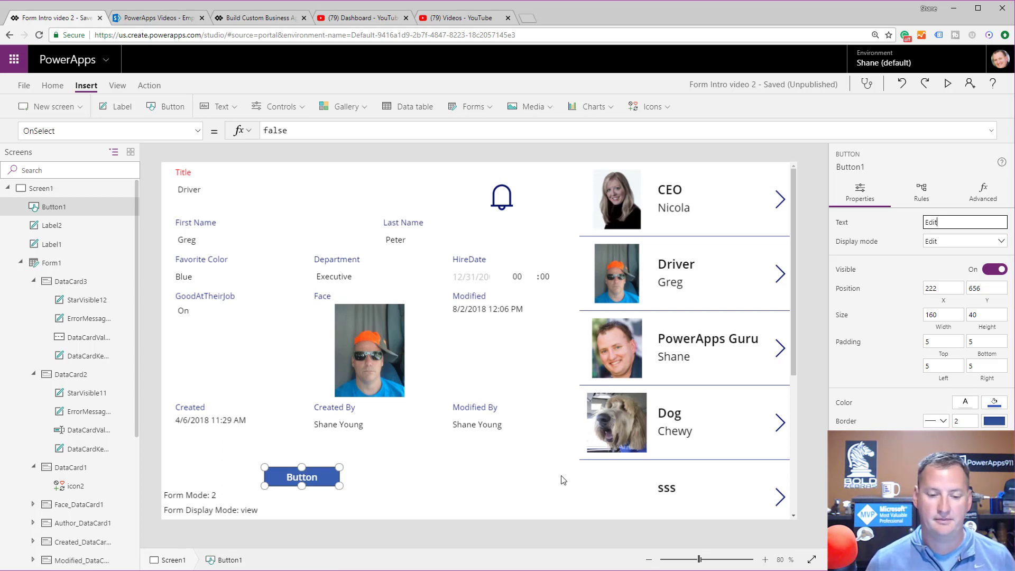
{"action": "left_click", "coordinate": [331, 493]}
{"action": "left_click", "coordinate": [314, 479]}
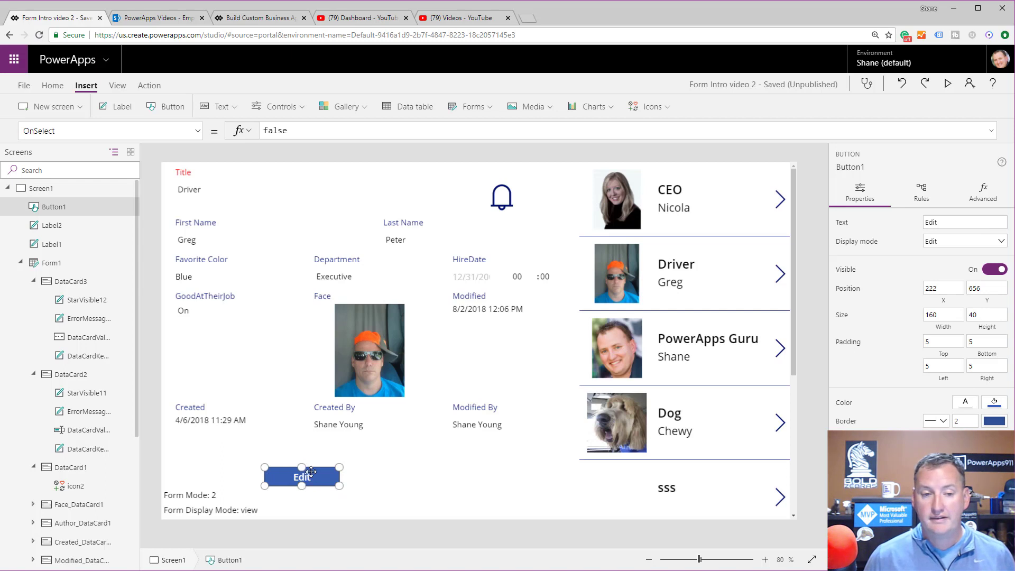
Set the Edit button's OnSelect formula to EditForm(Form1)
{"action": "left_click_drag", "start_coordinate": [308, 131], "coordinate": [263, 131]}
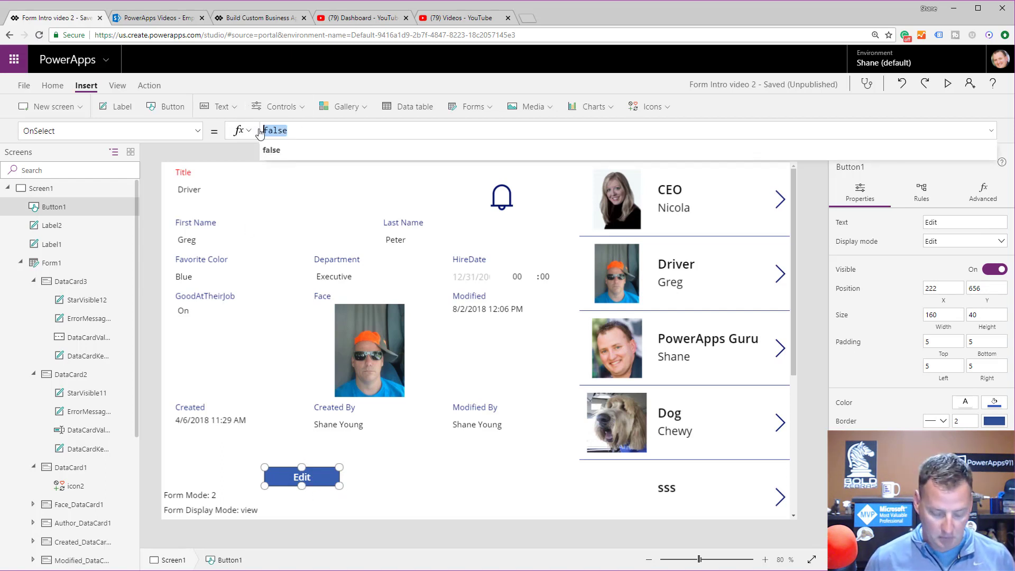
{"action": "type", "text": "Edit"}
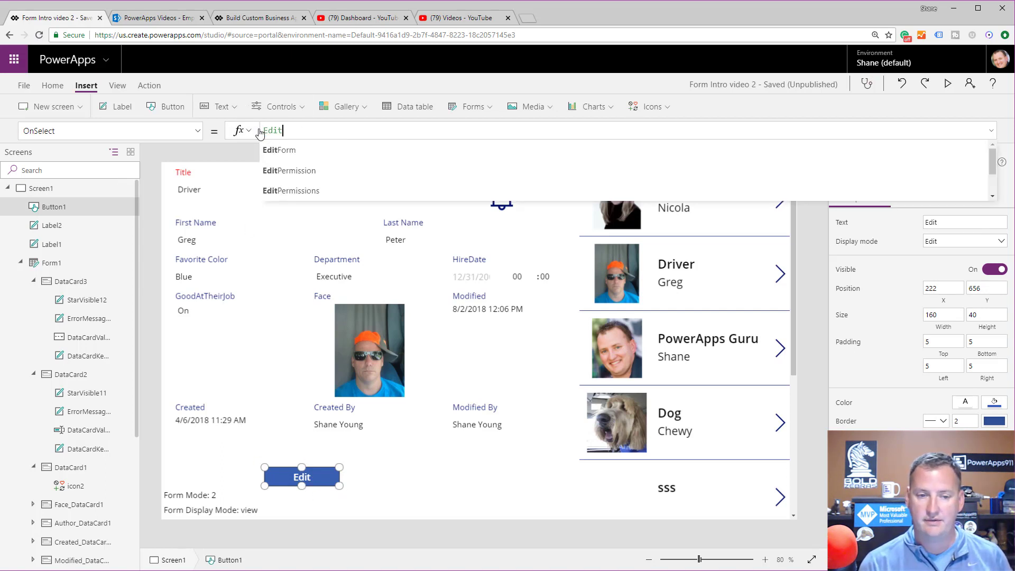
{"action": "type", "text": "Form(Form1"}
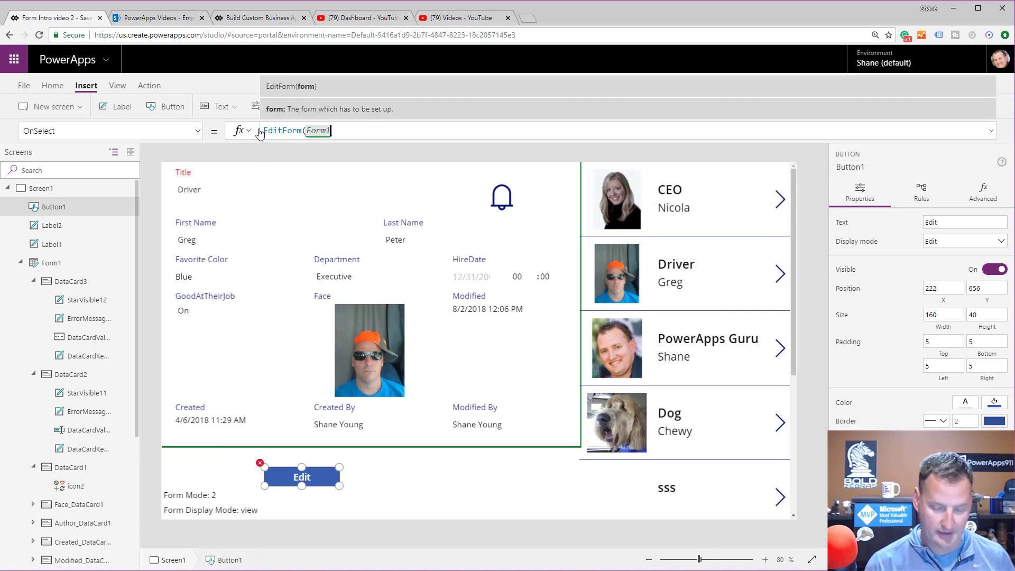
{"action": "type", "text": ")"}
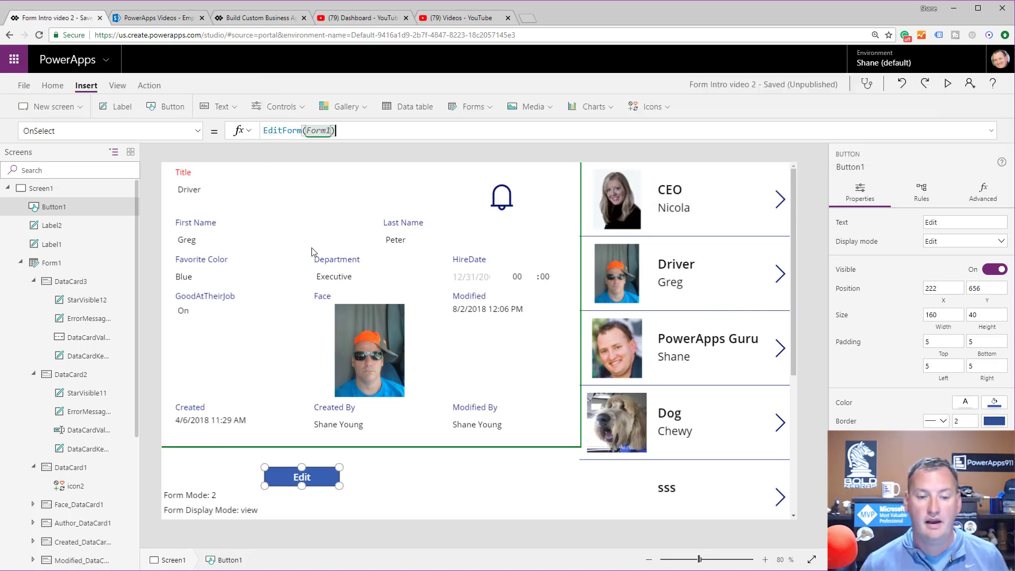
{"action": "left_click", "coordinate": [368, 494]}
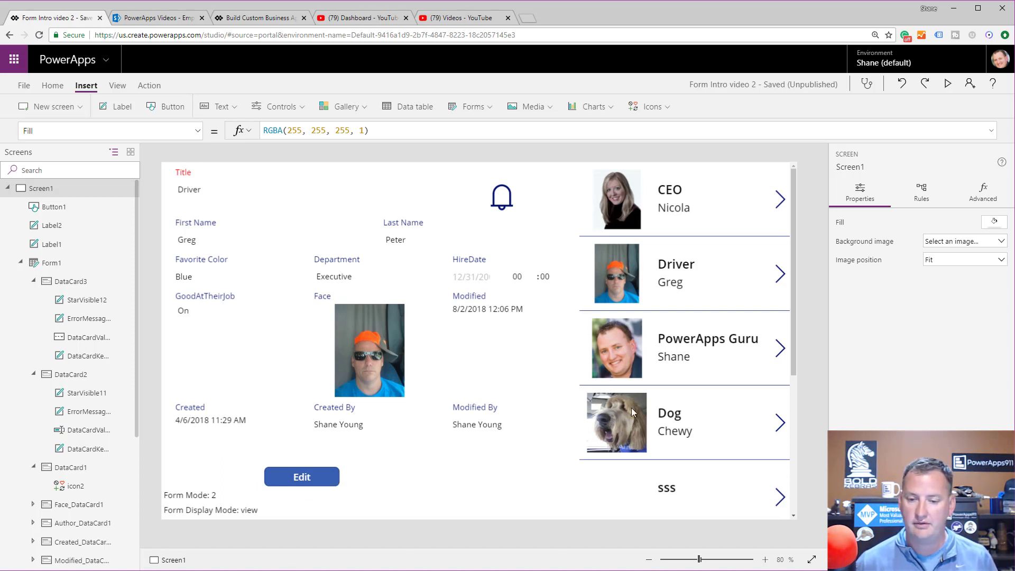
Preview the app, test the Edit button on the Driver record, and return to the editor
{"action": "left_click", "coordinate": [689, 390]}
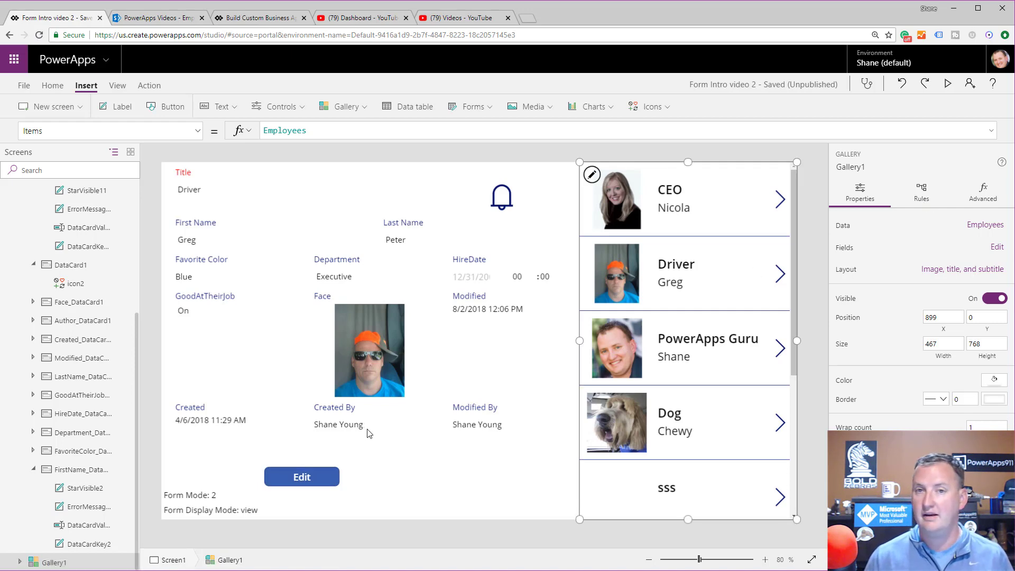
{"action": "left_click", "coordinate": [949, 84]}
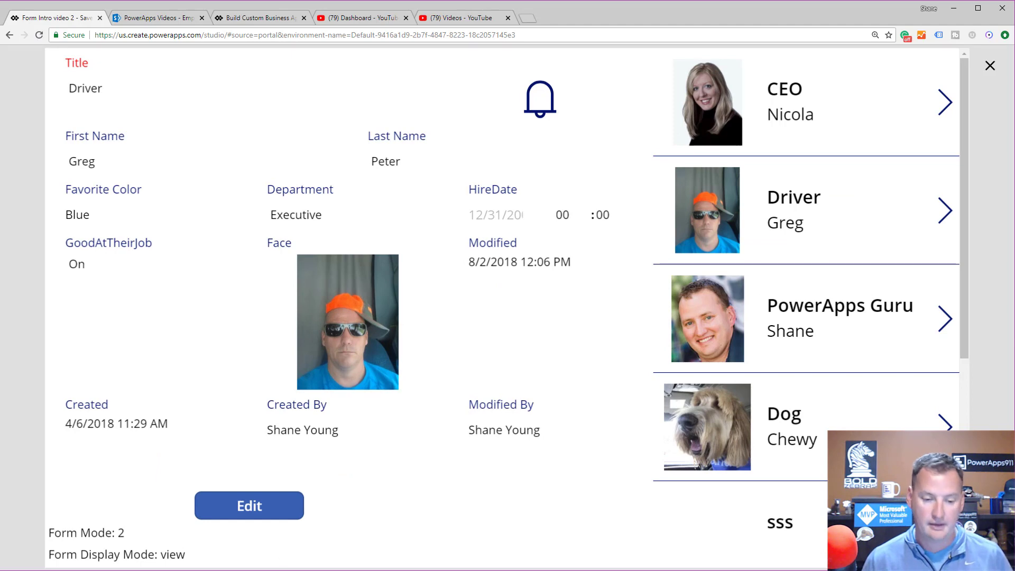
{"action": "left_click", "coordinate": [275, 515]}
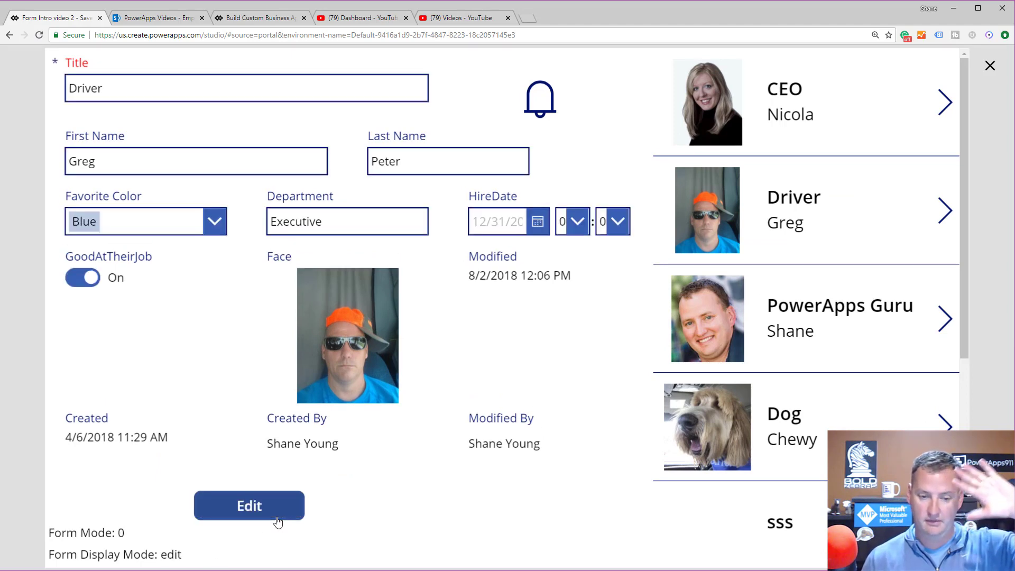
{"action": "left_click", "coordinate": [990, 66]}
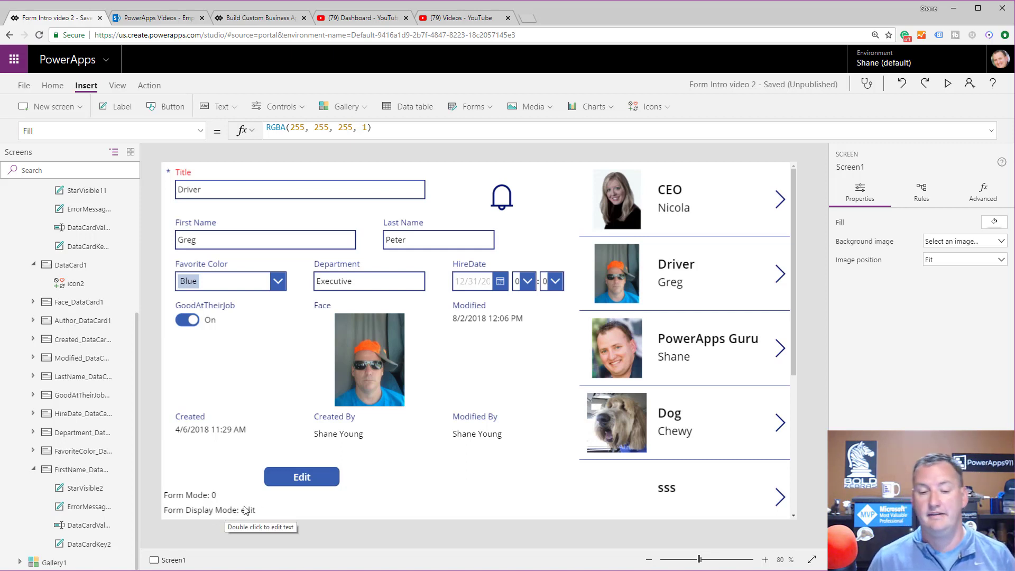
Add a second button directly beneath Edit at about X 222, Y 717 and set its text to Cancel
{"action": "left_click", "coordinate": [284, 487]}
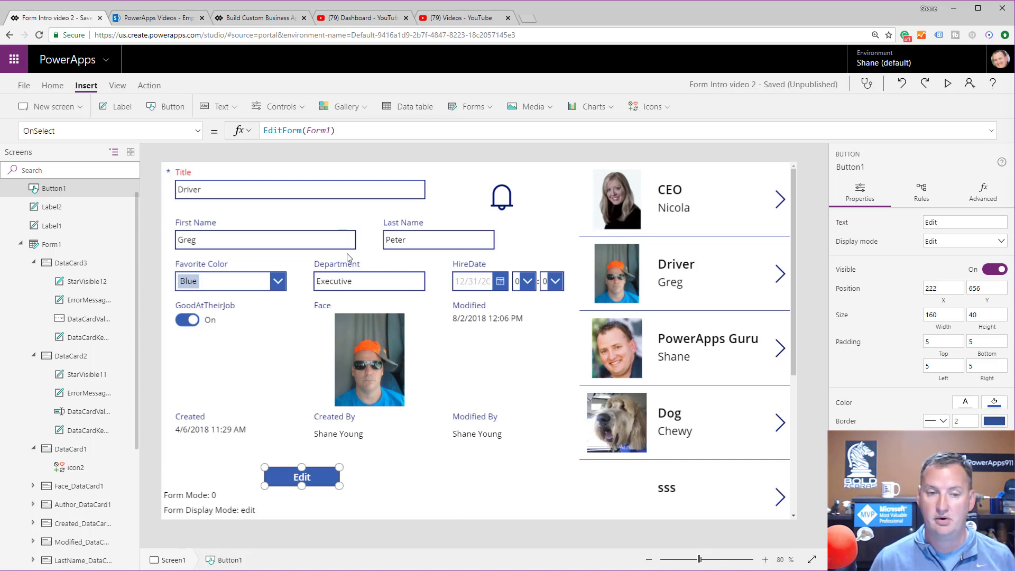
{"action": "left_click", "coordinate": [167, 108]}
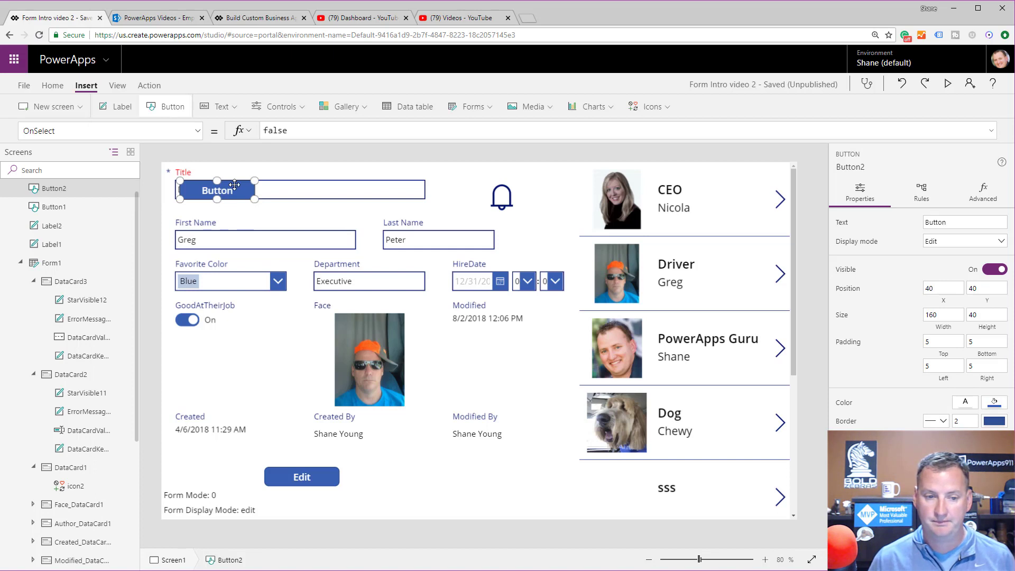
{"action": "left_click_drag", "start_coordinate": [214, 182], "coordinate": [315, 499]}
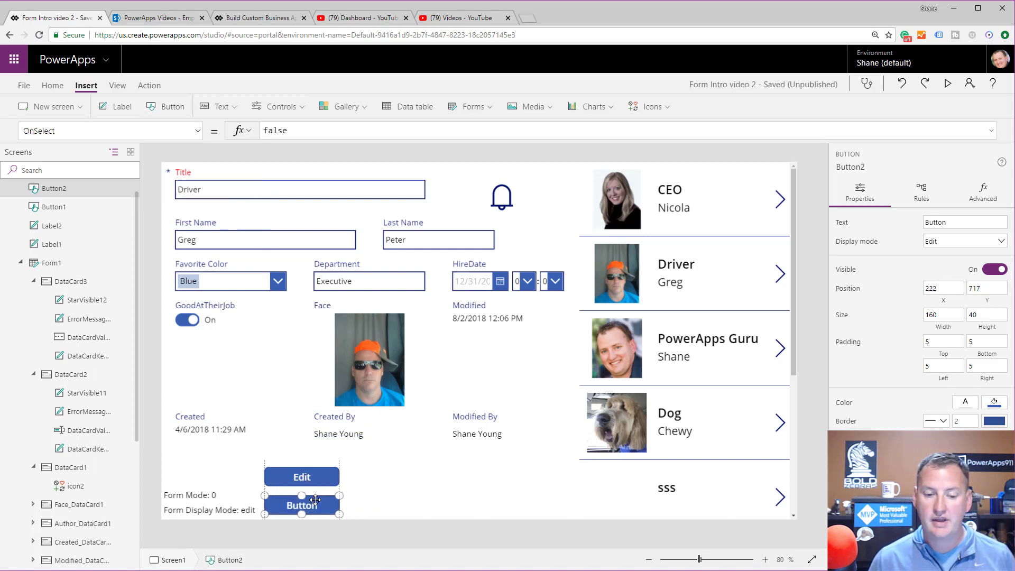
{"action": "double_click", "coordinate": [951, 222]}
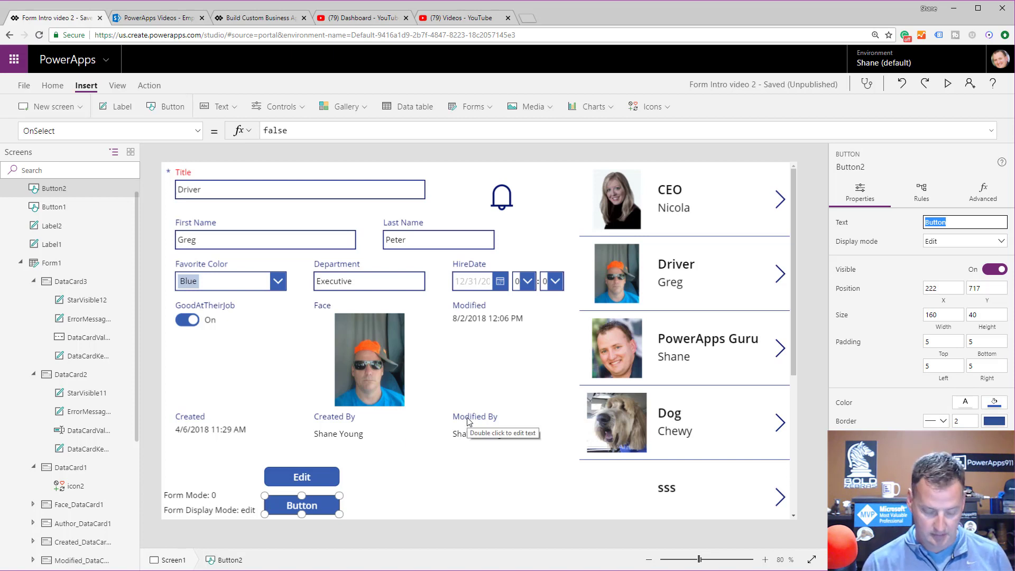
{"action": "type", "text": "Cancel"}
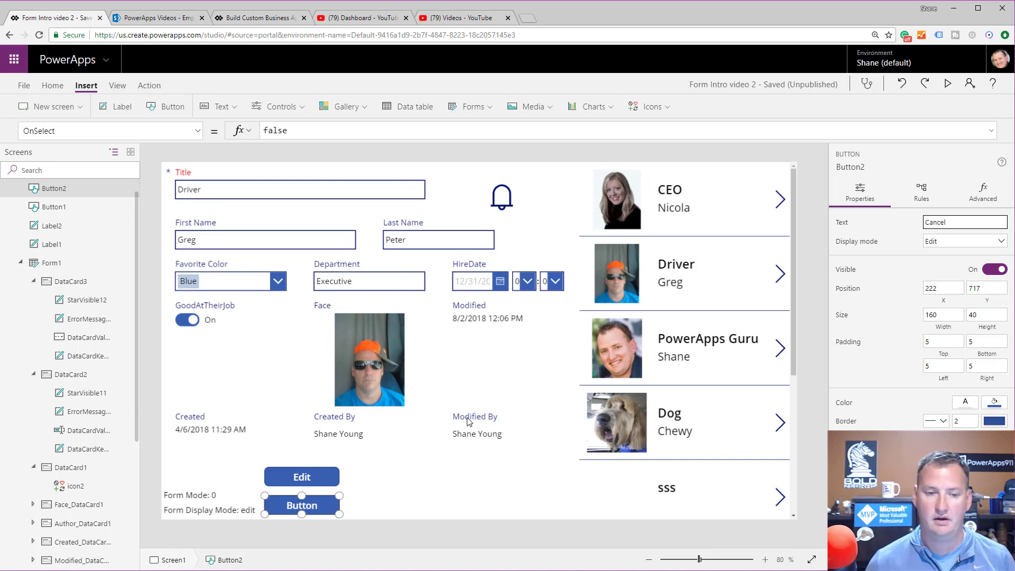
Set the Cancel button's OnSelect formula to ViewForm(Form1)
{"action": "double_click", "coordinate": [326, 131]}
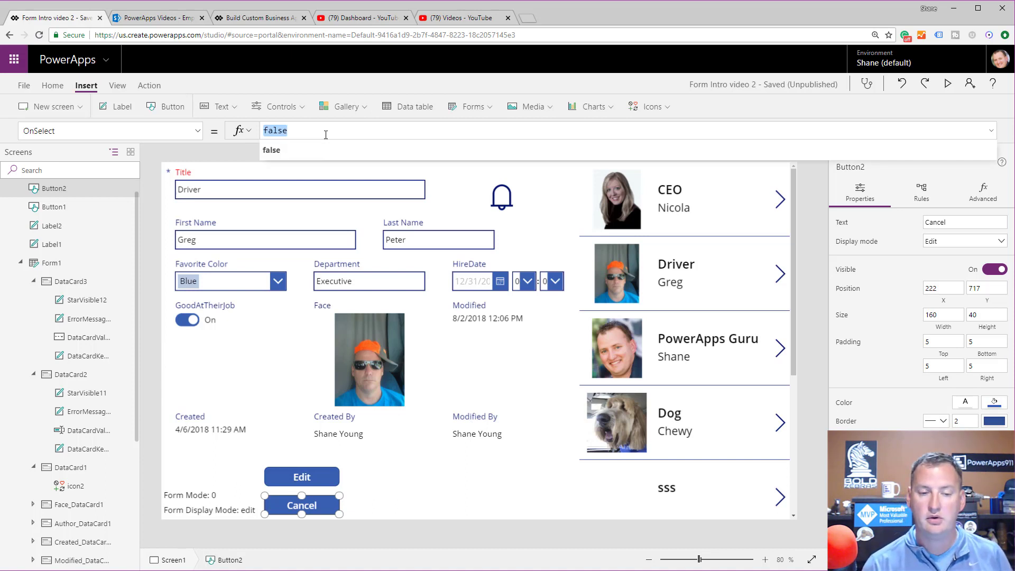
{"action": "type", "text": "V"}
{"action": "key", "text": "Tab"}
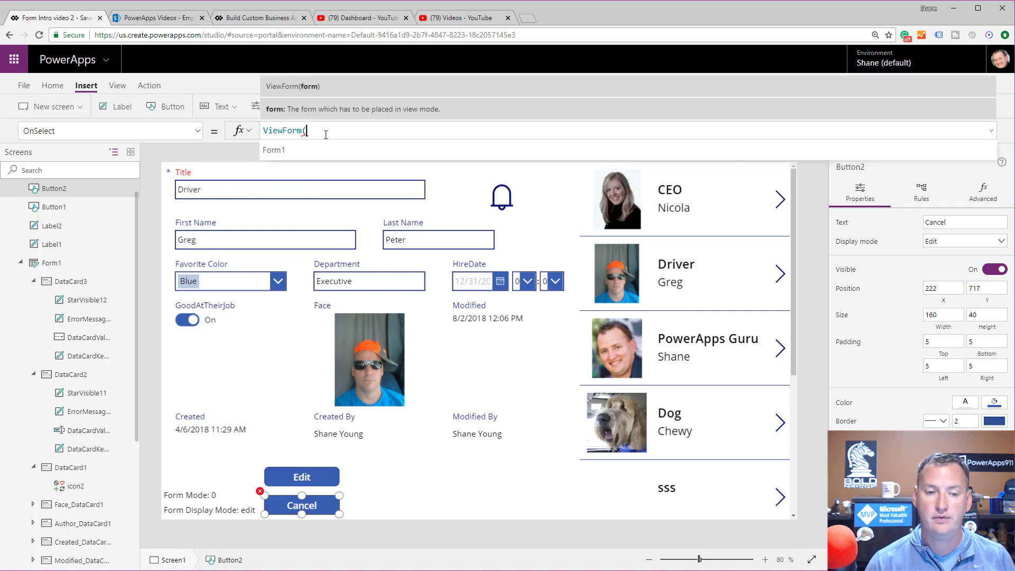
{"action": "type", "text": "Form1"}
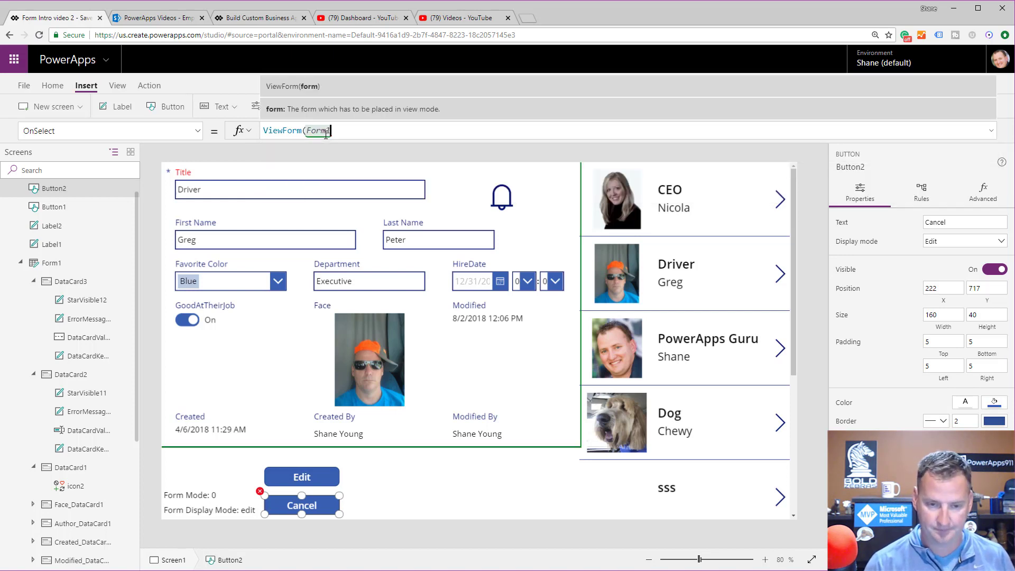
{"action": "type", "text": ")"}
{"action": "left_click", "coordinate": [442, 470]}
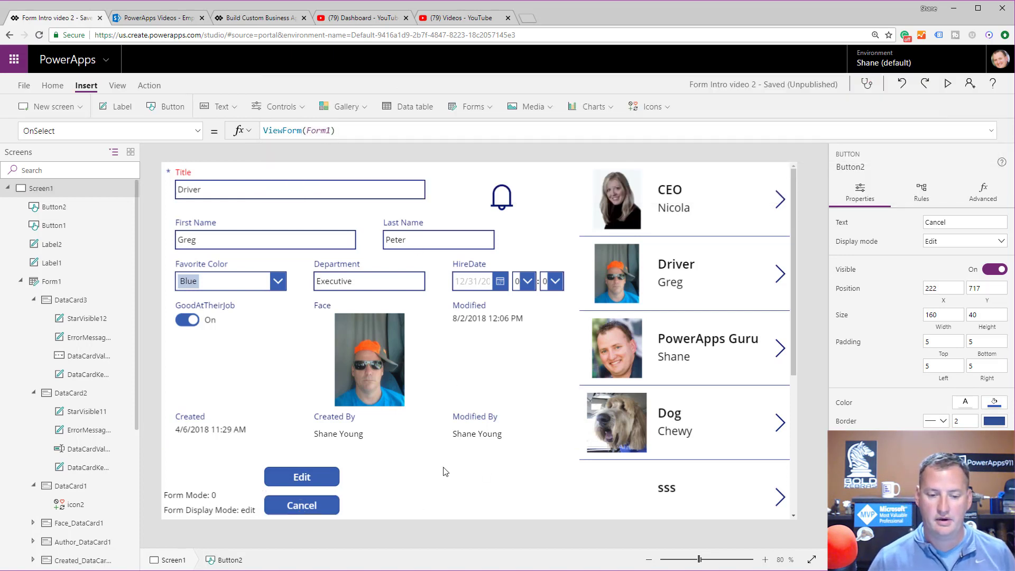
Preview the app, test the Cancel button on the form in edit mode, and return to the editor
{"action": "left_click", "coordinate": [949, 84]}
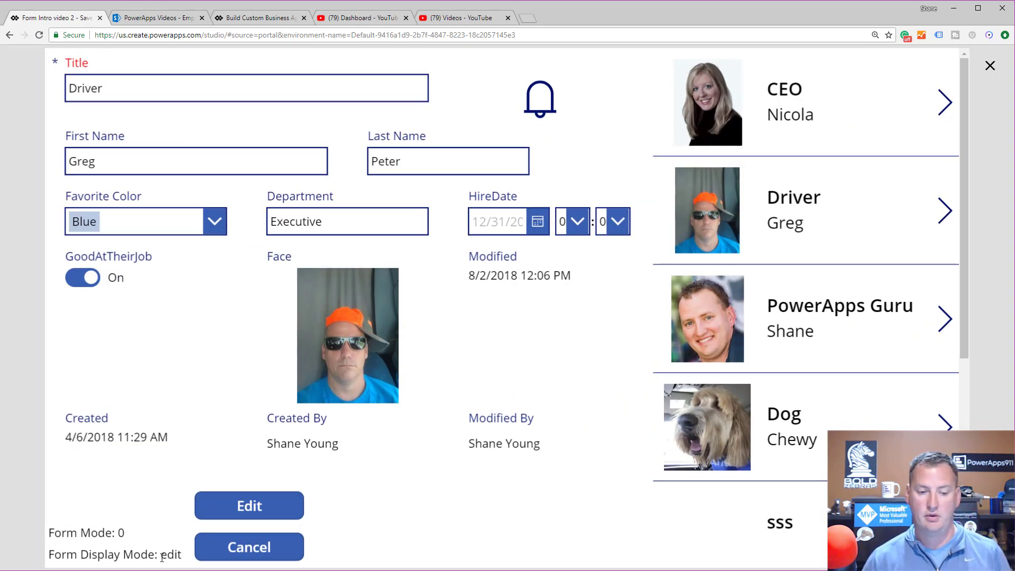
{"action": "left_click", "coordinate": [245, 545]}
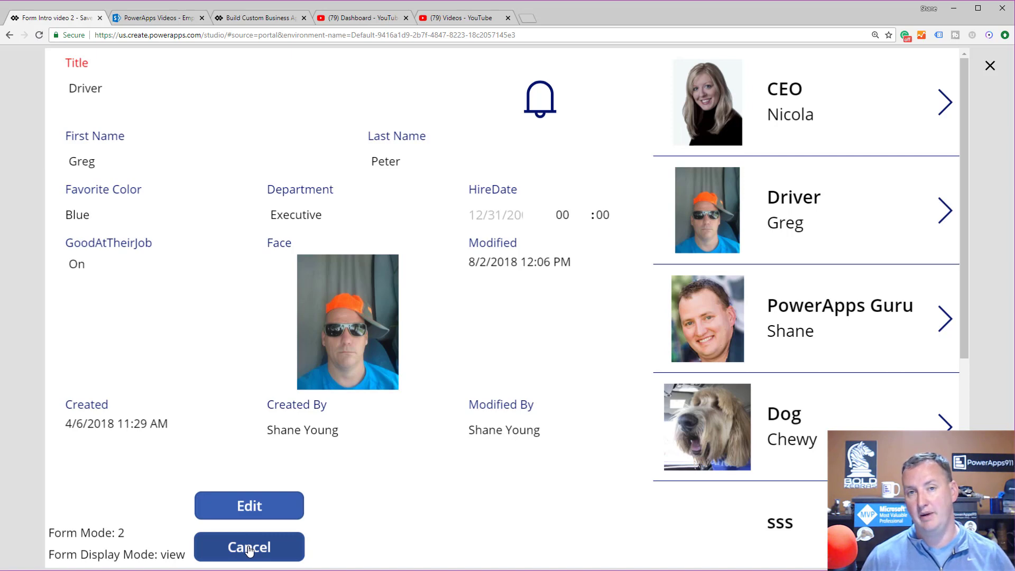
{"action": "left_click", "coordinate": [991, 67]}
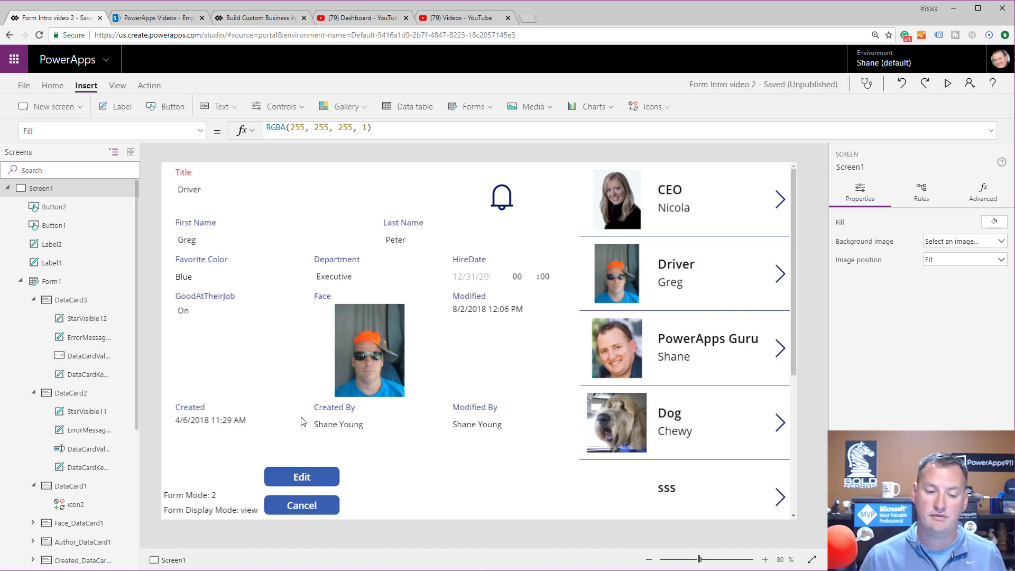
Set the Cancel button's Visible formula to If(Form1.Mode = FormMode.Edit,true, false)
{"action": "left_click", "coordinate": [302, 506]}
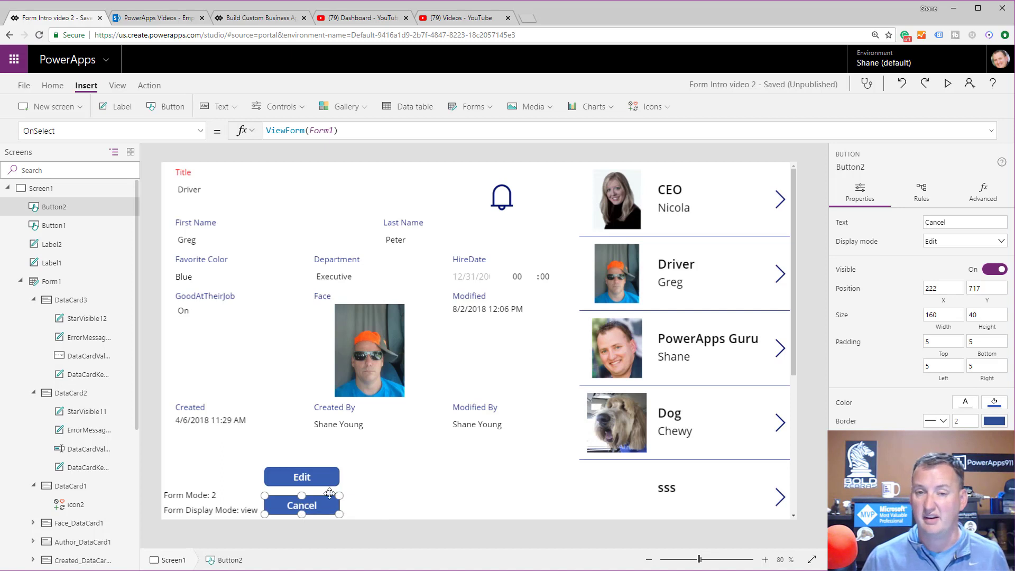
{"action": "left_click", "coordinate": [200, 131]}
{"action": "scroll", "coordinate": [166, 231], "scroll_direction": "down", "scroll_amount": 13}
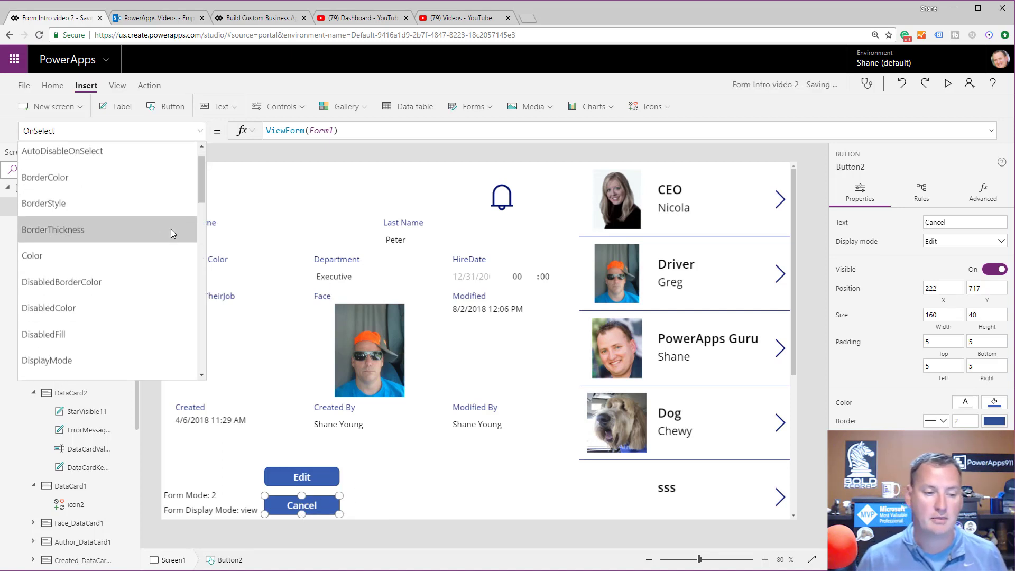
{"action": "scroll", "coordinate": [97, 294], "scroll_direction": "down", "scroll_amount": 5}
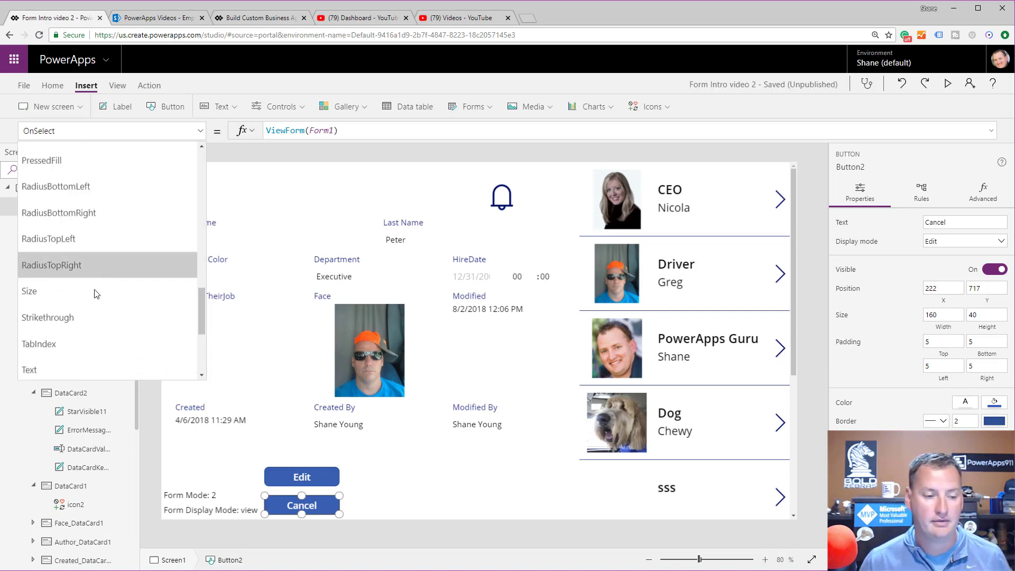
{"action": "left_click", "coordinate": [87, 321]}
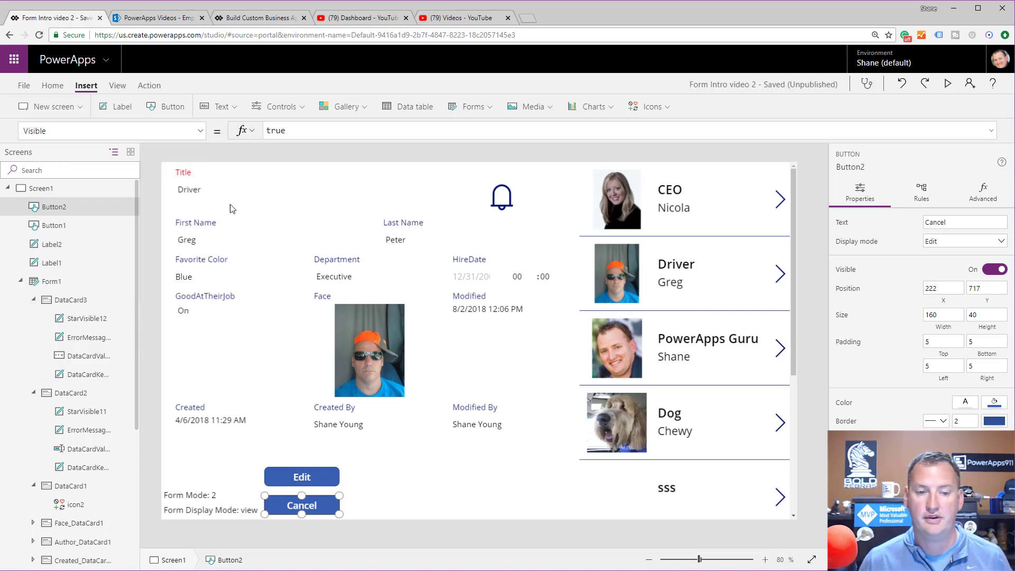
{"action": "double_click", "coordinate": [308, 128]}
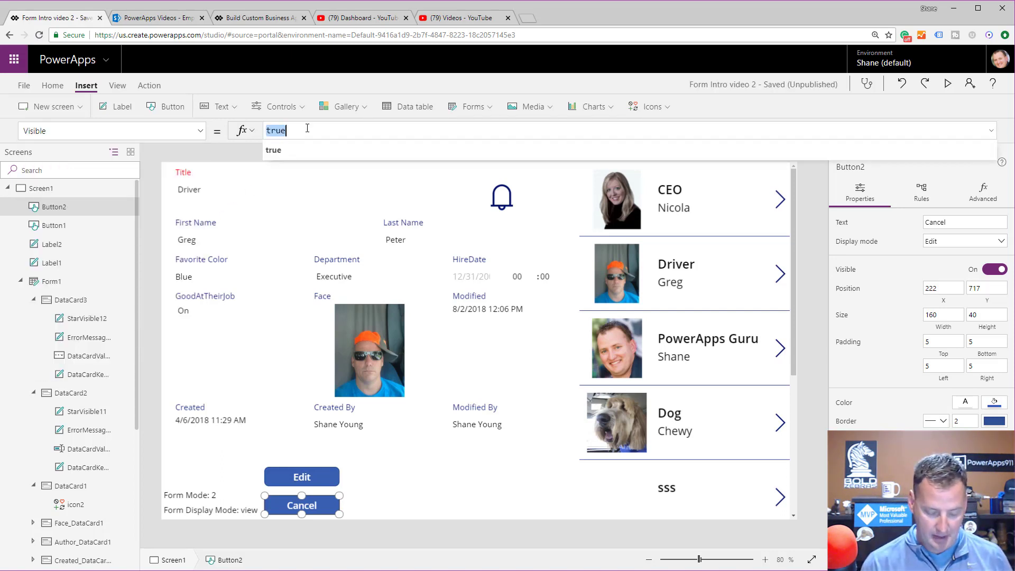
{"action": "type", "text": "If(f"}
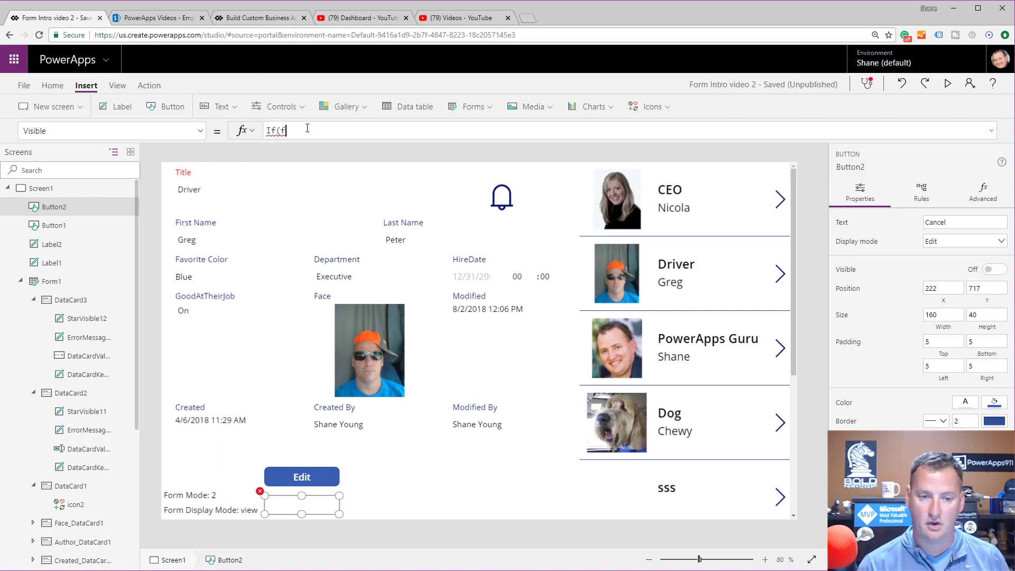
{"action": "type", "text": "orm"}
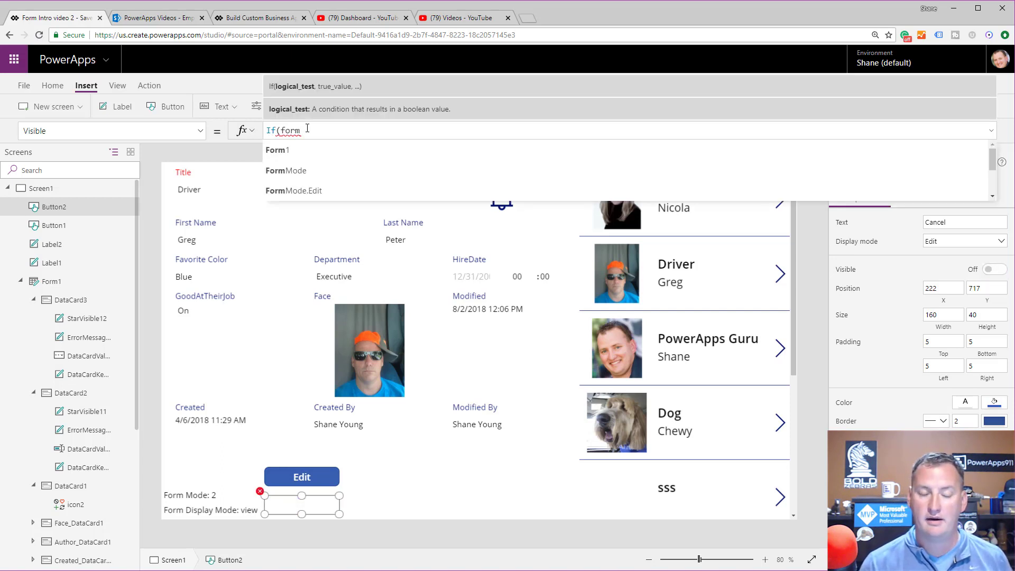
{"action": "key", "text": "Down"}
{"action": "key", "text": "Down"}
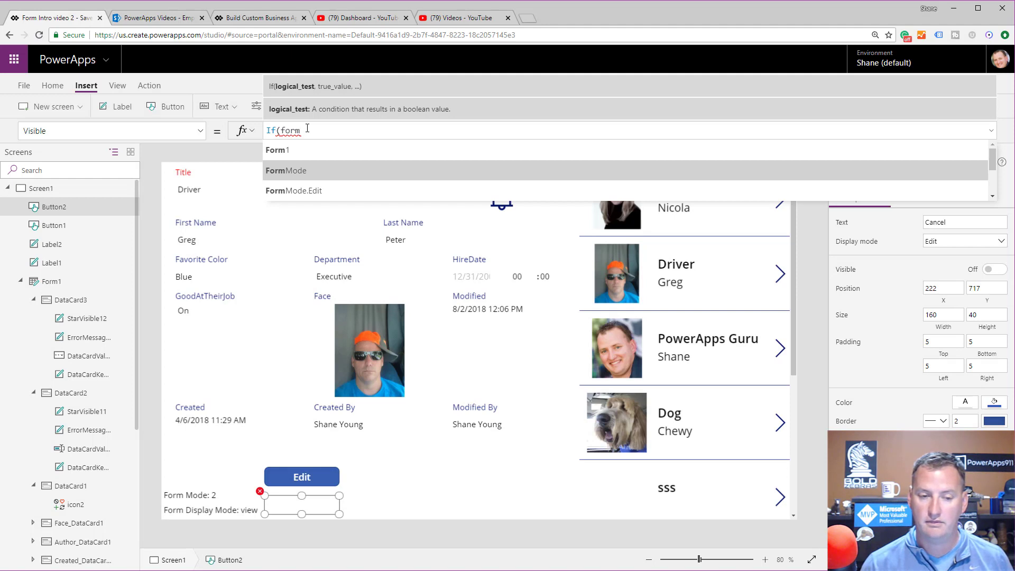
{"action": "key", "text": "Up"}
{"action": "key", "text": "Tab"}
{"action": "type", "text": ".Mode"}
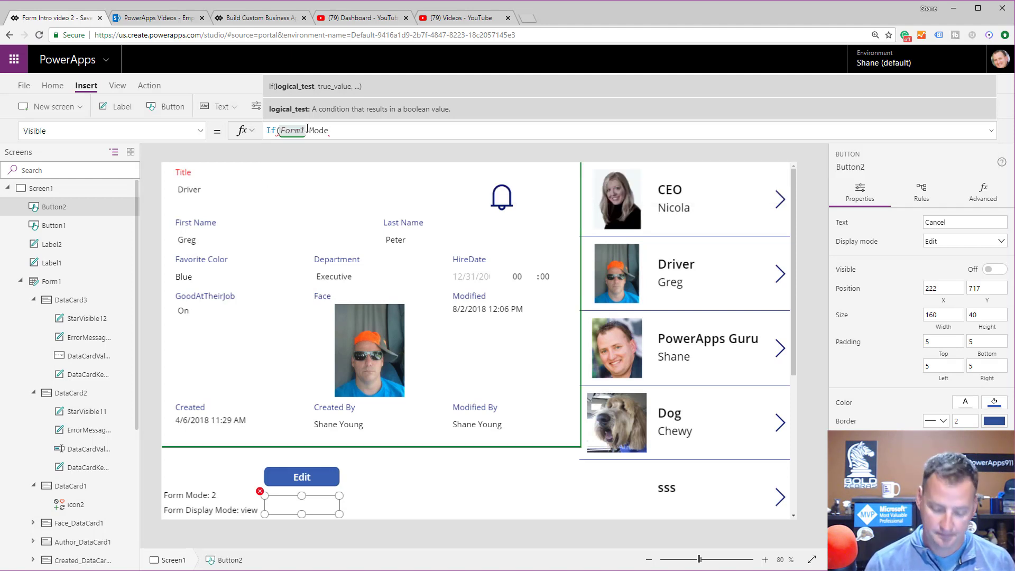
{"action": "type", "text": " = Form"}
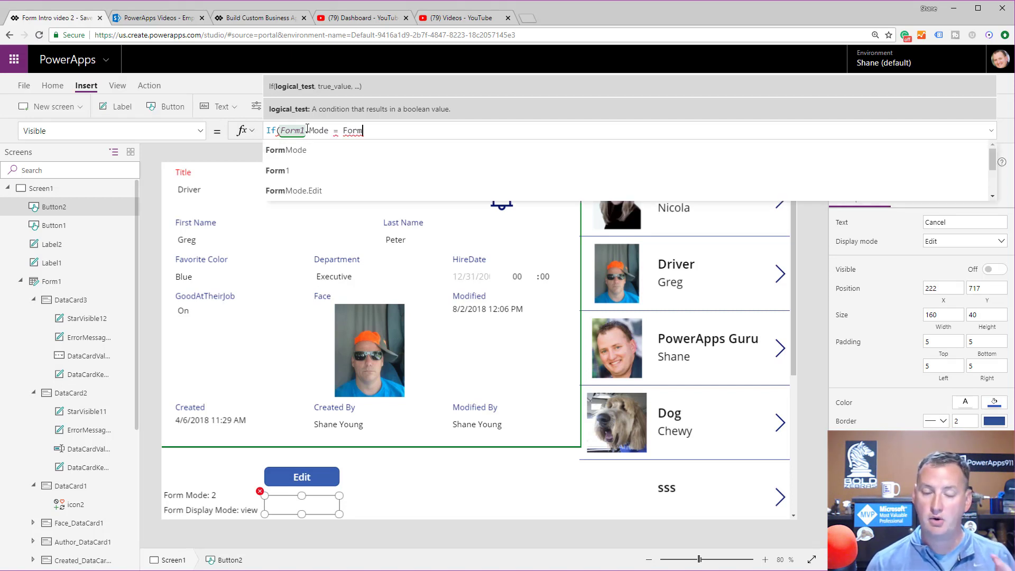
{"action": "type", "text": "Mode"}
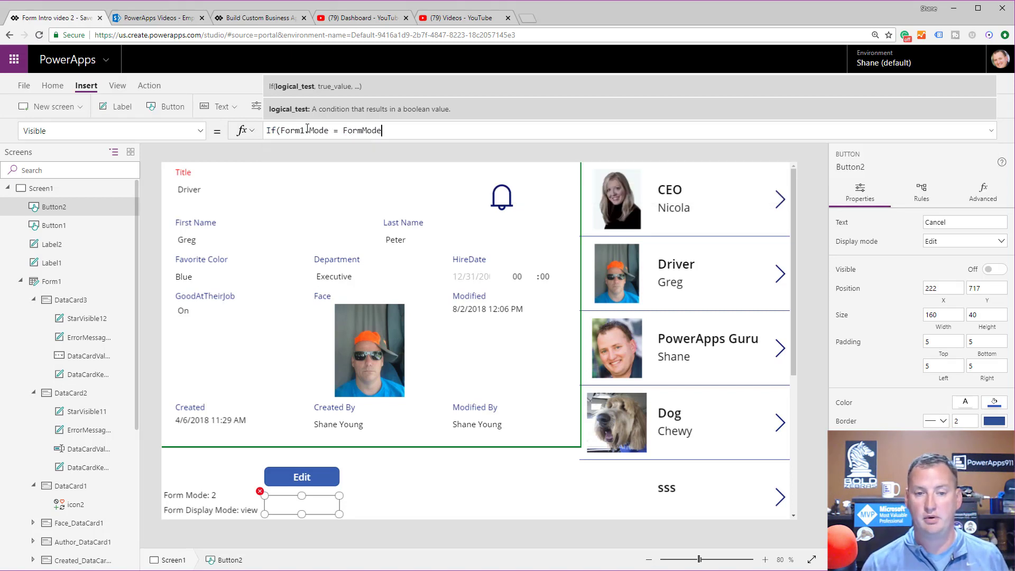
{"action": "type", "text": "."}
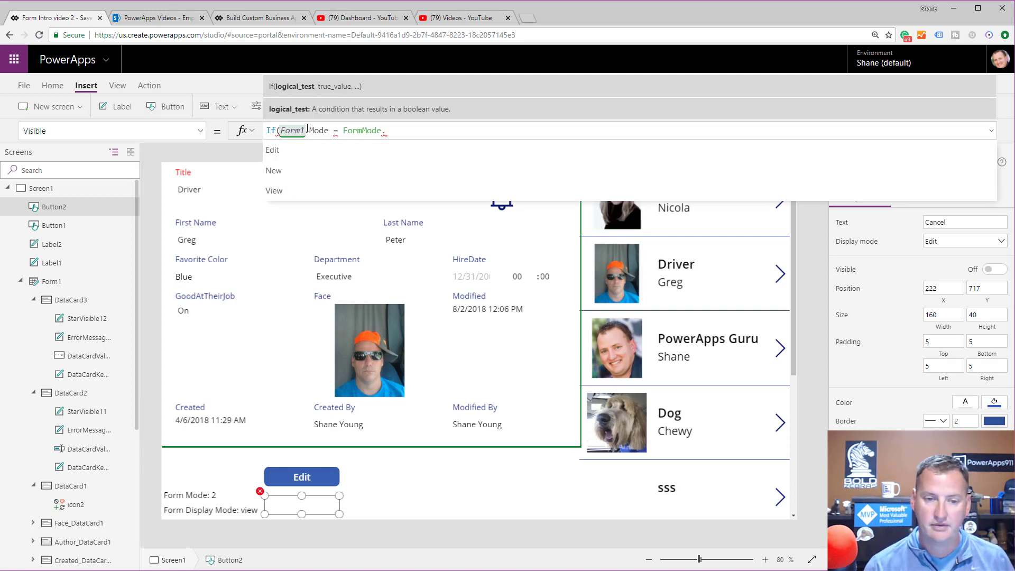
{"action": "type", "text": "E"}
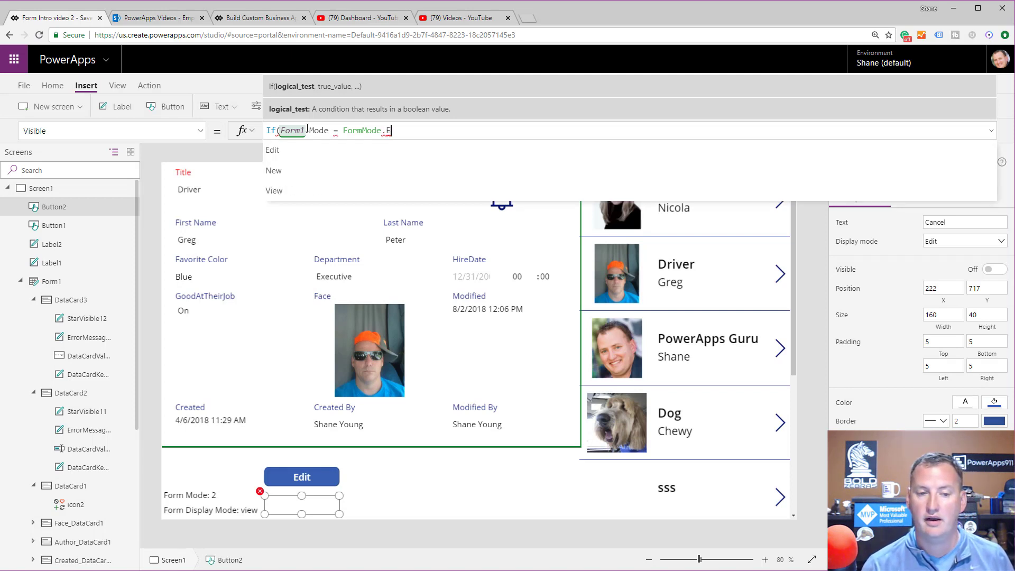
{"action": "type", "text": "dit"}
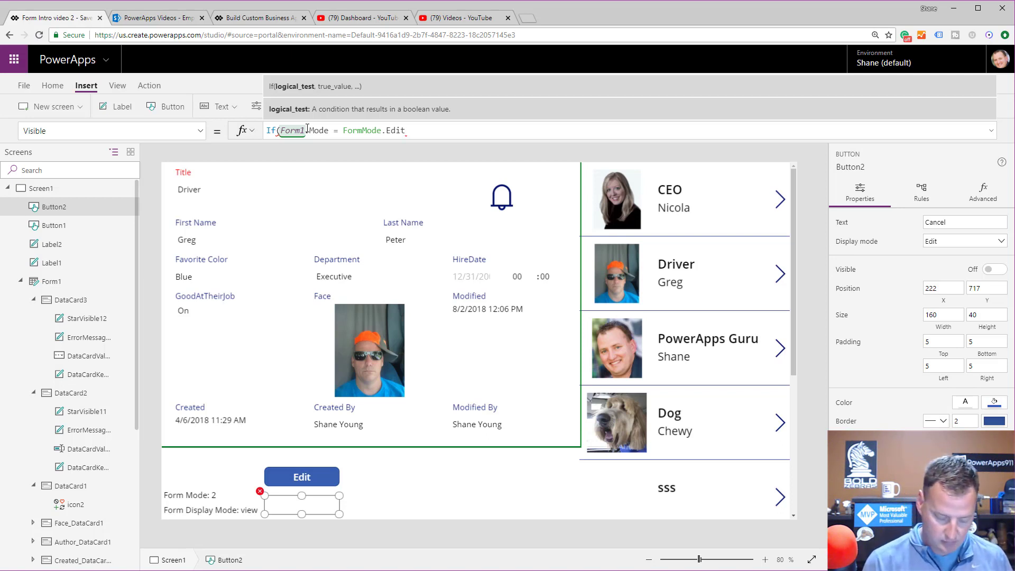
{"action": "type", "text": ",tr"}
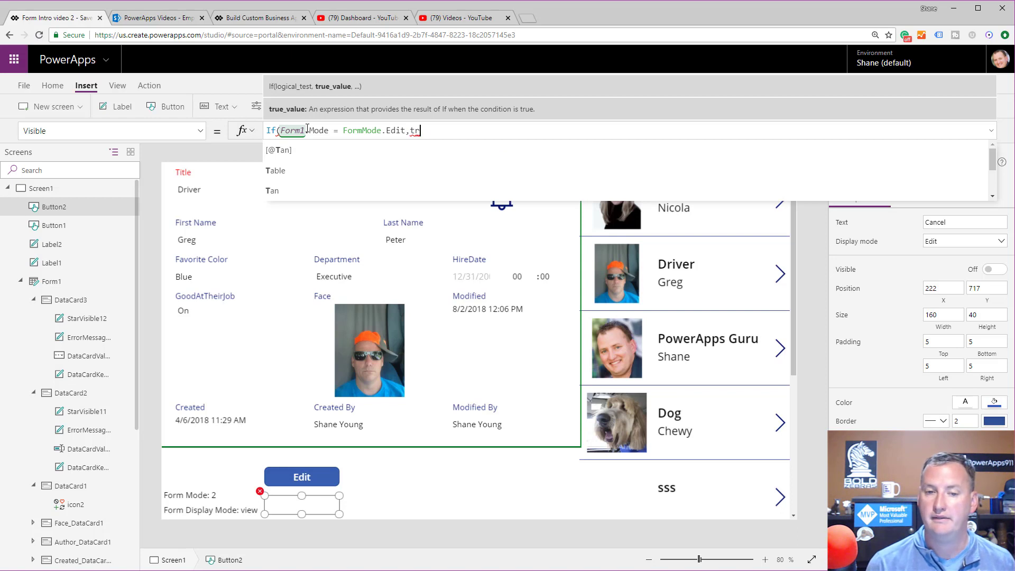
{"action": "type", "text": "ue, false"}
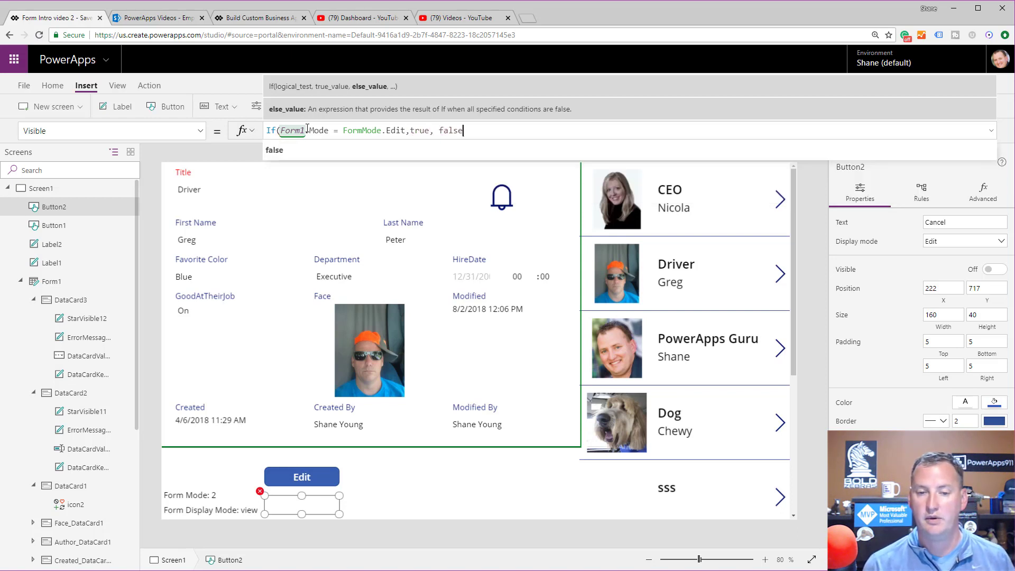
{"action": "type", "text": ")"}
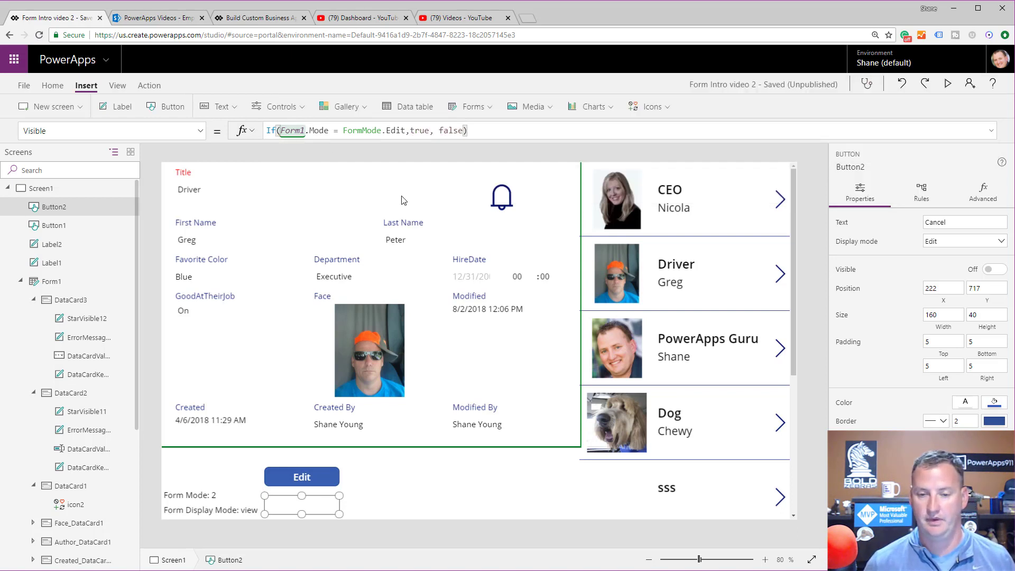
{"action": "left_click", "coordinate": [410, 458]}
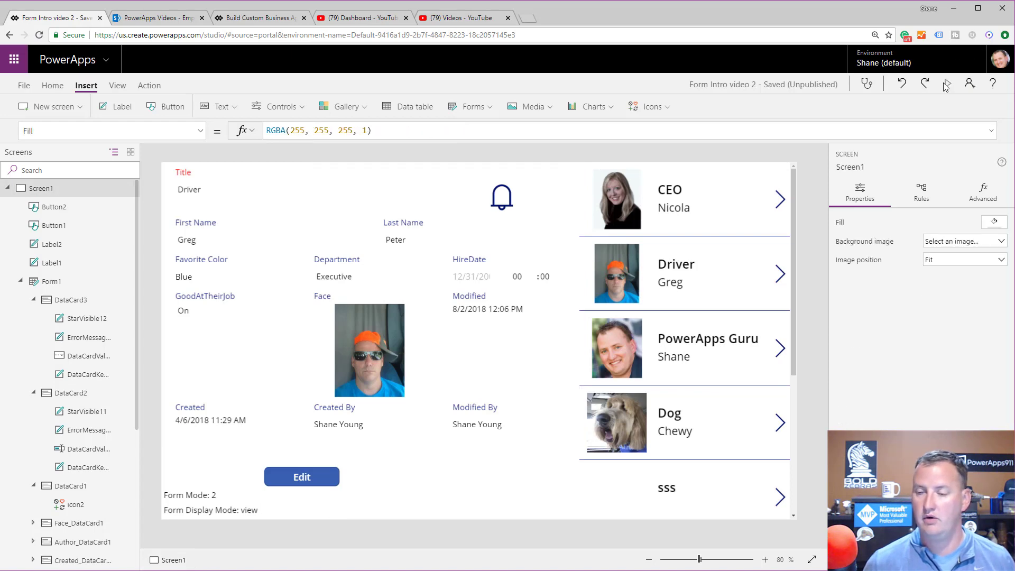
Preview the app, test Edit and Cancel on the Dog record, and return to the editor
{"action": "left_click", "coordinate": [945, 86]}
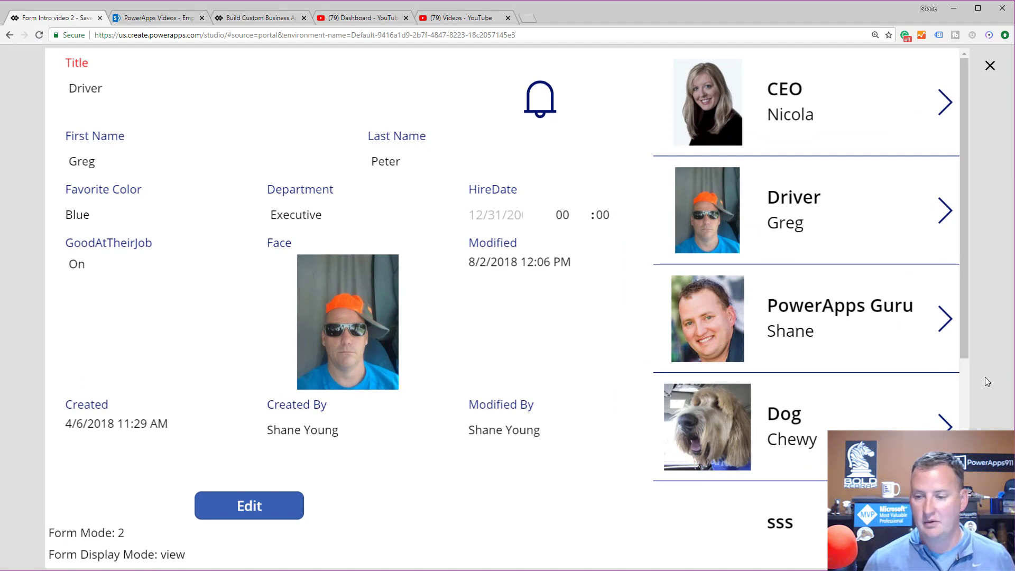
{"action": "left_click", "coordinate": [945, 424]}
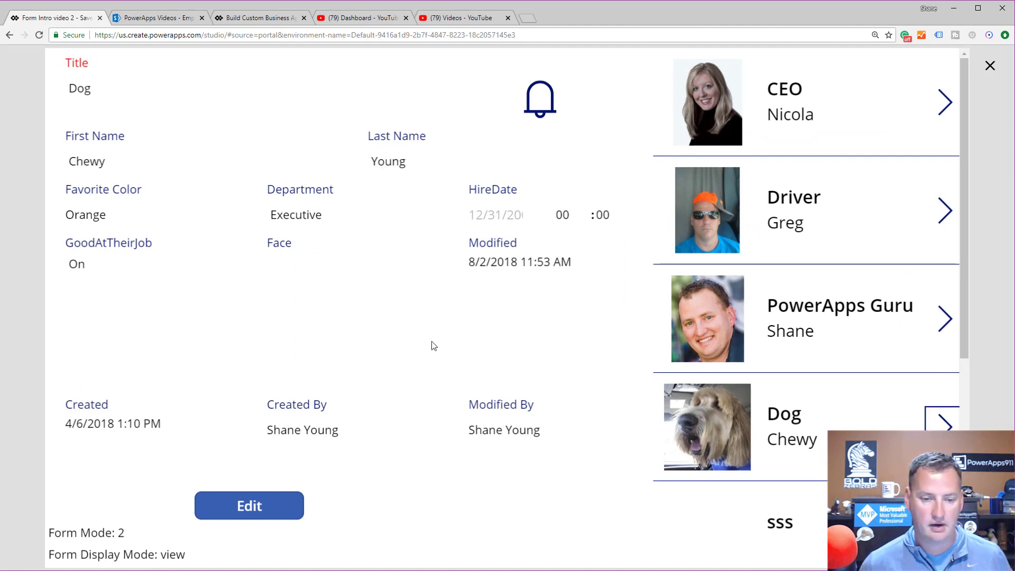
{"action": "left_click", "coordinate": [262, 522]}
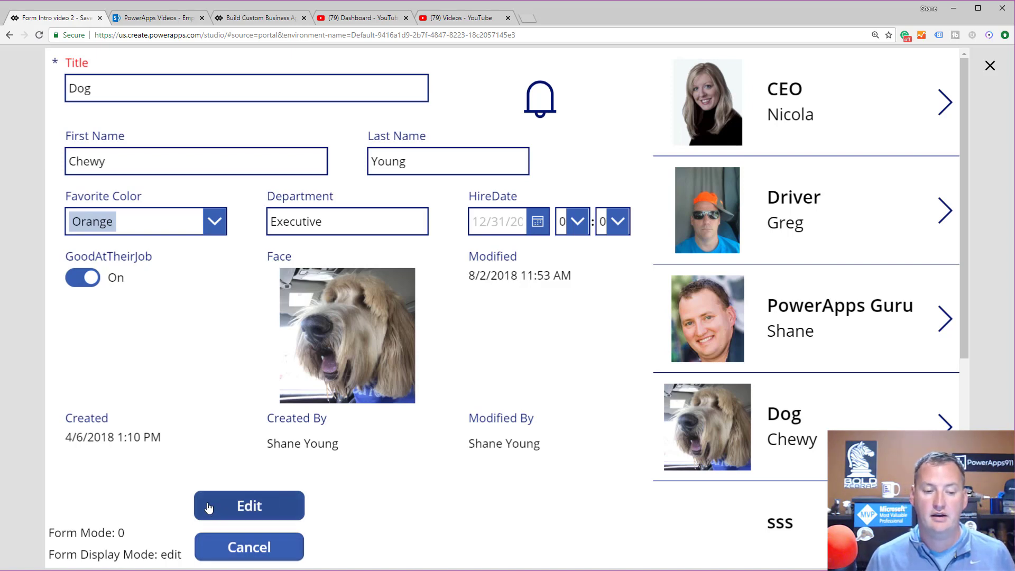
{"action": "left_click", "coordinate": [271, 547]}
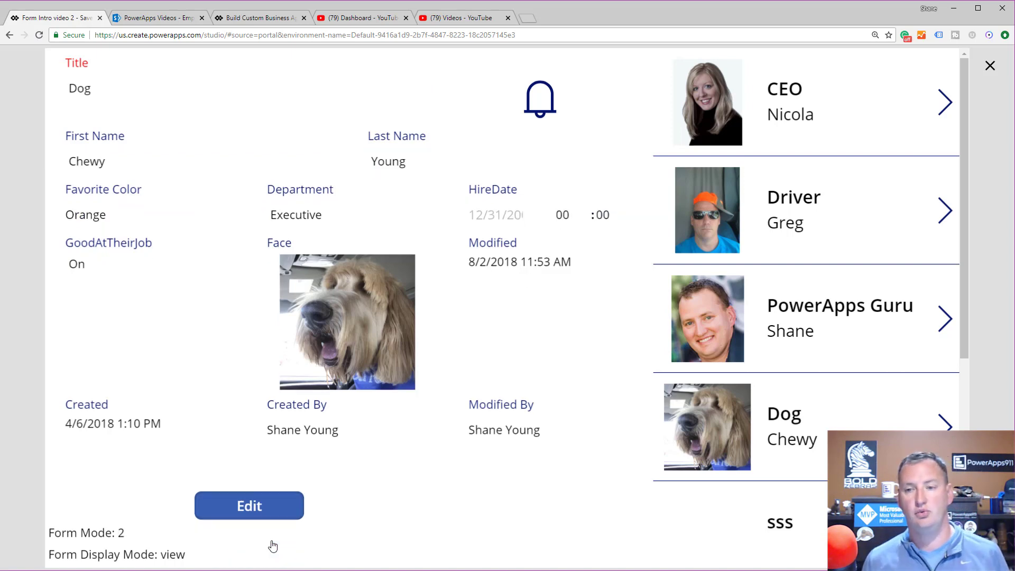
{"action": "left_click", "coordinate": [991, 68]}
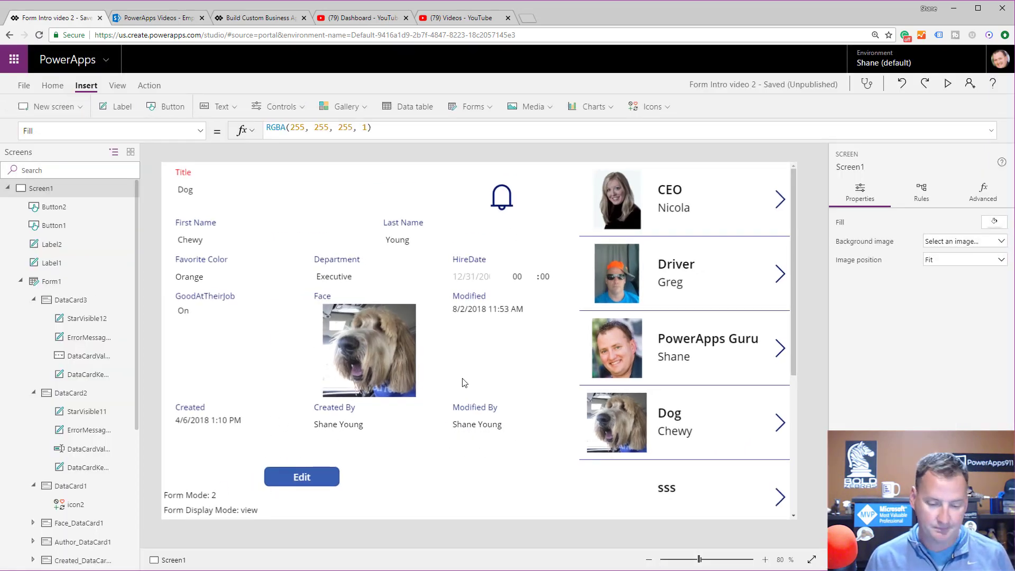
Switch the form to edit mode and simplify the Cancel button's Visible formula to Form1.Mode = FormMode.Edit
{"action": "left_click", "coordinate": [319, 483]}
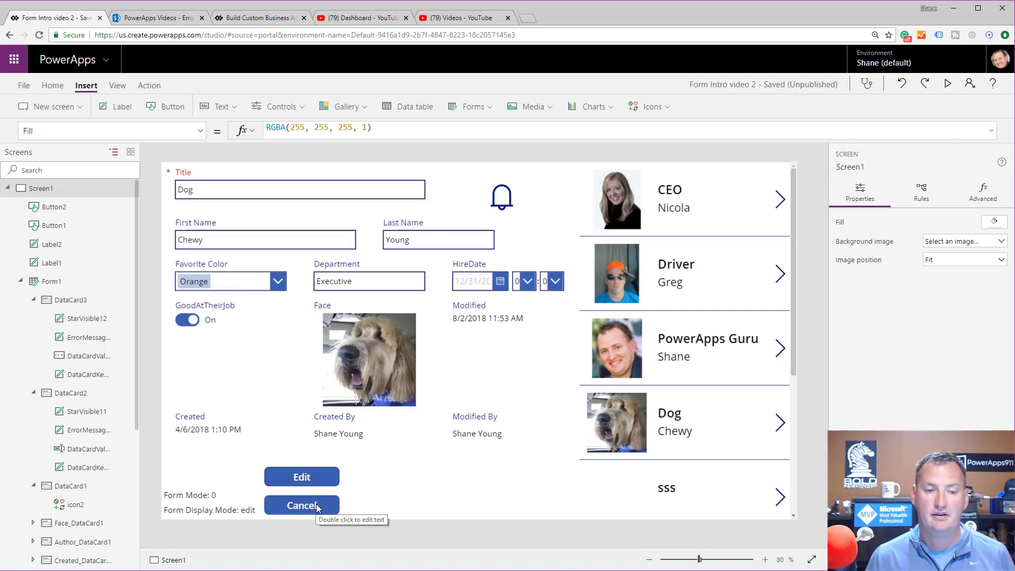
{"action": "left_click", "coordinate": [316, 504]}
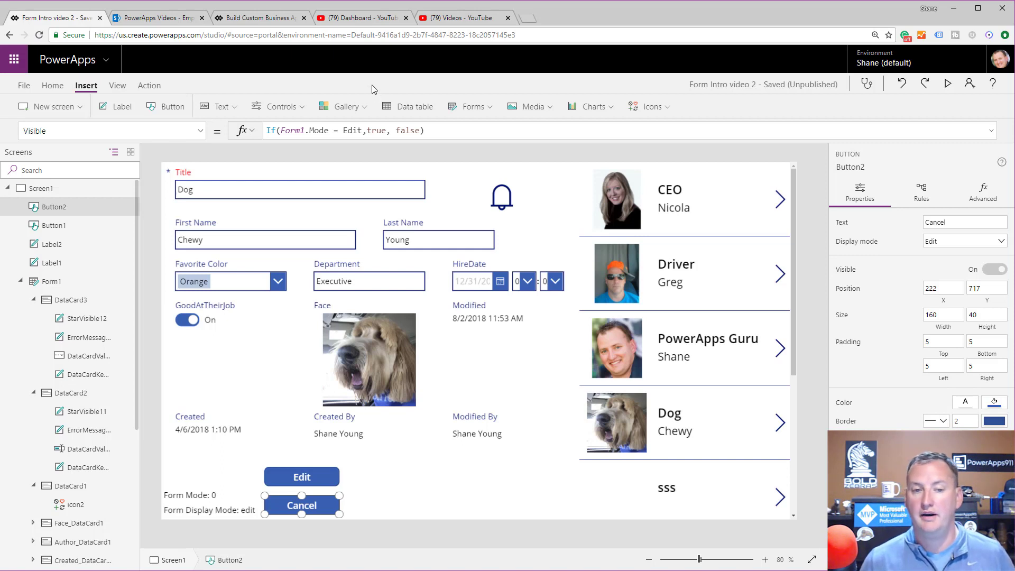
{"action": "left_click", "coordinate": [440, 130]}
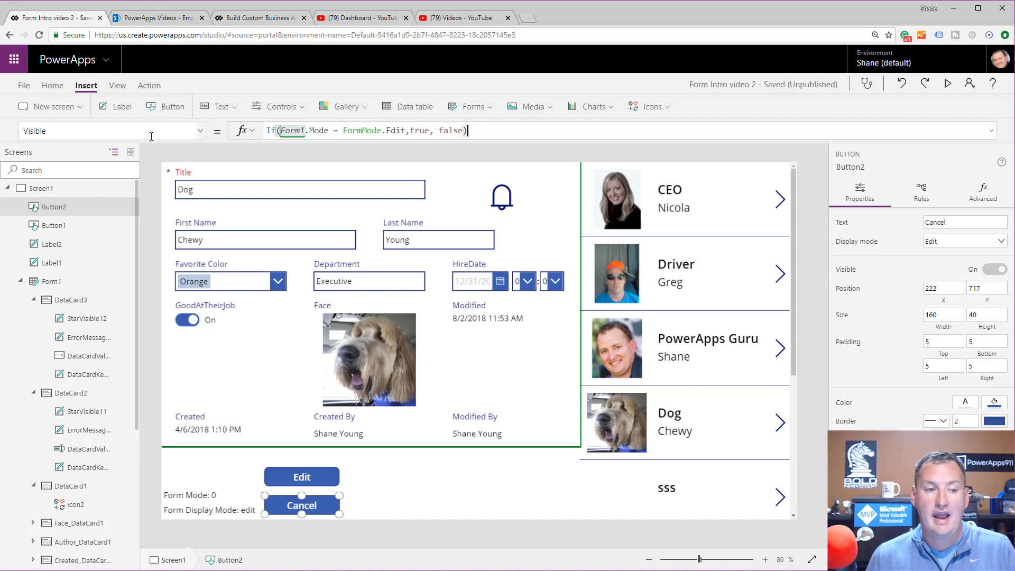
{"action": "left_click", "coordinate": [279, 130]}
{"action": "key", "text": "BackSpace"}
{"action": "key", "text": "BackSpace"}
{"action": "key", "text": "BackSpace"}
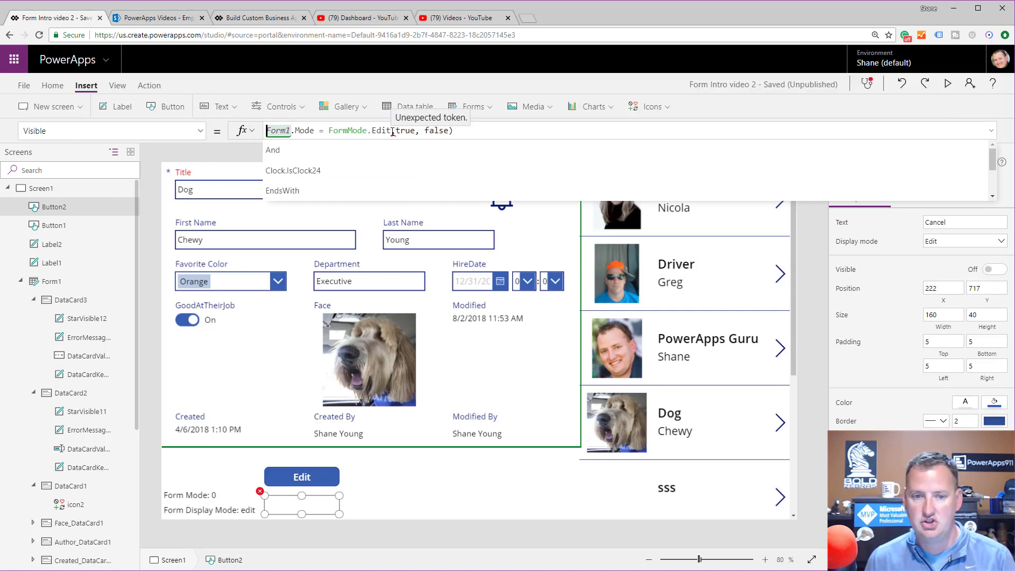
{"action": "left_click_drag", "start_coordinate": [393, 133], "coordinate": [456, 132]}
{"action": "key", "text": "BackSpace"}
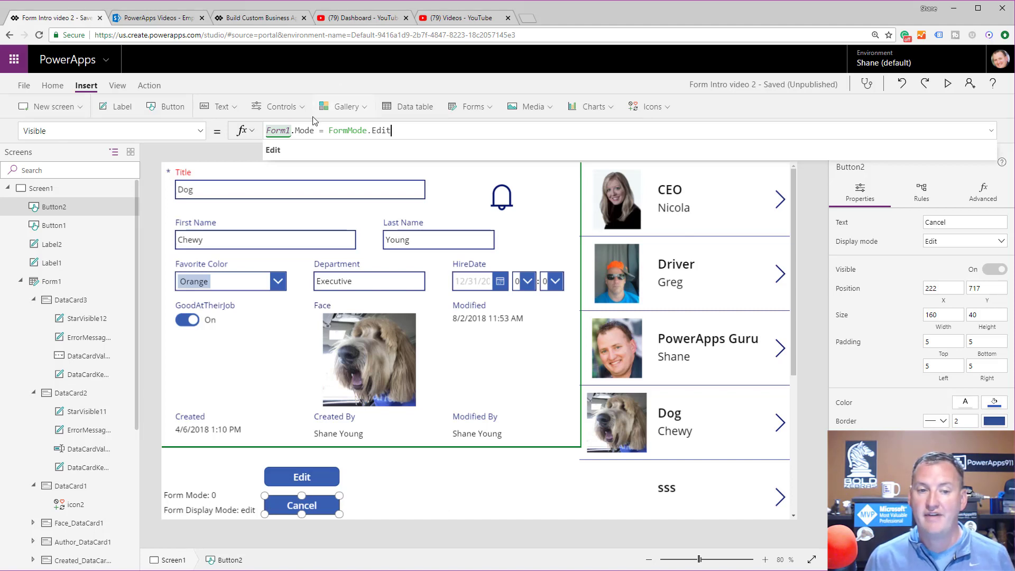
{"action": "left_click", "coordinate": [485, 502]}
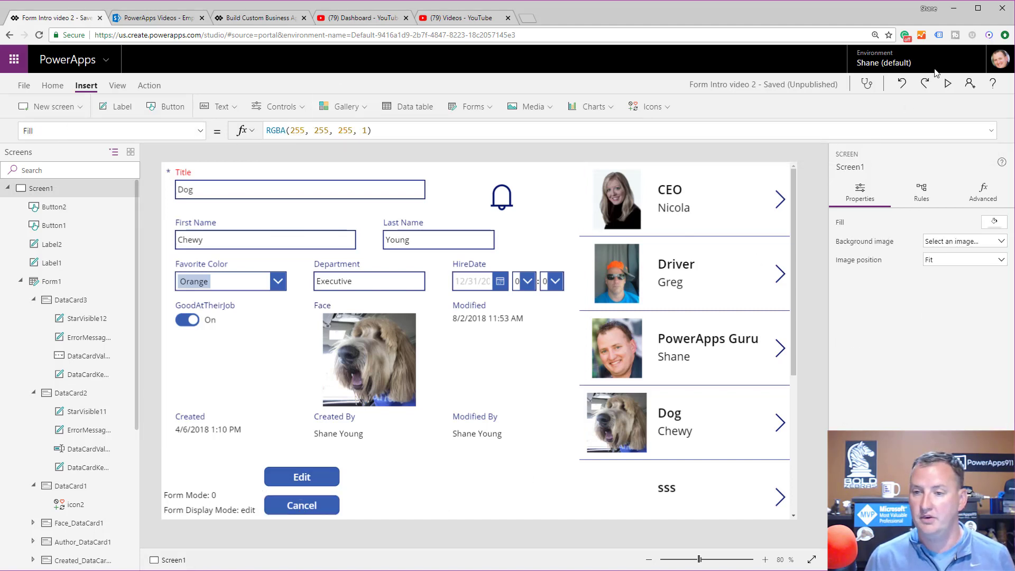
Preview the app, test Cancel and Edit with the simplified visibility formula, and return to the editor
{"action": "left_click", "coordinate": [949, 83]}
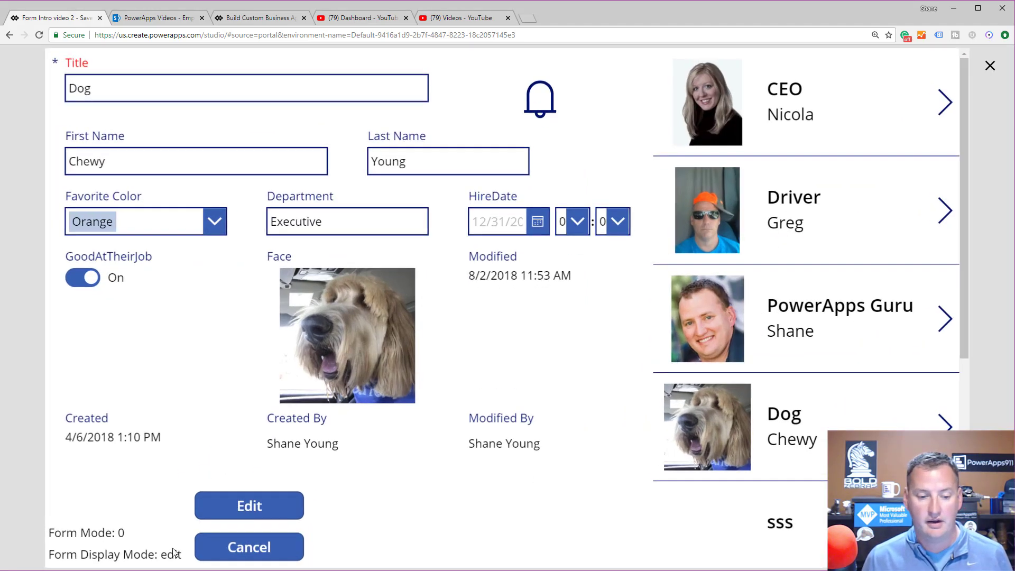
{"action": "left_click", "coordinate": [273, 551]}
{"action": "left_click", "coordinate": [271, 516]}
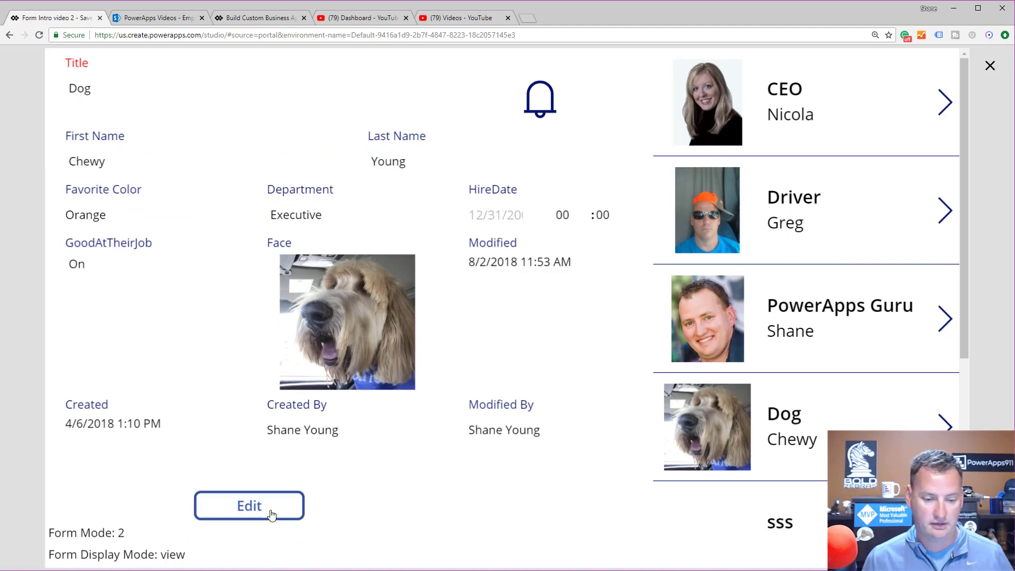
{"action": "left_click", "coordinate": [275, 554]}
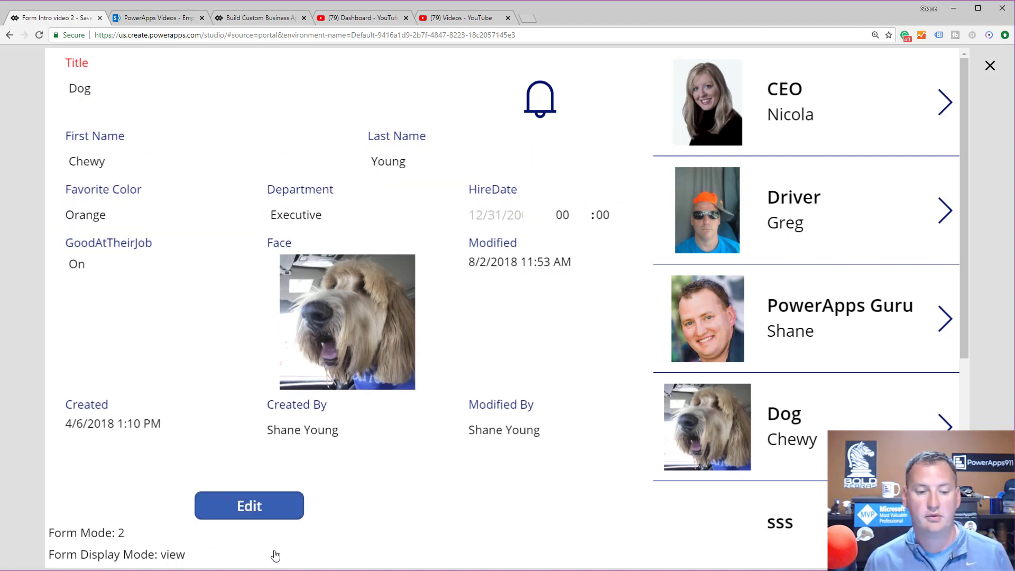
{"action": "left_click", "coordinate": [267, 508]}
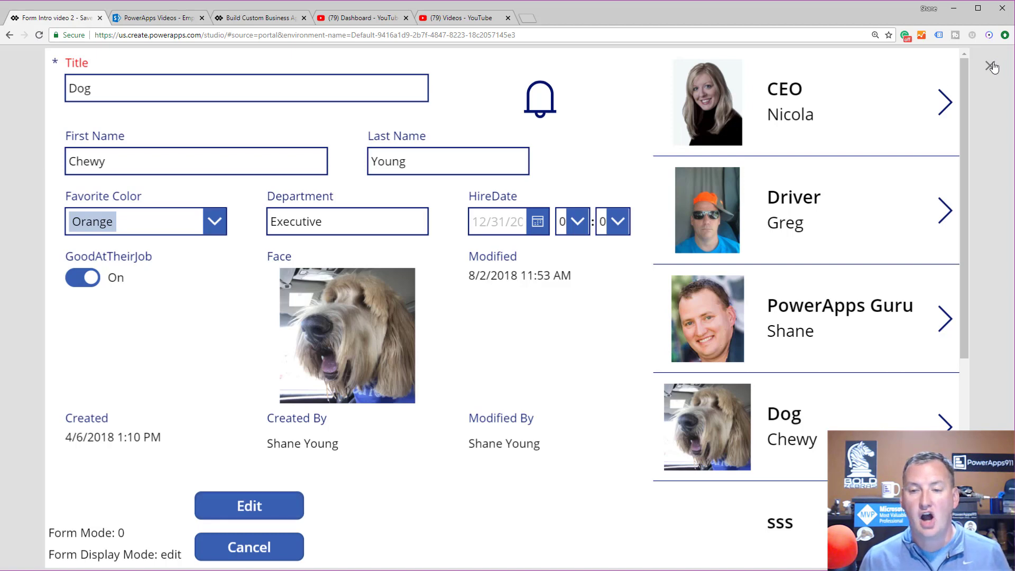
{"action": "left_click", "coordinate": [996, 64]}
Review the Cancel button's Visible formula, then deselect the button
{"action": "left_click", "coordinate": [317, 508]}
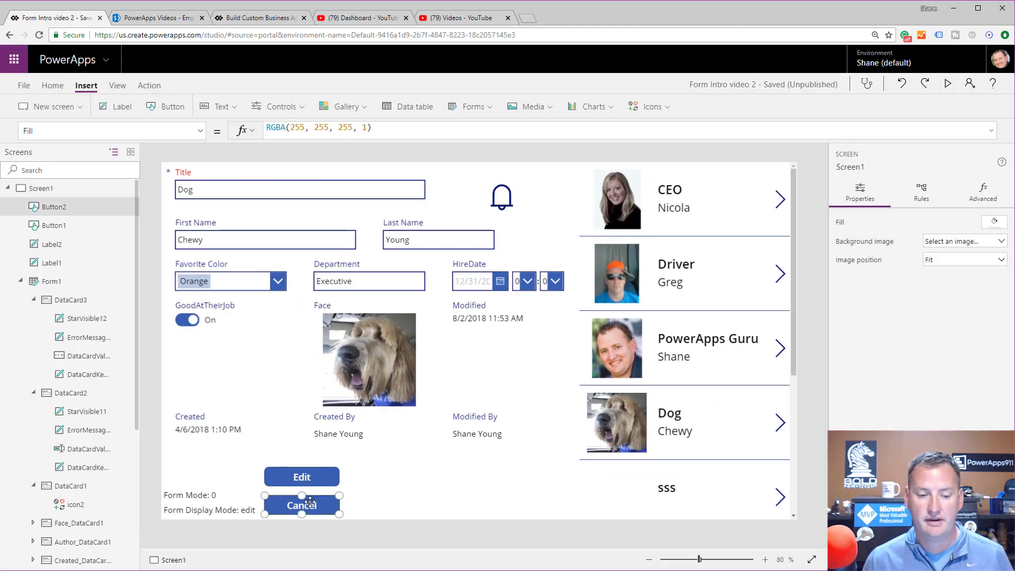
{"action": "left_click", "coordinate": [381, 130]}
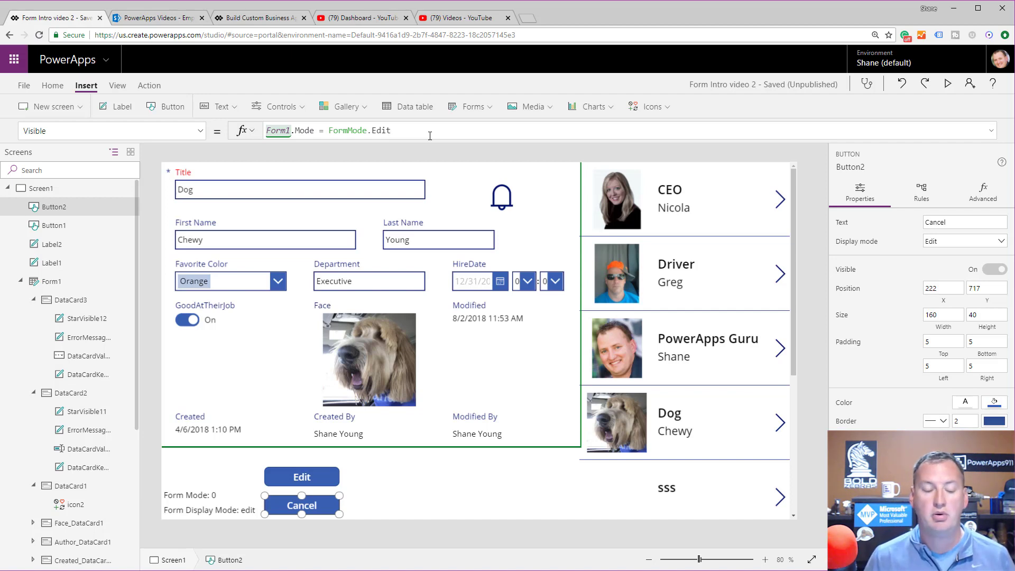
{"action": "left_click", "coordinate": [379, 501]}
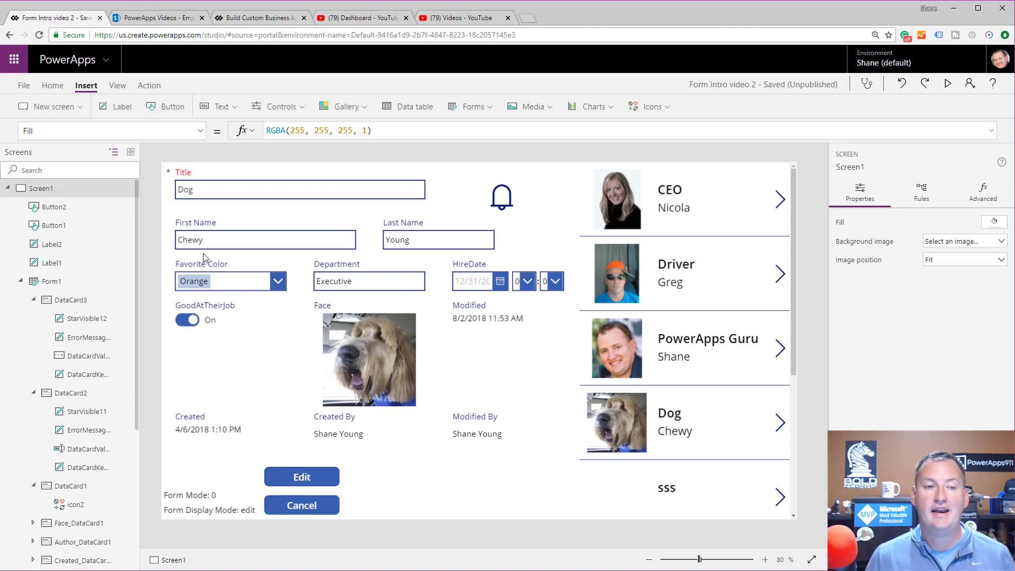
Insert a button beside the Edit button at about X 432, Y 656 and set its text to New
{"action": "left_click", "coordinate": [157, 106]}
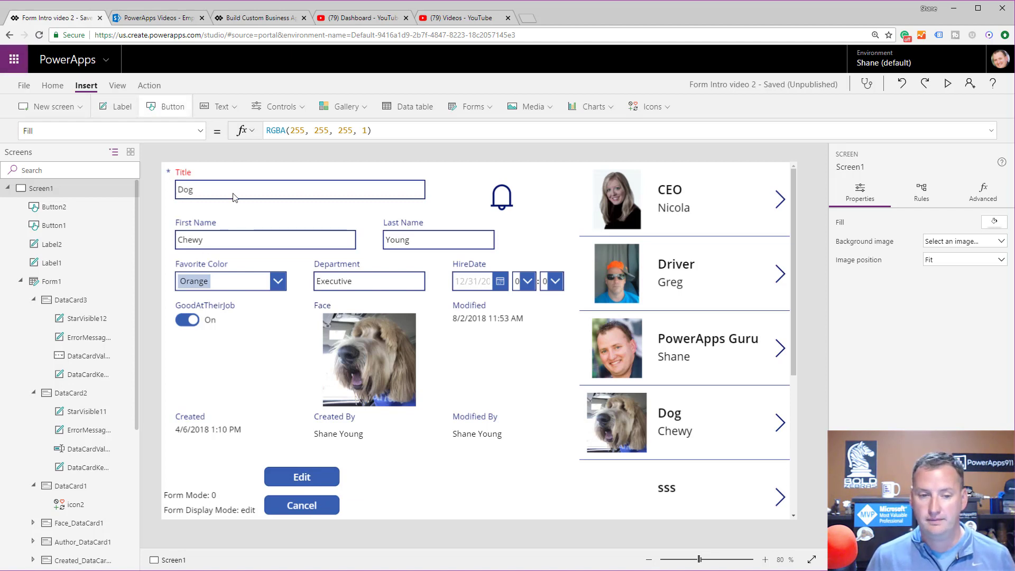
{"action": "left_click_drag", "start_coordinate": [227, 191], "coordinate": [411, 471]}
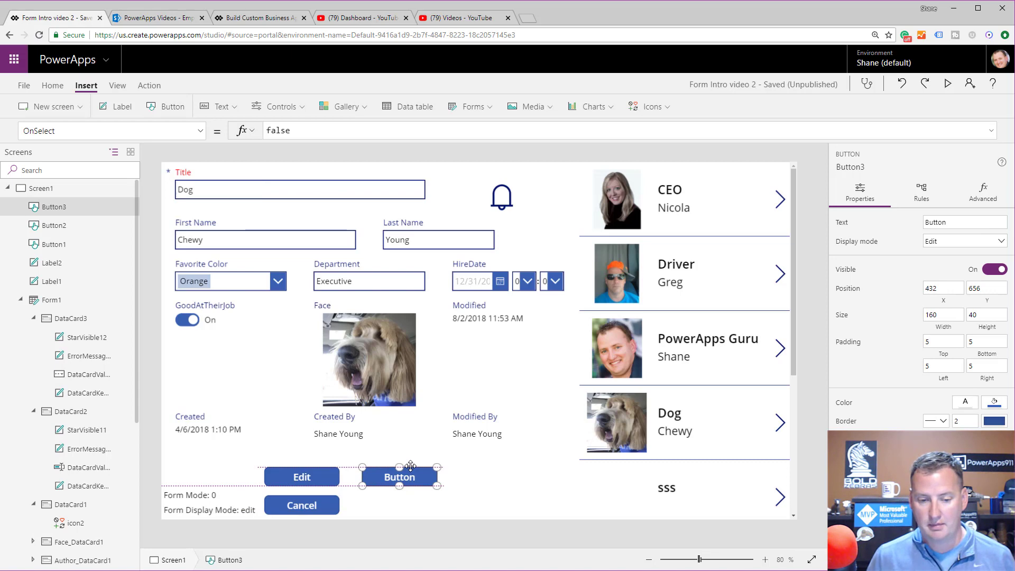
{"action": "double_click", "coordinate": [948, 226]}
{"action": "type", "text": "New"}
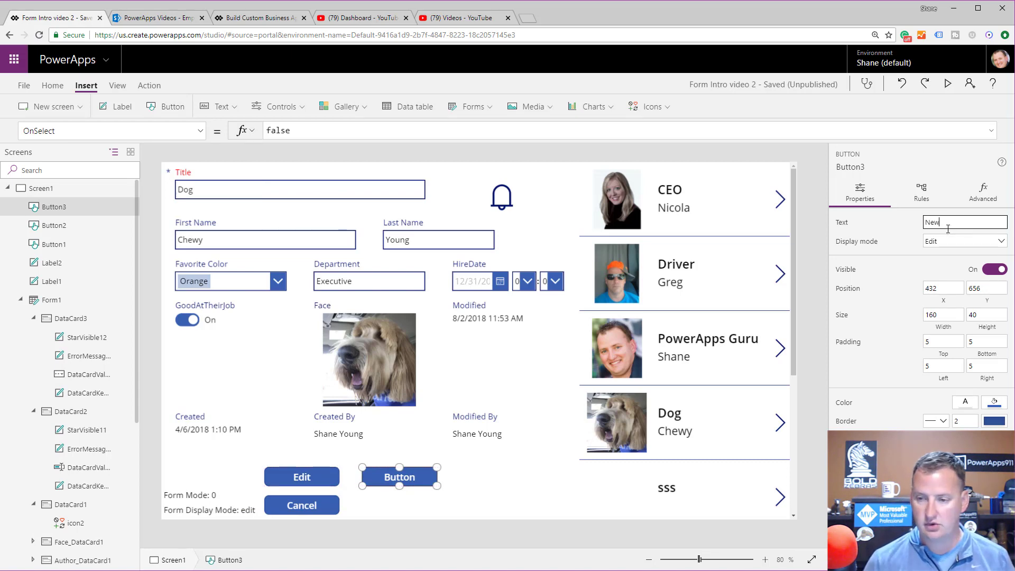
Set the New button's OnSelect formula to NewForm(Form1)
{"action": "double_click", "coordinate": [286, 130]}
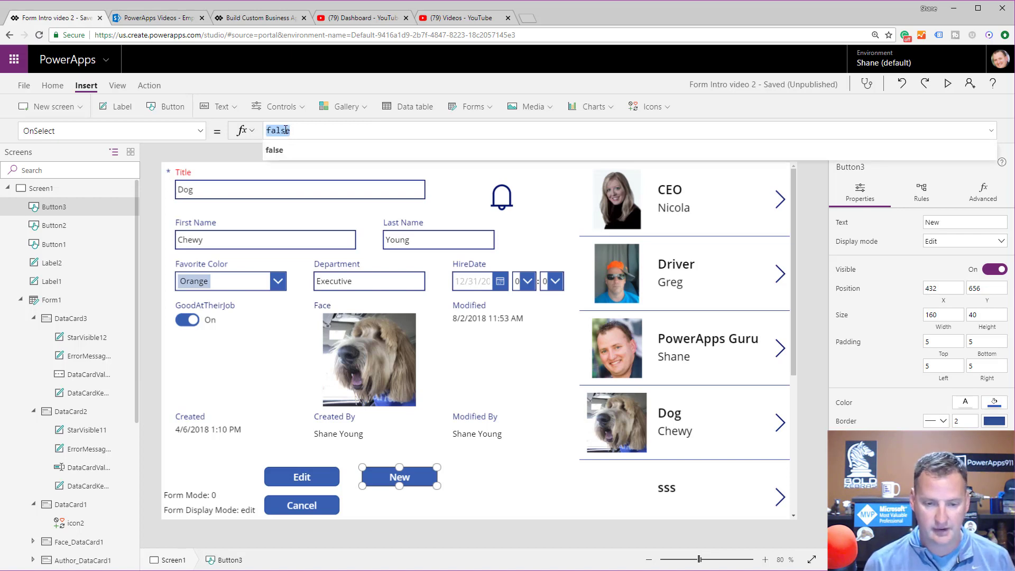
{"action": "type", "text": "Forme"}
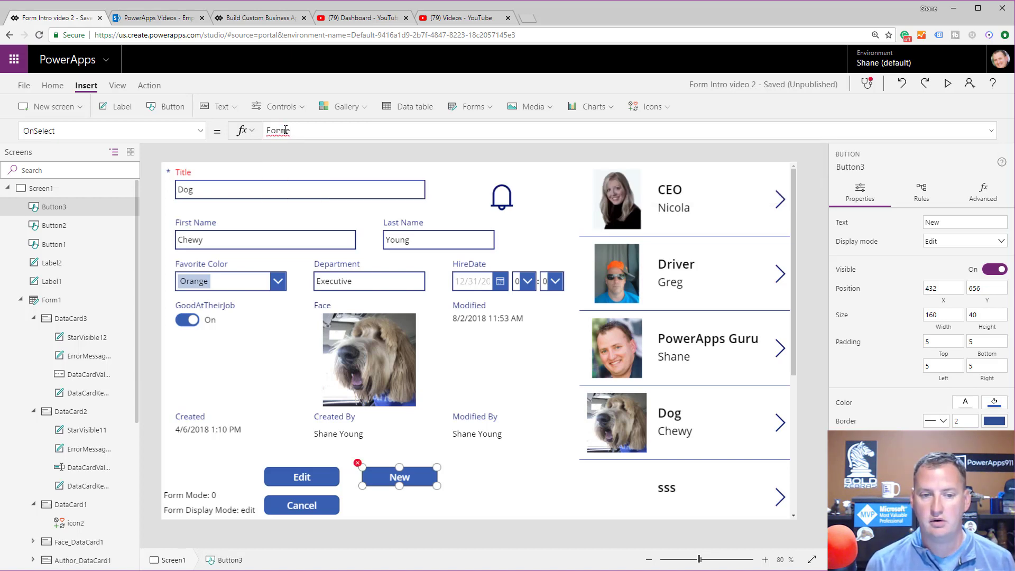
{"action": "key", "text": "BackSpace"}
{"action": "key", "text": "BackSpace"}
{"action": "key", "text": "BackSpace"}
{"action": "key", "text": "BackSpace"}
{"action": "key", "text": "BackSpace"}
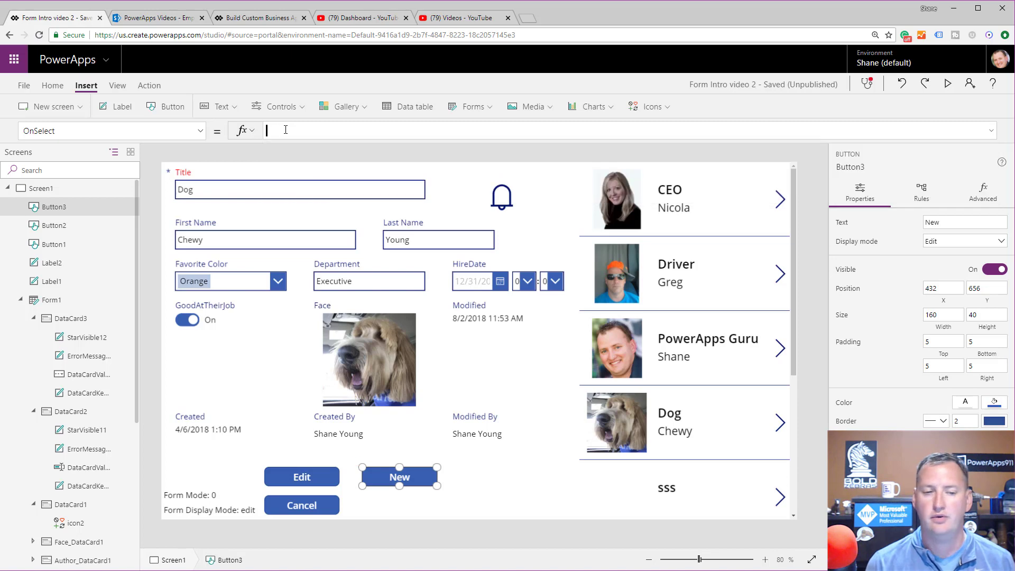
{"action": "type", "text": "NewForm("}
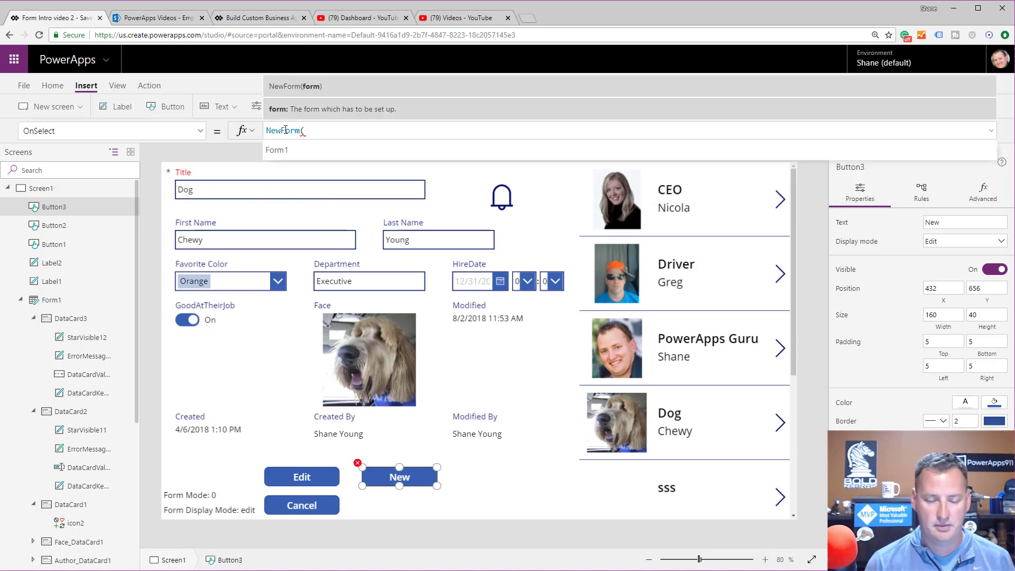
{"action": "key", "text": "Tab"}
{"action": "type", "text": ")"}
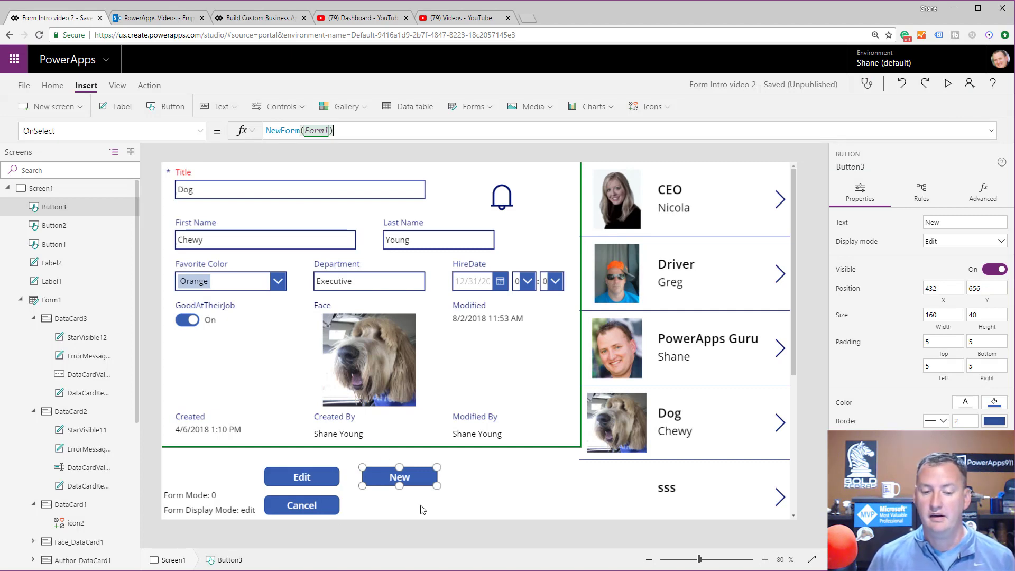
Preview the app, test the Cancel, New and Edit buttons in that order, and return to the editor
{"action": "left_click", "coordinate": [949, 82]}
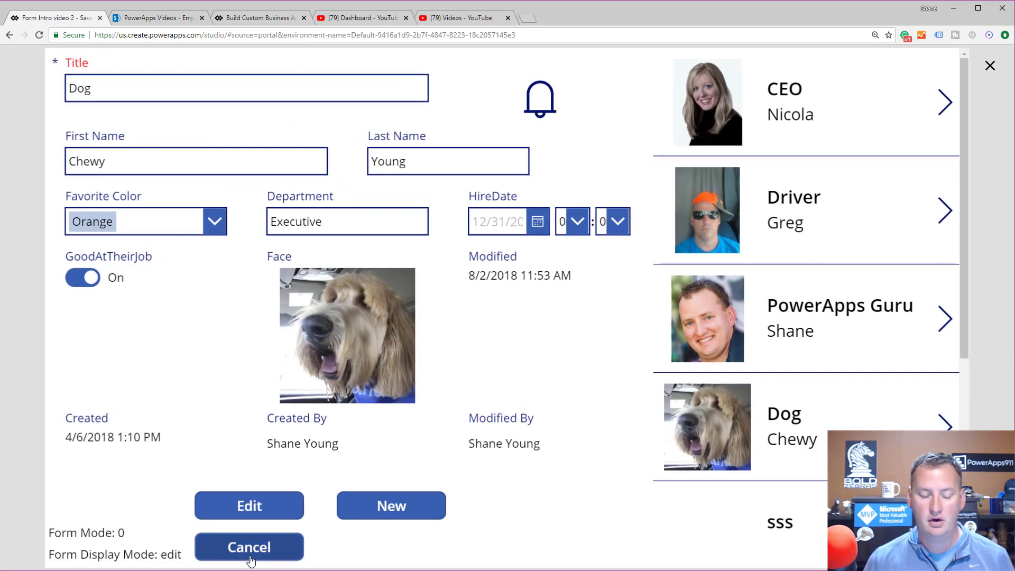
{"action": "left_click", "coordinate": [273, 549]}
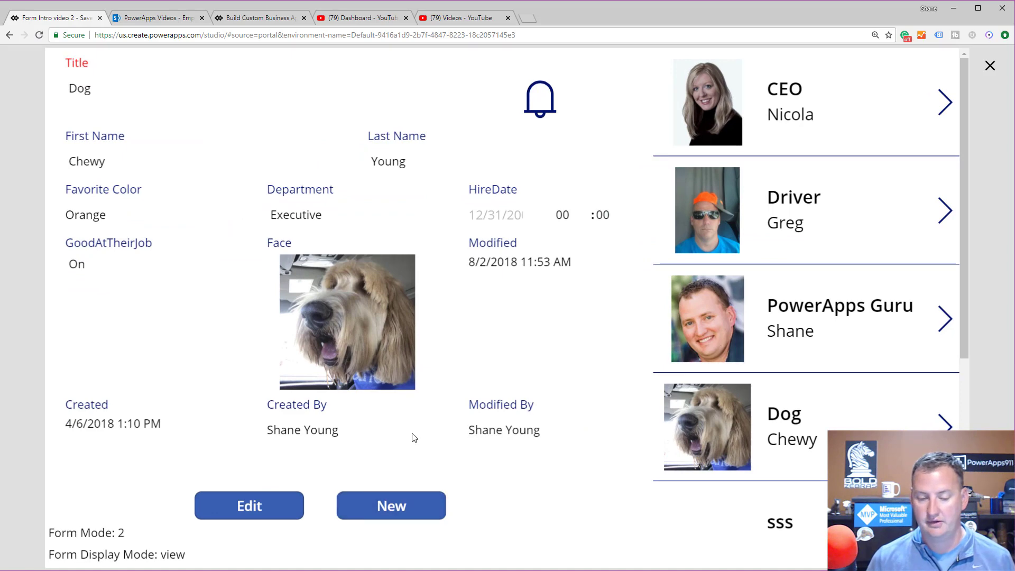
{"action": "left_click", "coordinate": [420, 502]}
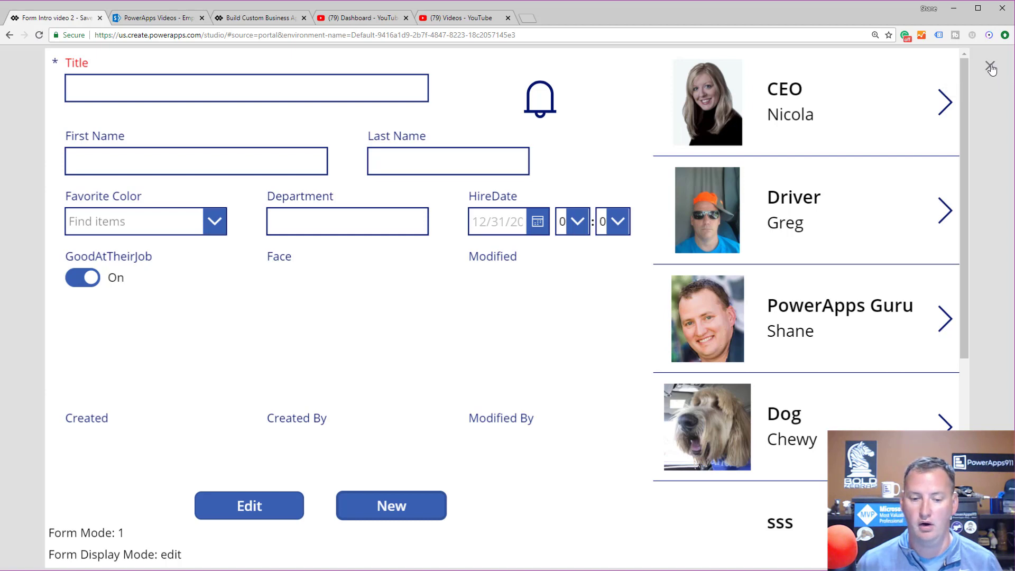
{"action": "left_click", "coordinate": [279, 512]}
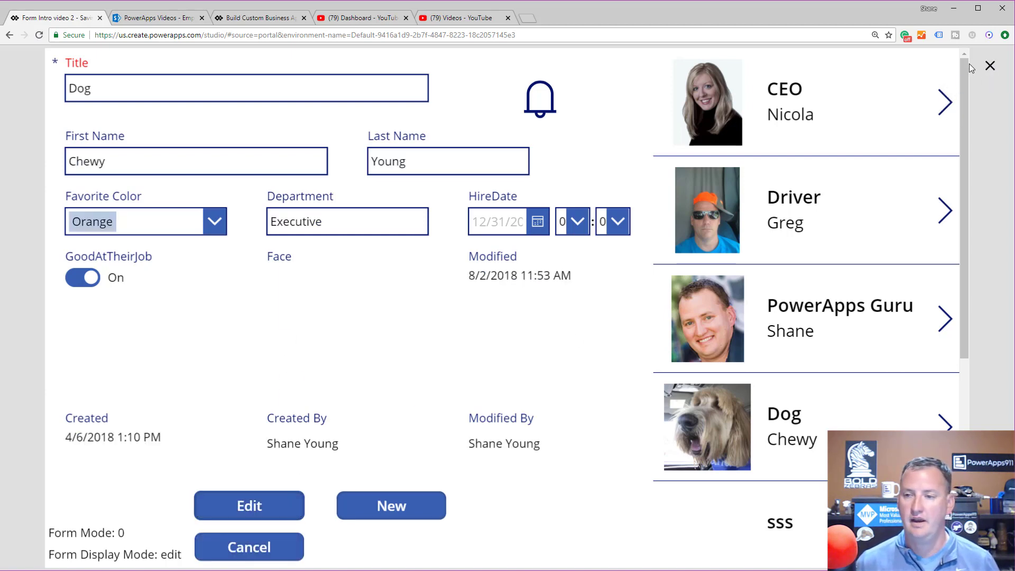
{"action": "left_click", "coordinate": [989, 68]}
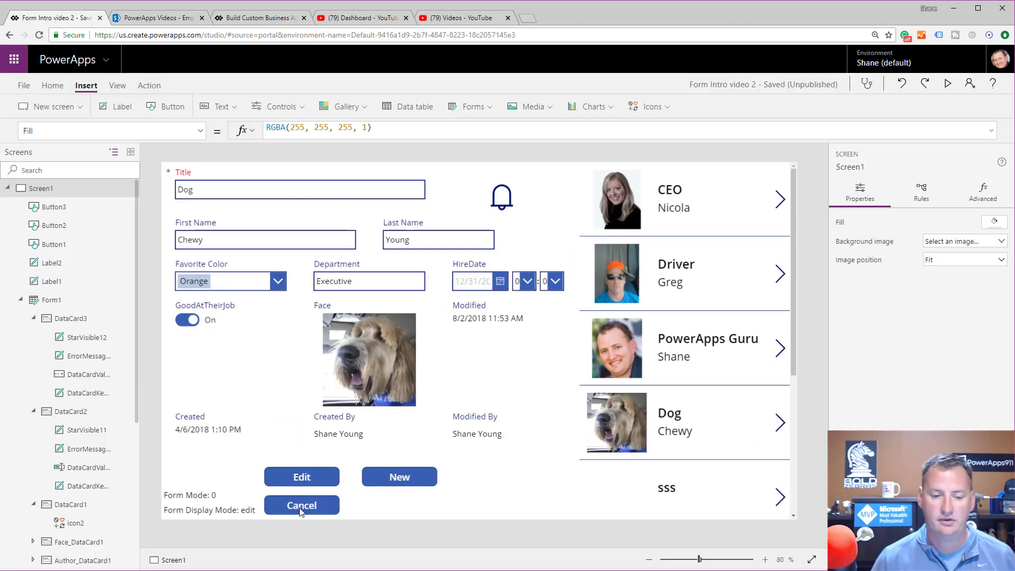
Change the Cancel button's Visible formula to !(Form1.Mode = FormMode.View)
{"action": "left_click", "coordinate": [319, 505]}
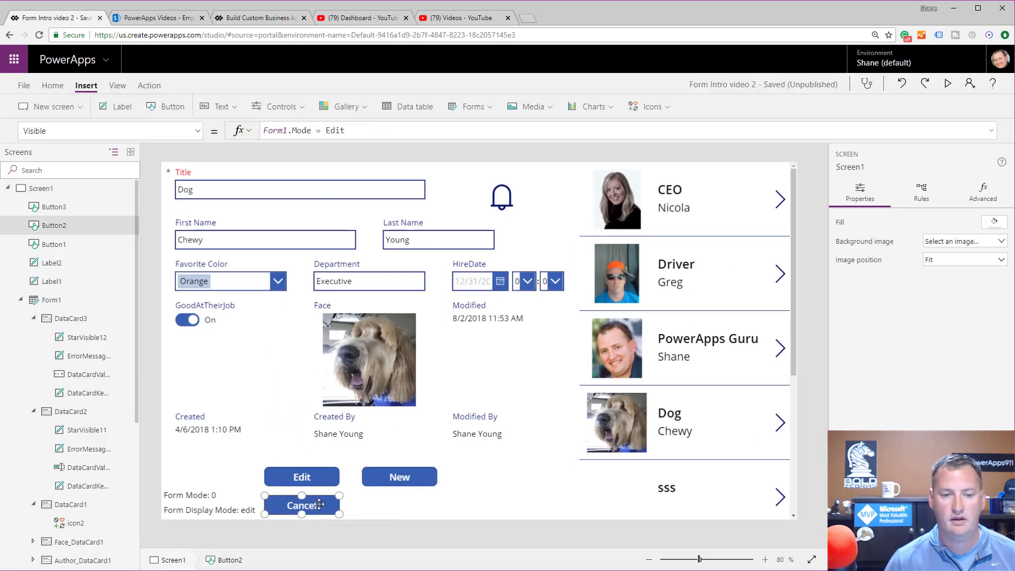
{"action": "left_click", "coordinate": [384, 130]}
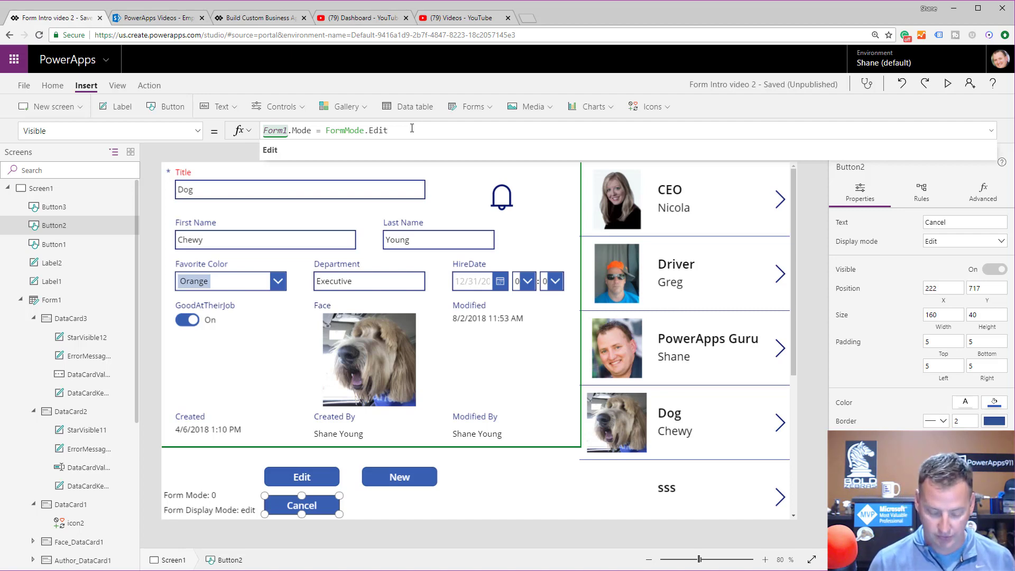
{"action": "key", "text": "BackSpace"}
{"action": "key", "text": "BackSpace"}
{"action": "key", "text": "BackSpace"}
{"action": "key", "text": "BackSpace"}
{"action": "type", "text": "View"}
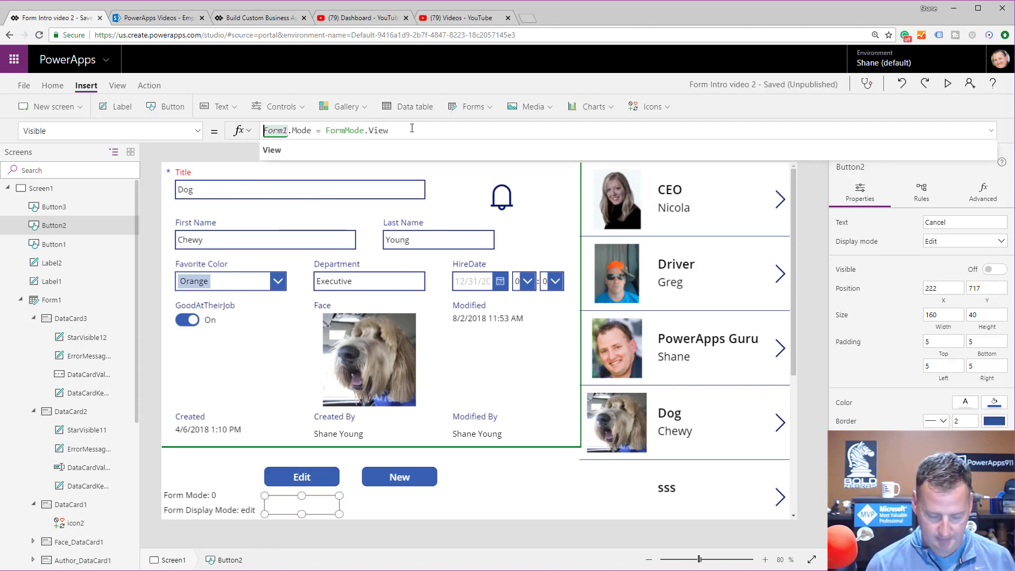
{"action": "key", "text": "Home"}
{"action": "type", "text": "("}
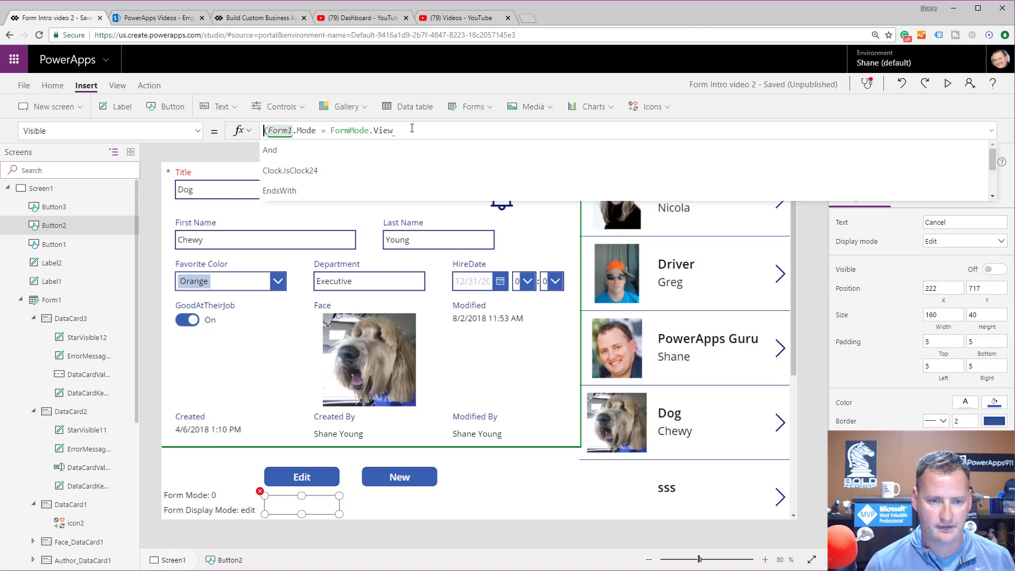
{"action": "key", "text": "Left"}
{"action": "type", "text": "!"}
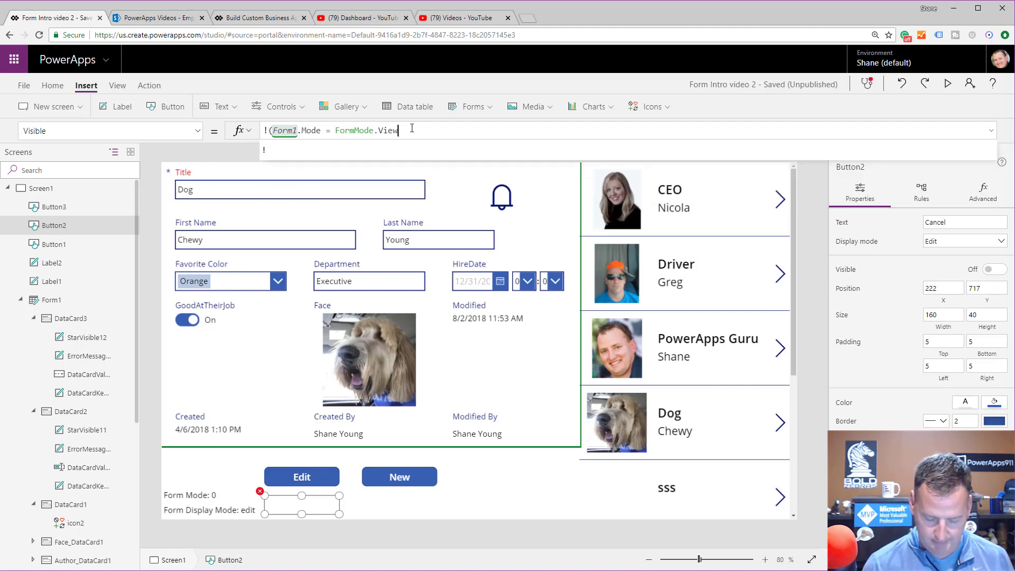
{"action": "type", "text": ")"}
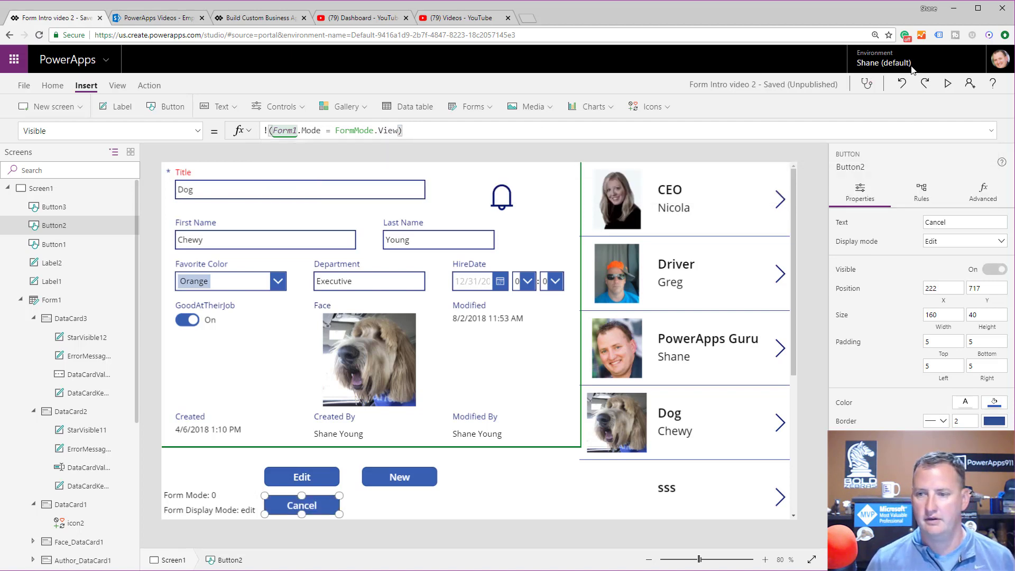
Preview the app, alternate between Cancel and Edit to test the negated visibility formula, and return to the editor
{"action": "left_click", "coordinate": [947, 83]}
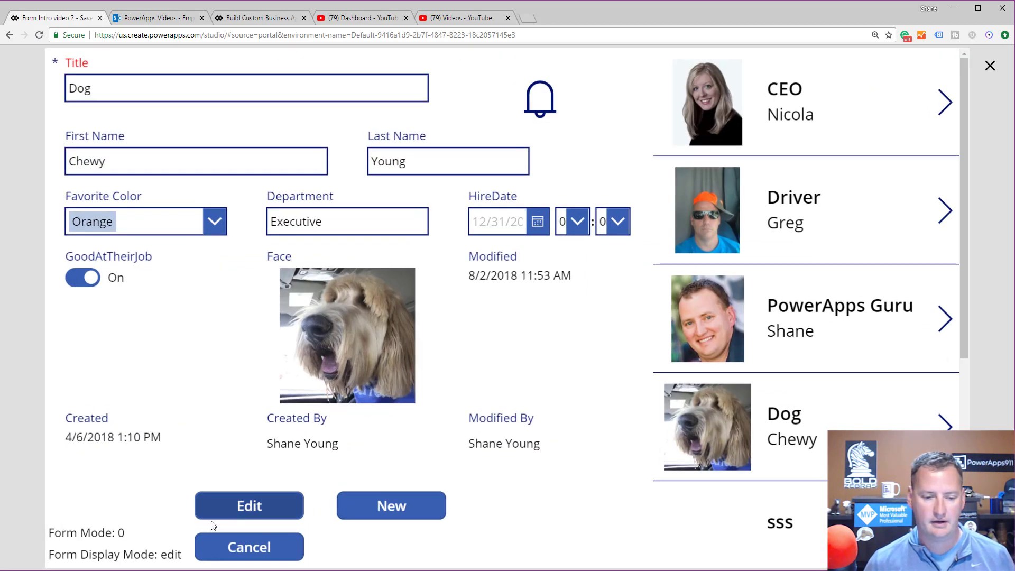
{"action": "left_click", "coordinate": [254, 546]}
{"action": "left_click", "coordinate": [274, 511]}
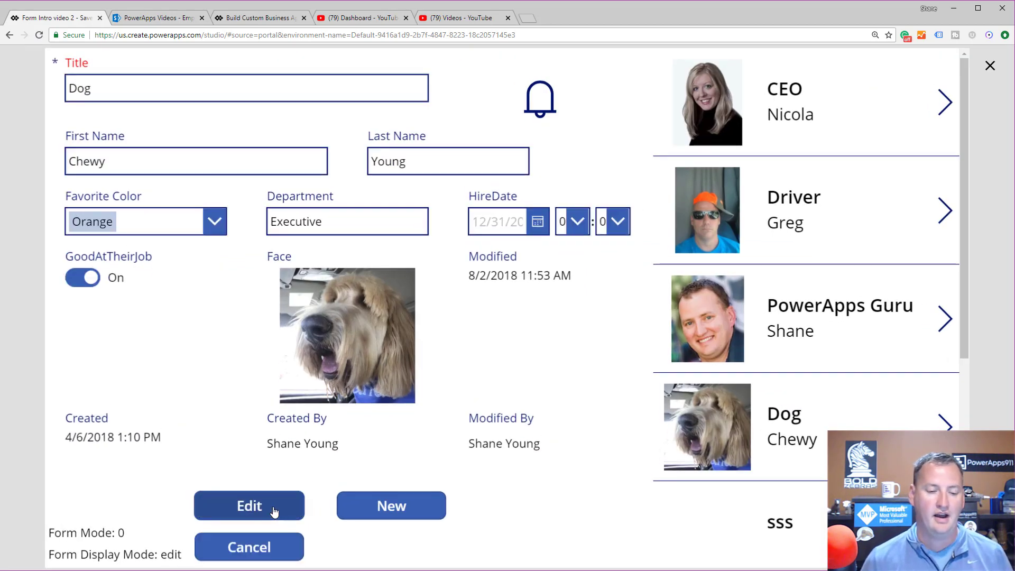
{"action": "left_click", "coordinate": [274, 545]}
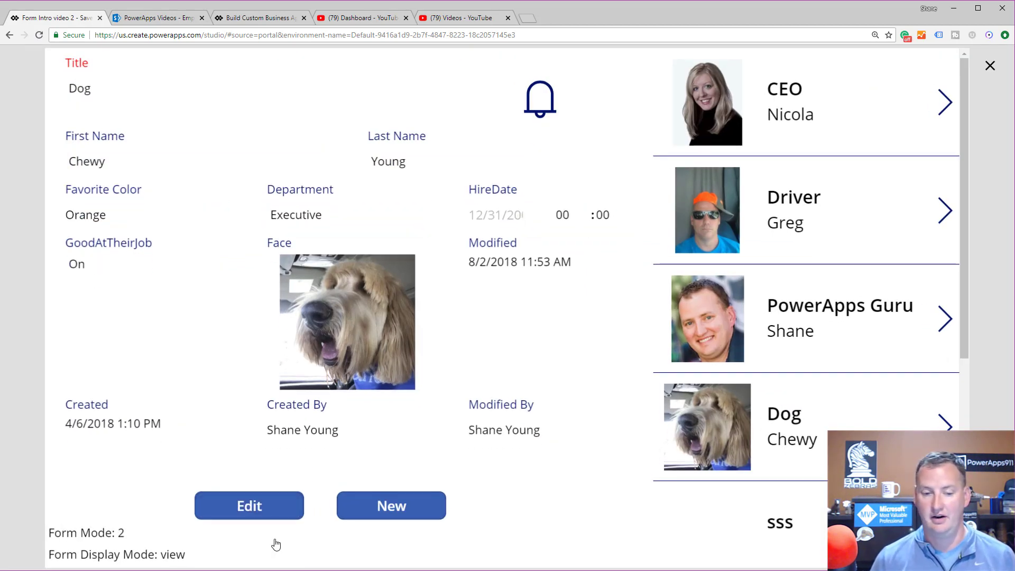
{"action": "left_click", "coordinate": [274, 511]}
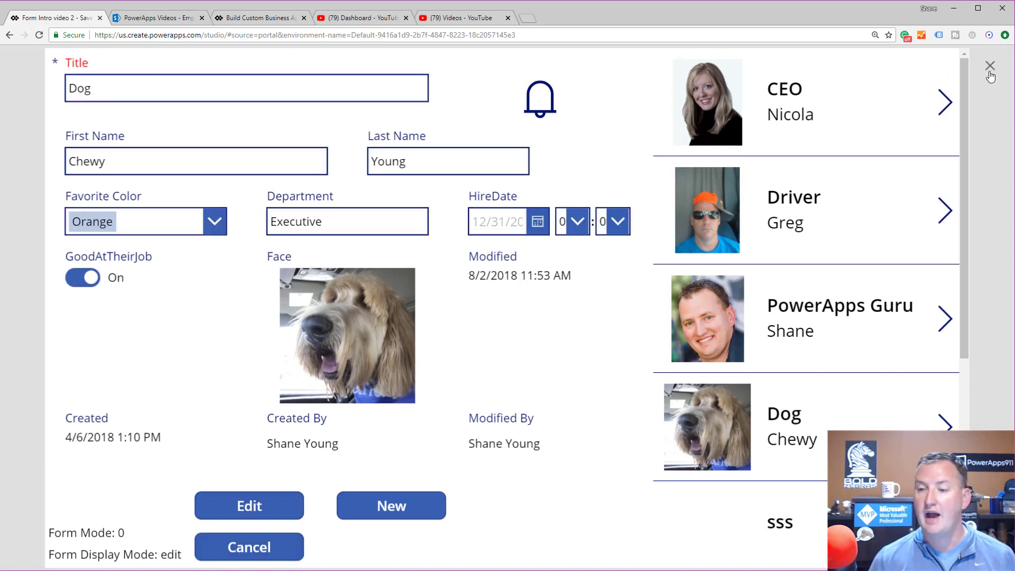
{"action": "left_click", "coordinate": [989, 65]}
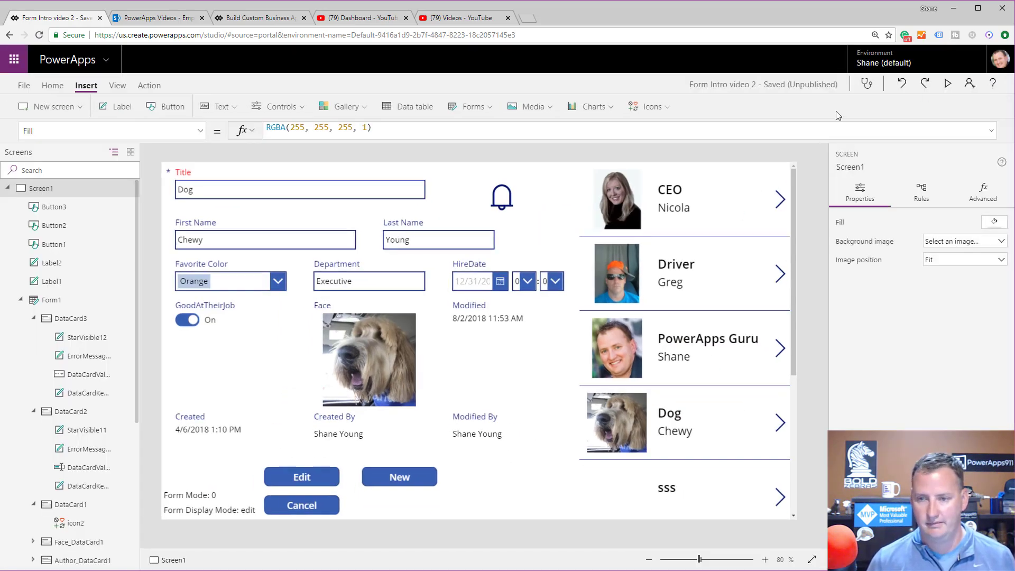
Preview the app, test canceling from both new and edit modes, start a new record, and return to the editor
{"action": "left_click", "coordinate": [948, 86]}
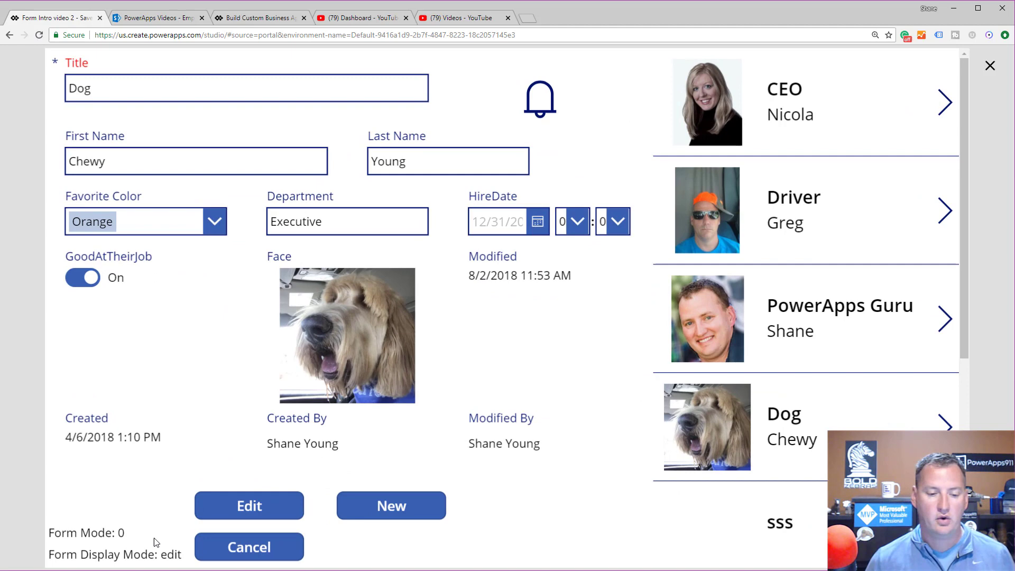
{"action": "left_click", "coordinate": [249, 549]}
{"action": "left_click", "coordinate": [412, 505]}
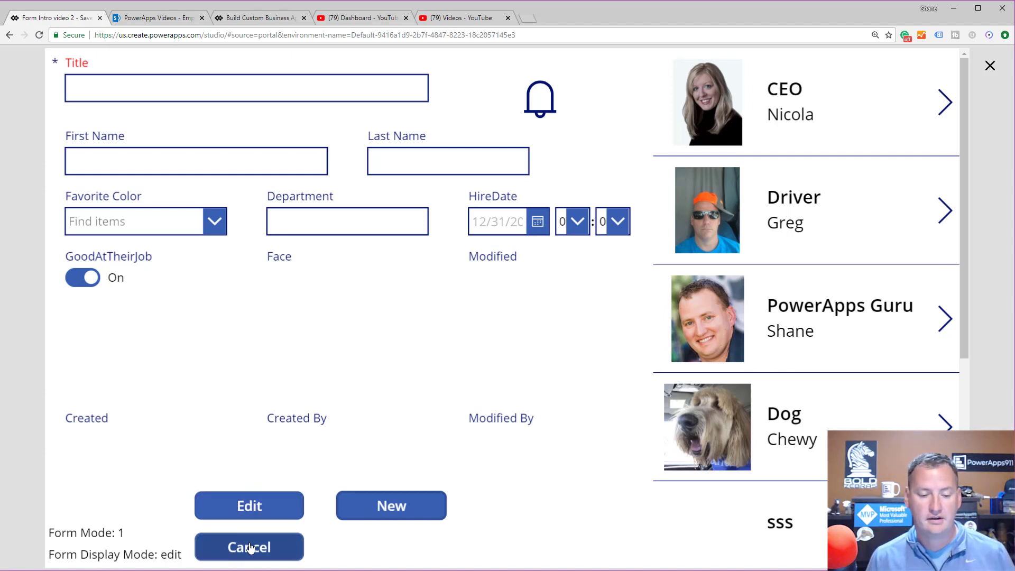
{"action": "left_click", "coordinate": [250, 548]}
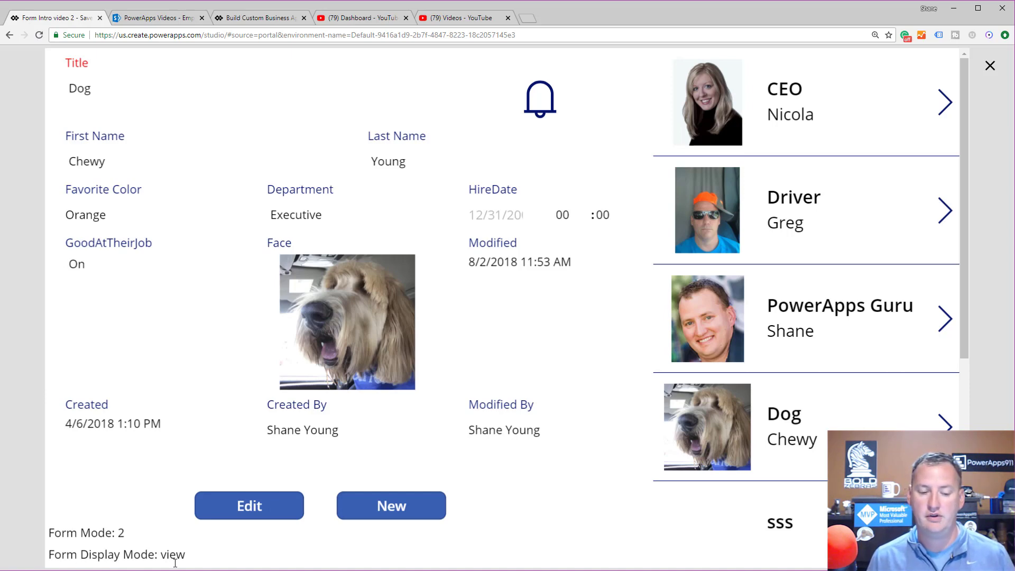
{"action": "left_click", "coordinate": [278, 514]}
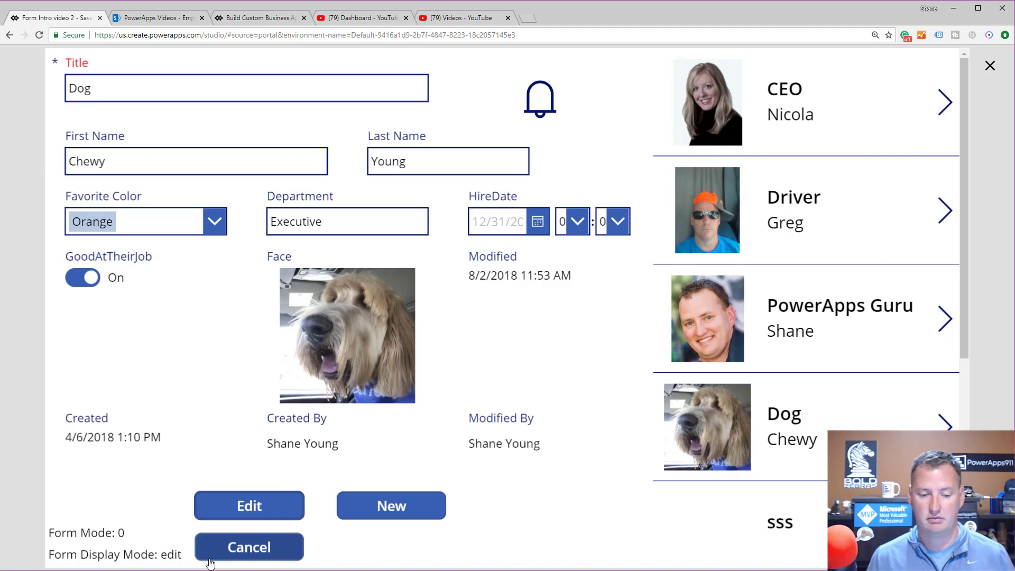
{"action": "left_click", "coordinate": [236, 550]}
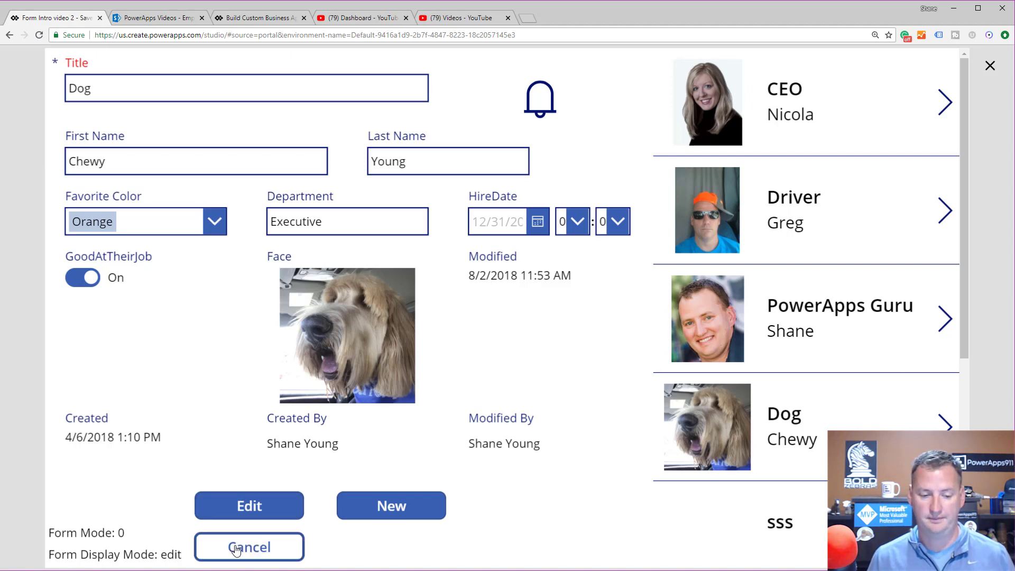
{"action": "left_click", "coordinate": [390, 508]}
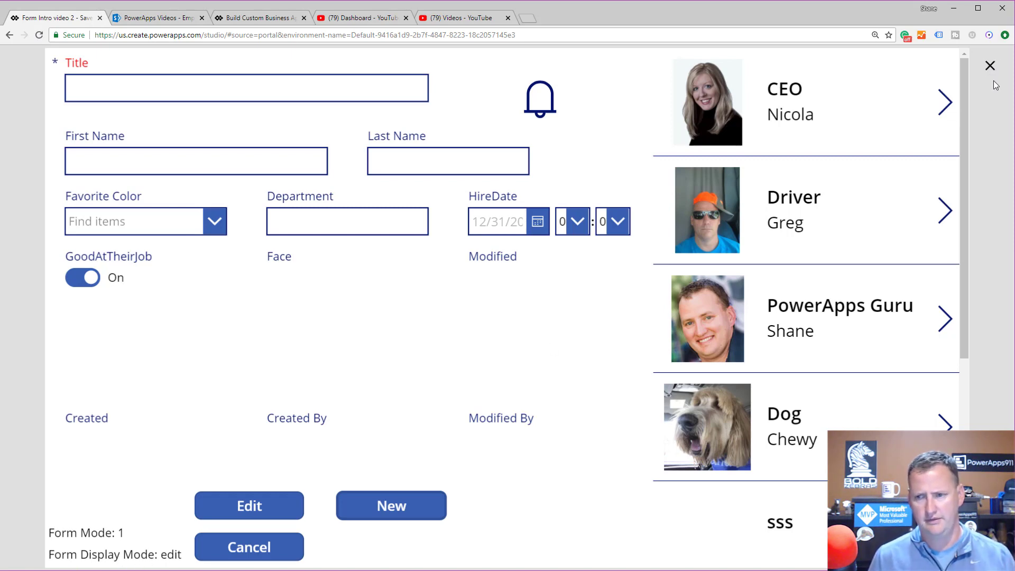
{"action": "left_click", "coordinate": [990, 66]}
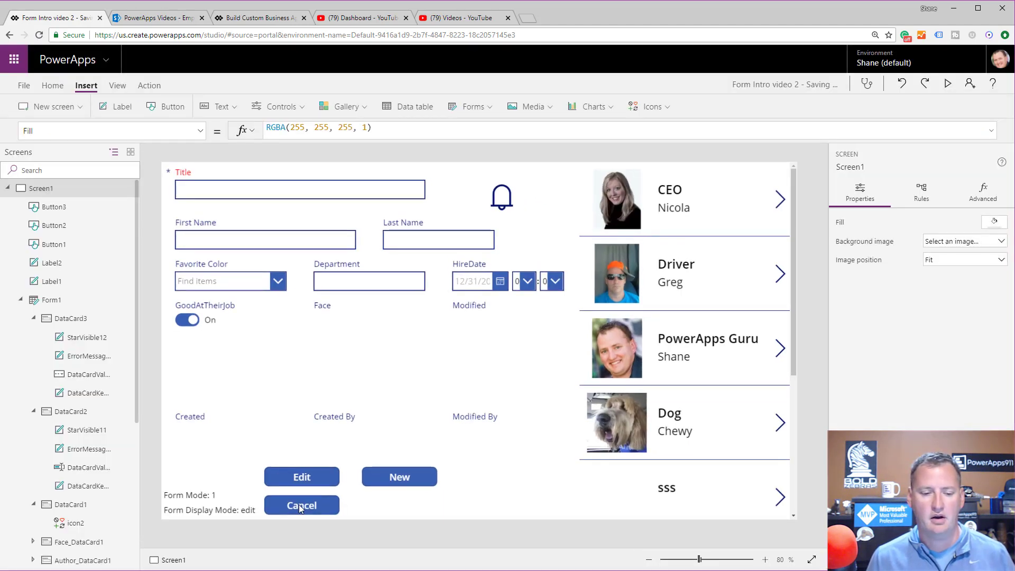
Replace the Cancel button's Visible formula with If(Form1.DisplayMode = DisplayMode.Edit, true, false)
{"action": "left_click", "coordinate": [300, 507]}
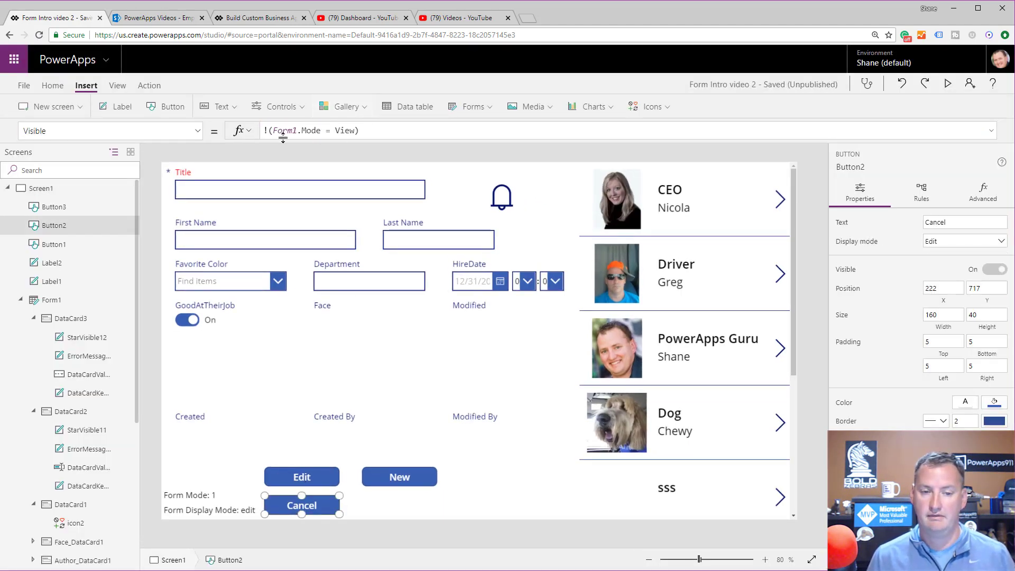
{"action": "left_click_drag", "start_coordinate": [373, 131], "coordinate": [204, 144]}
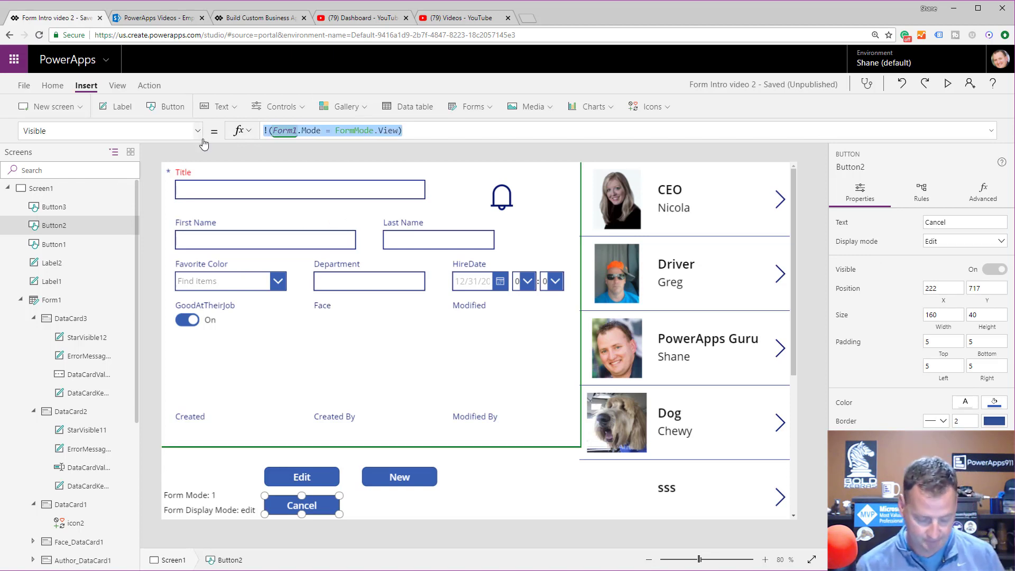
{"action": "type", "text": "I"}
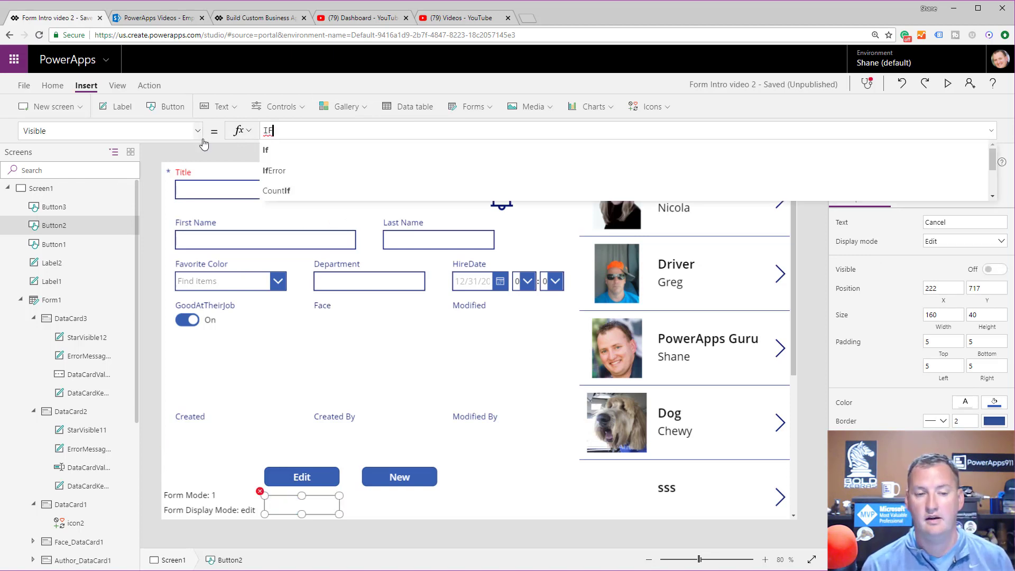
{"action": "type", "text": "f("}
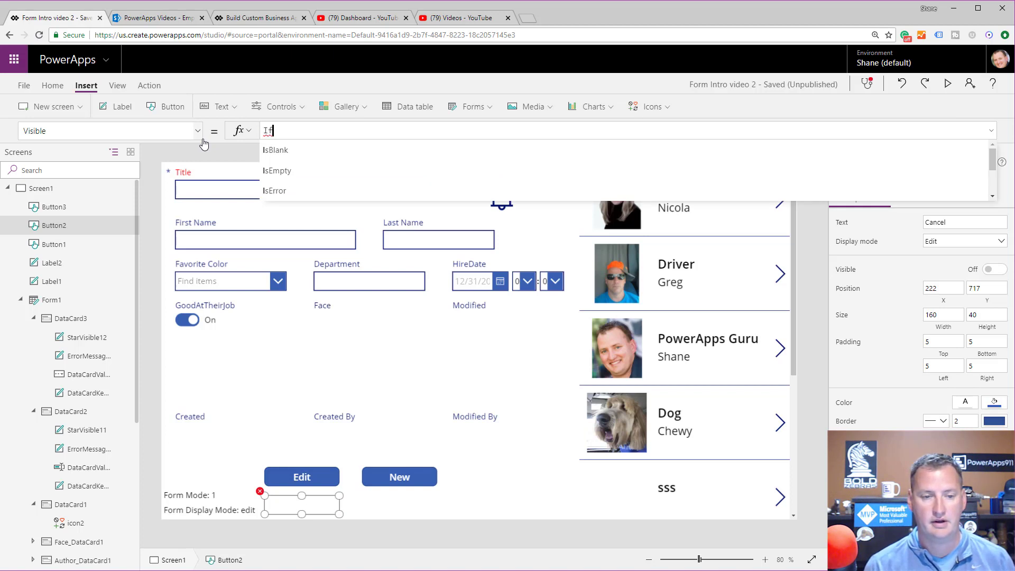
{"action": "type", "text": "form"}
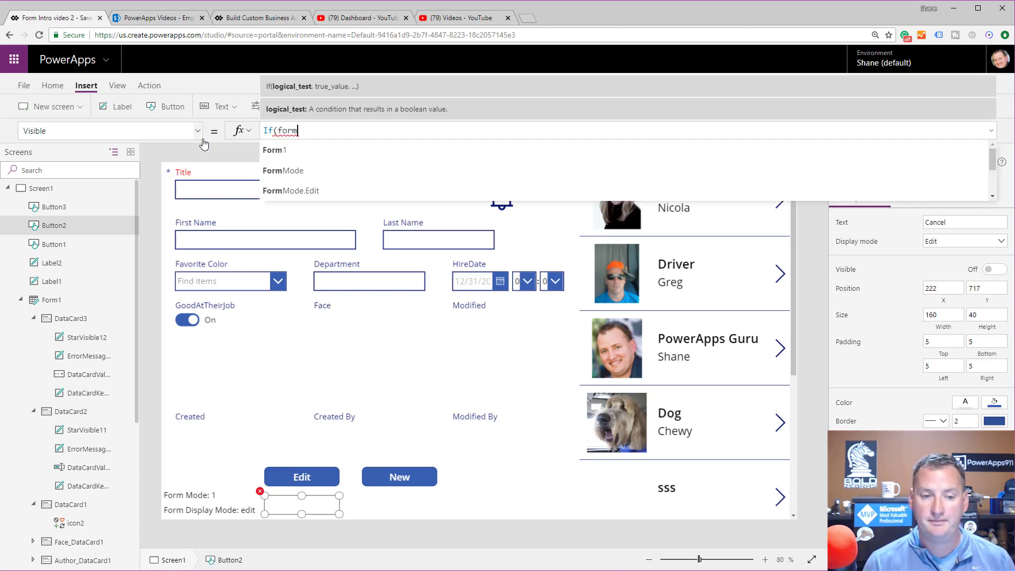
{"action": "key", "text": "Tab"}
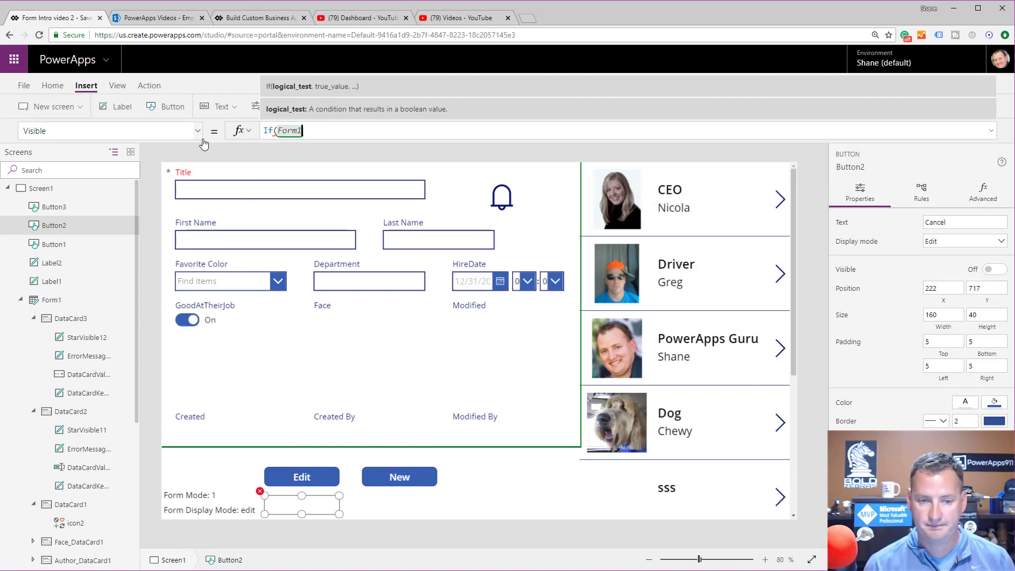
{"action": "type", "text": ".di"}
{"action": "key", "text": "Tab"}
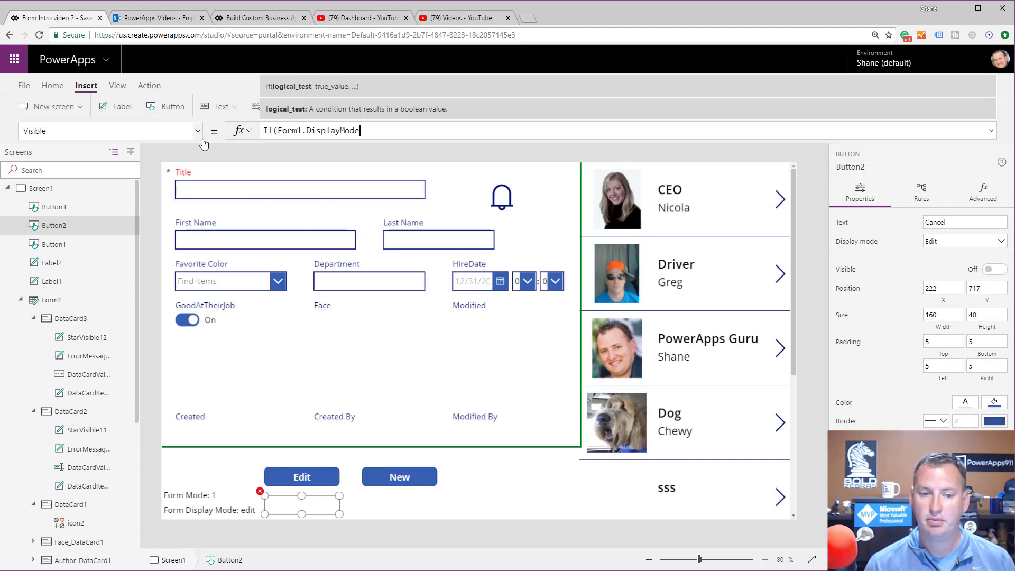
{"action": "type", "text": "=  "}
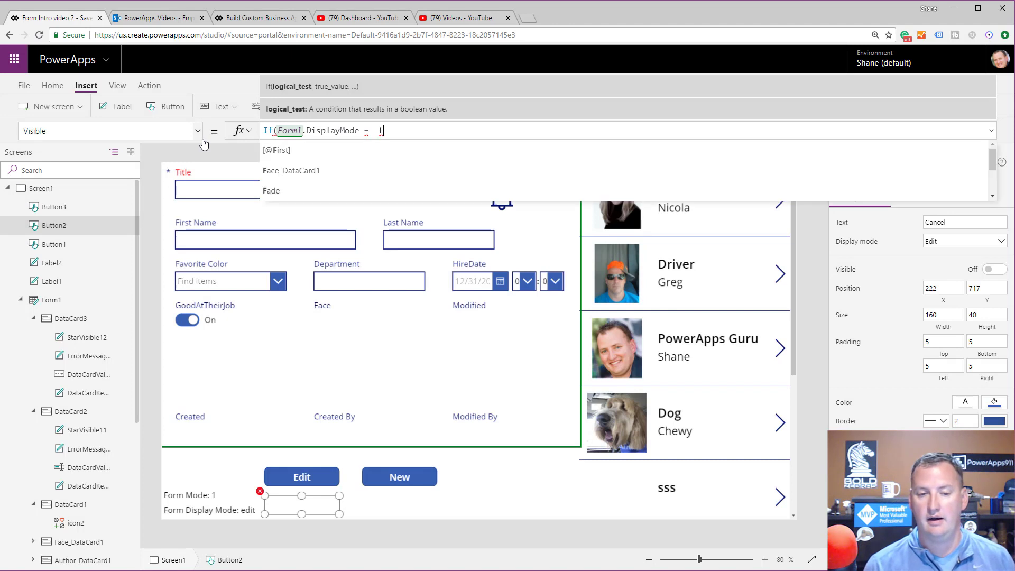
{"action": "type", "text": "formdi"}
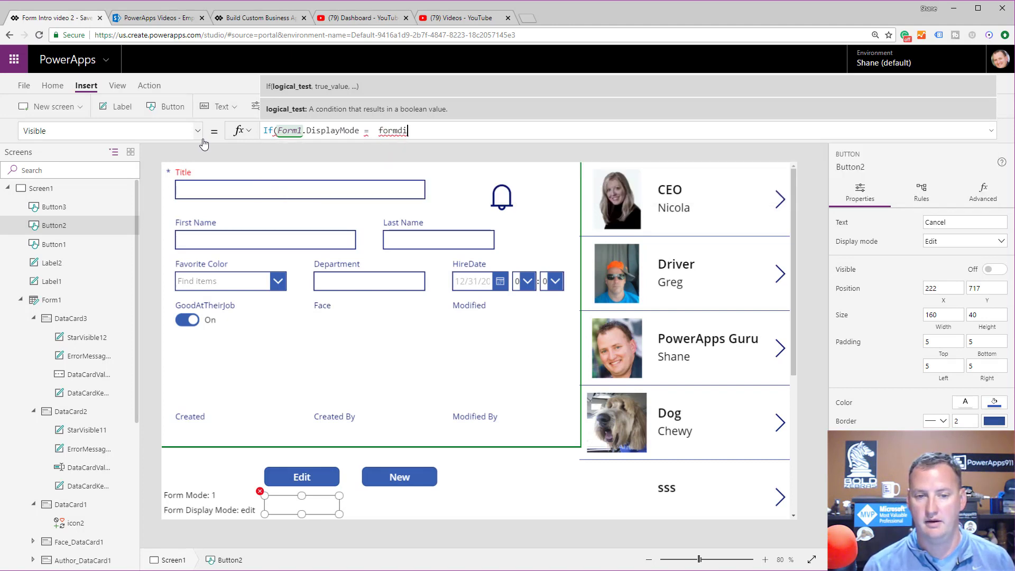
{"action": "key", "text": "BackSpace"}
{"action": "key", "text": "BackSpace"}
{"action": "key", "text": "BackSpace"}
{"action": "key", "text": "BackSpace"}
{"action": "type", "text": "FormDis"}
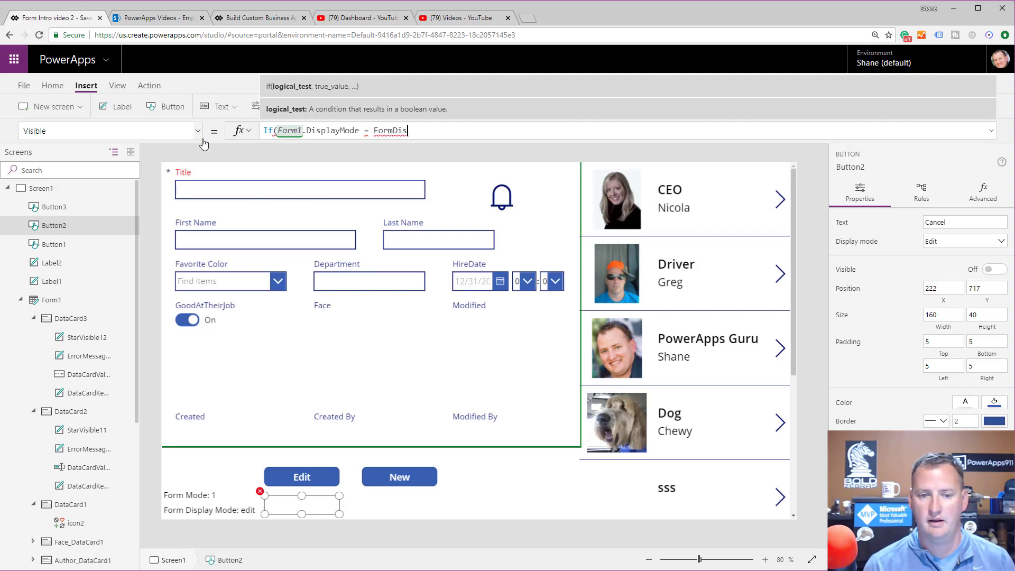
{"action": "key", "text": "BackSpace"}
{"action": "key", "text": "BackSpace"}
{"action": "key", "text": "BackSpace"}
{"action": "key", "text": "BackSpace"}
{"action": "key", "text": "BackSpace"}
{"action": "key", "text": "BackSpace"}
{"action": "key", "text": "BackSpace"}
{"action": "type", "text": "Displ"}
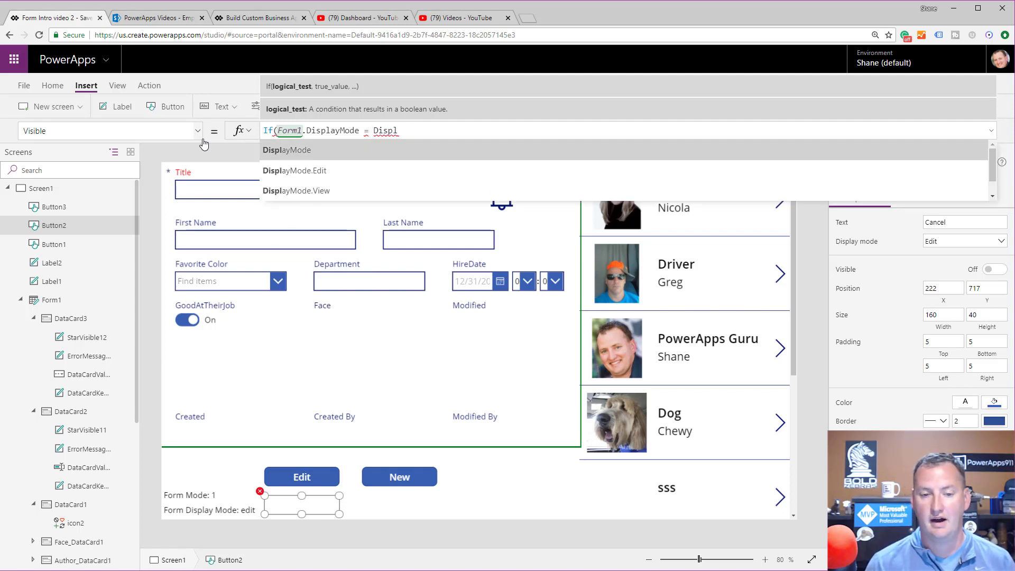
{"action": "key", "text": "Tab"}
{"action": "type", "text": "."}
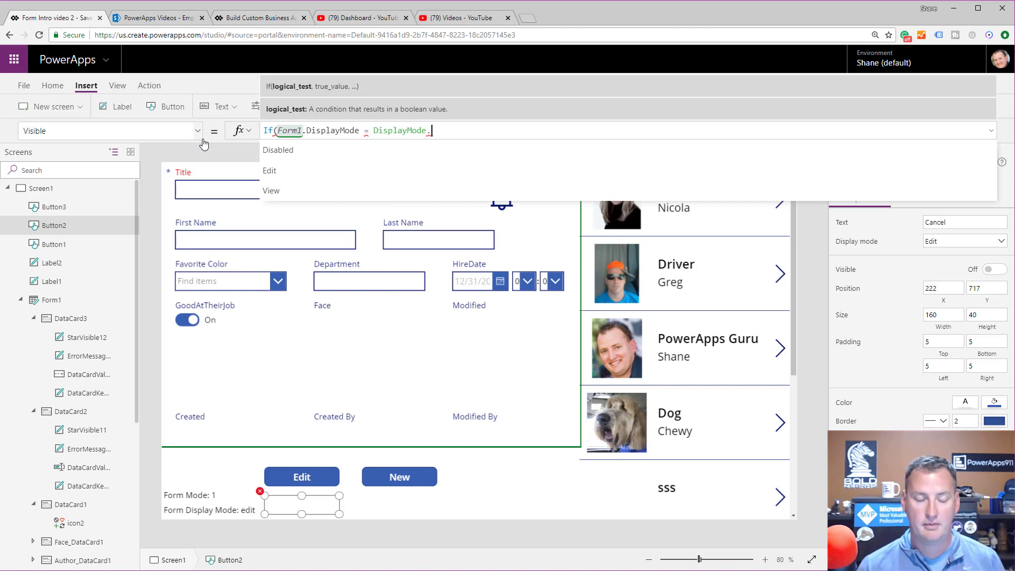
{"action": "type", "text": "Edit"}
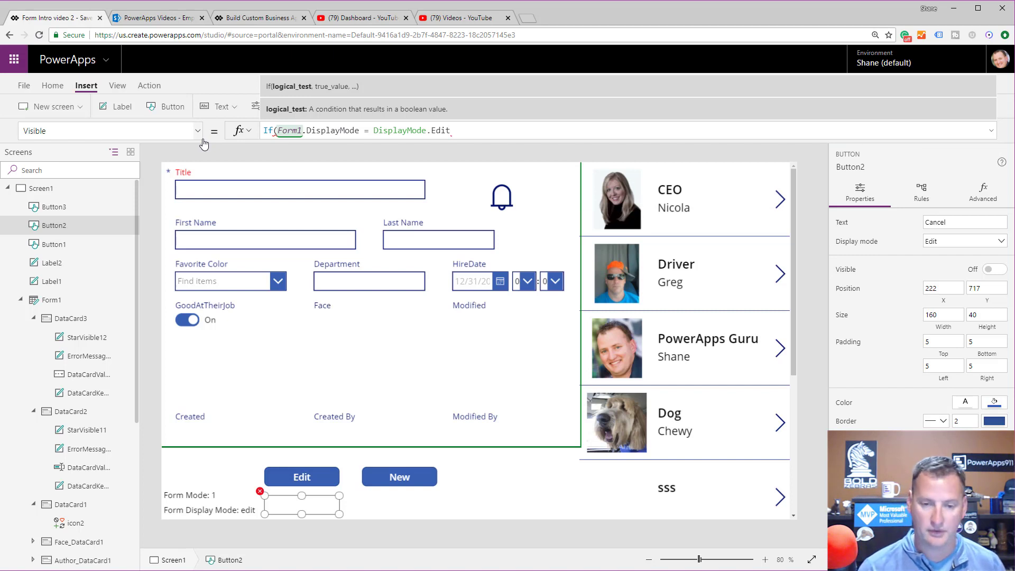
{"action": "type", "text": ", true, "}
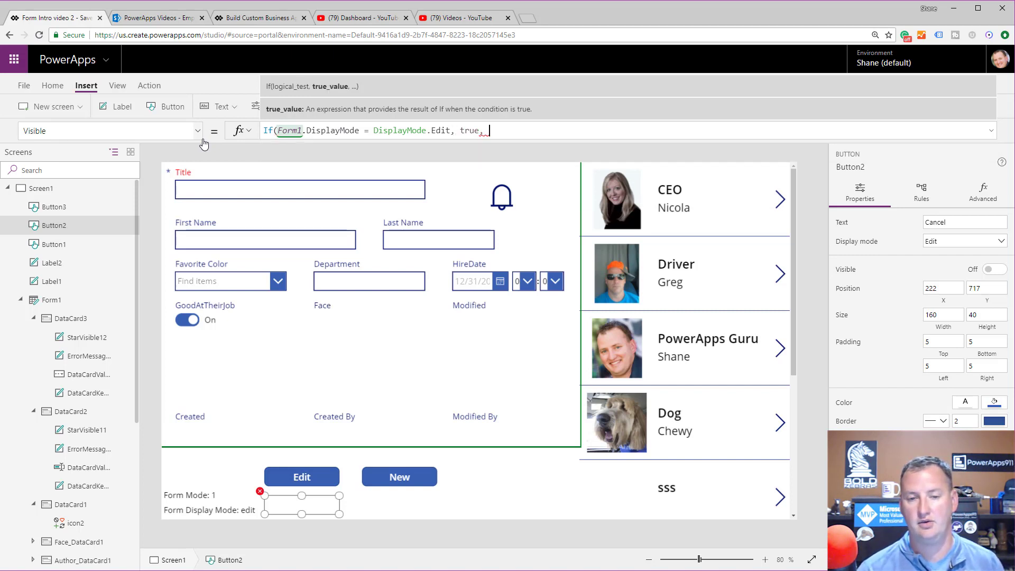
{"action": "type", "text": "false)"}
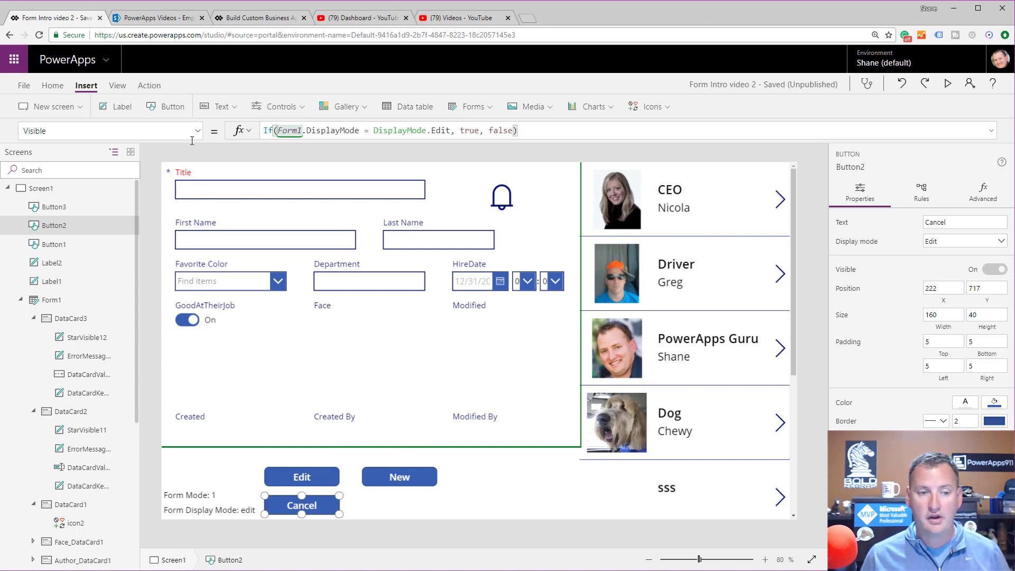
Add a button directly below the New button and set its text to "Sumit or Save"
{"action": "left_click", "coordinate": [177, 110]}
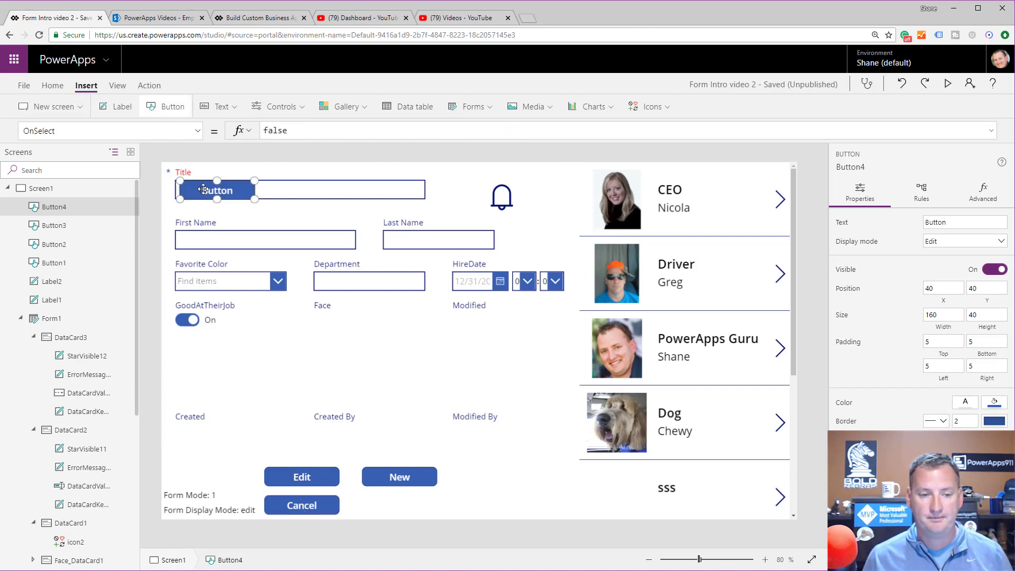
{"action": "left_click_drag", "start_coordinate": [204, 193], "coordinate": [385, 499]}
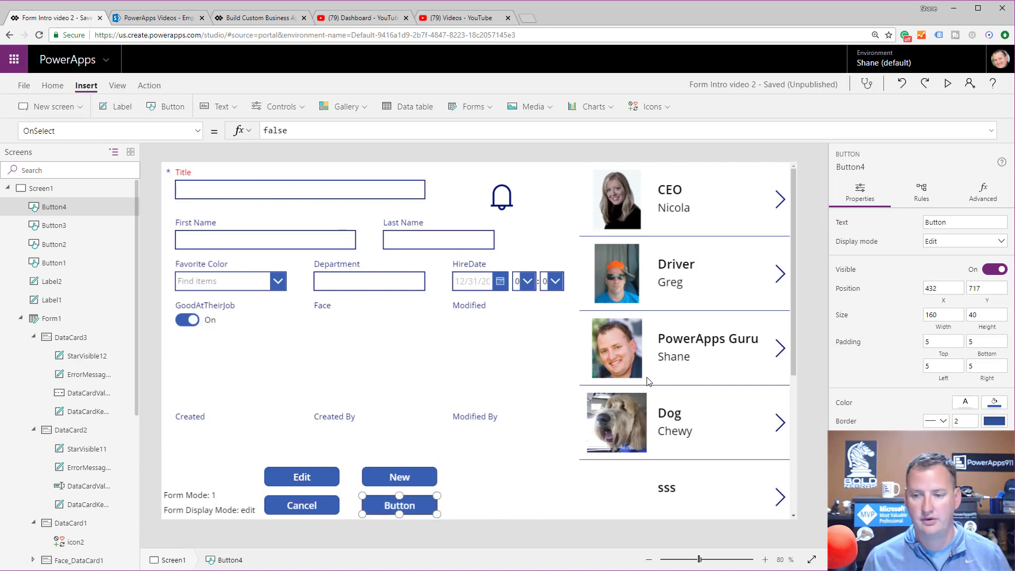
{"action": "double_click", "coordinate": [939, 222]}
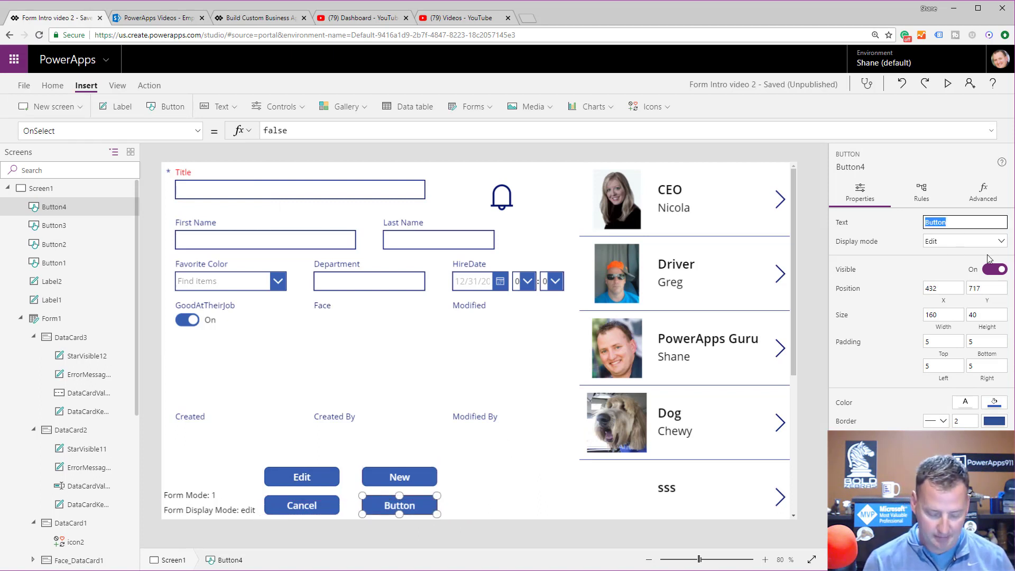
{"action": "type", "text": "Sumit"}
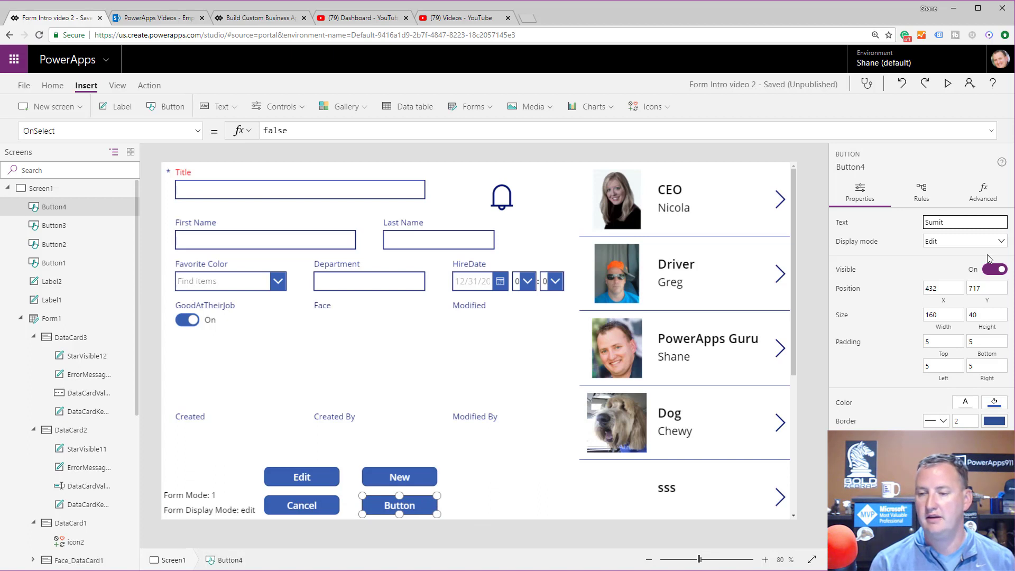
{"action": "type", "text": " or Save"}
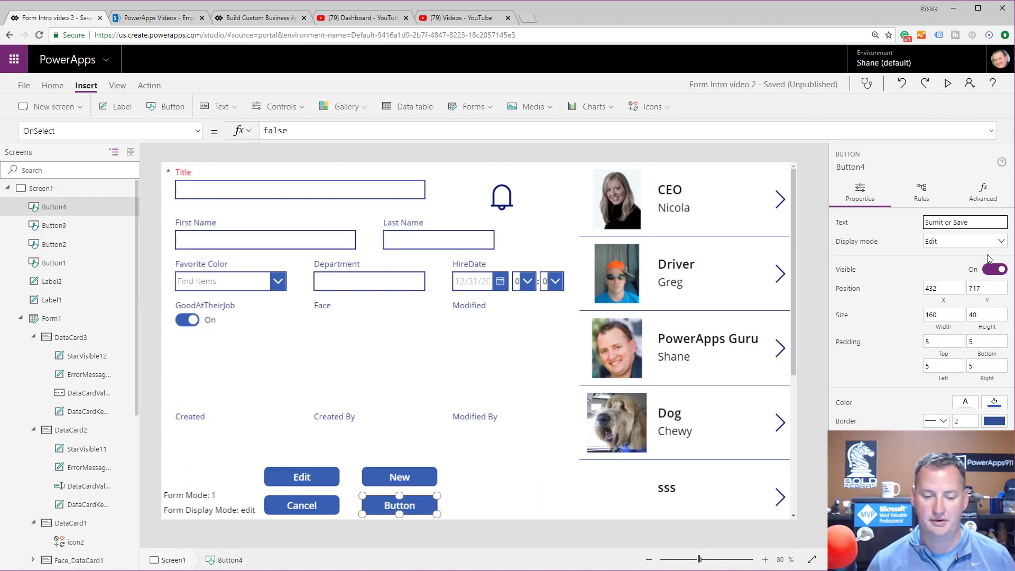
{"action": "left_click", "coordinate": [464, 526]}
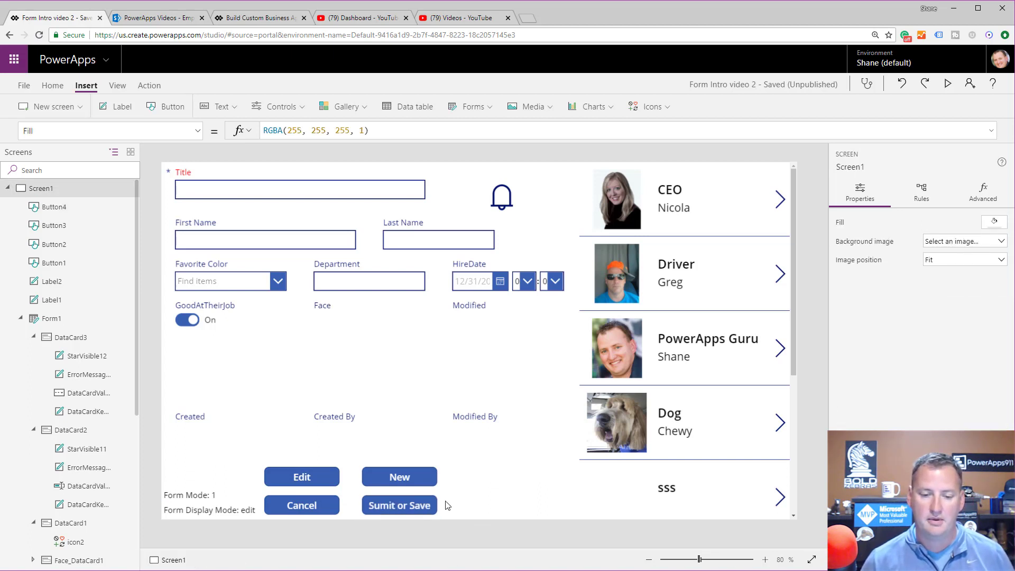
Set the Sumit or Save button's OnSelect formula to SubmitForm(Form1)
{"action": "left_click", "coordinate": [418, 506]}
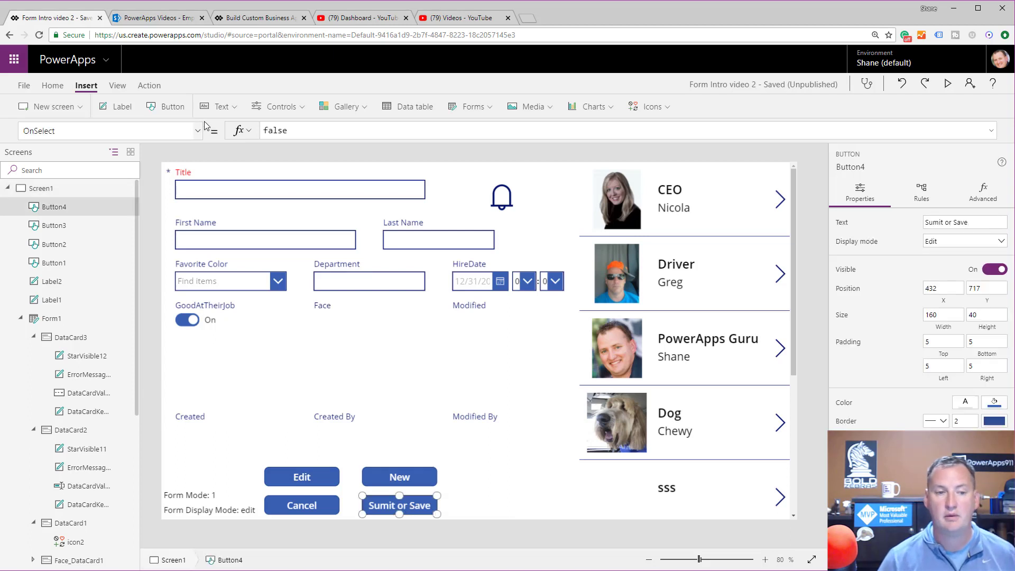
{"action": "double_click", "coordinate": [293, 127]}
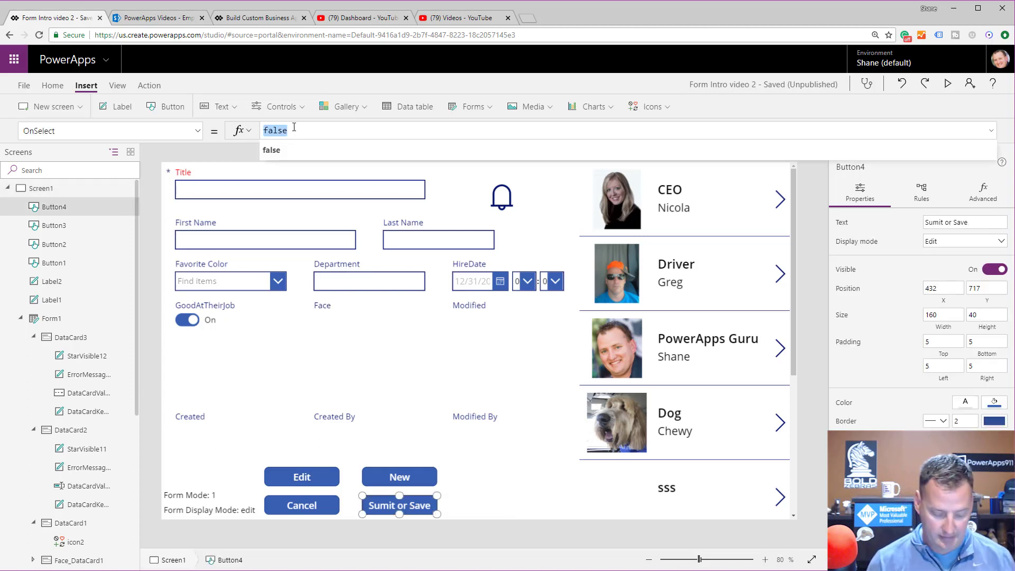
{"action": "type", "text": "Su"}
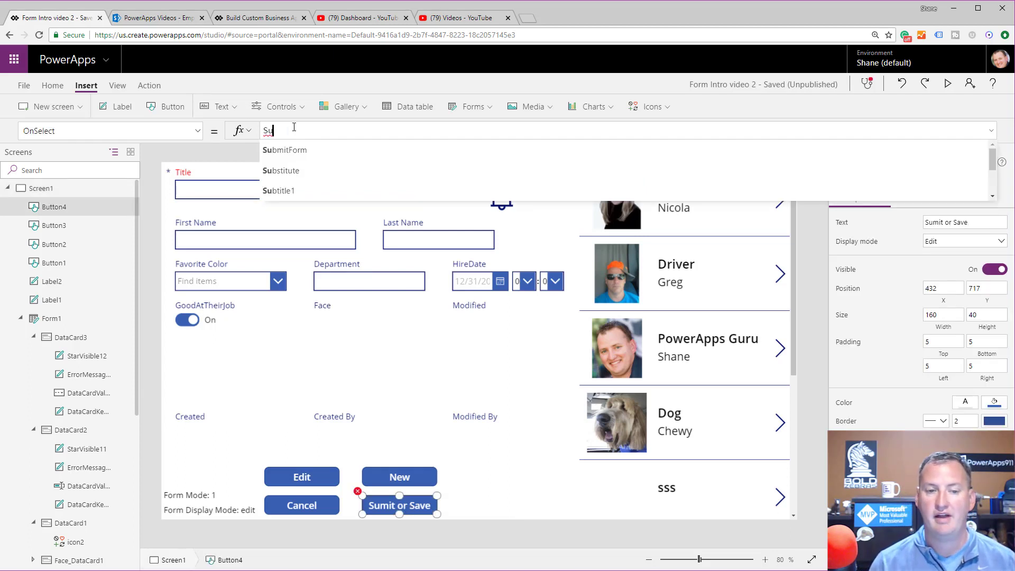
{"action": "key", "text": "Down"}
{"action": "key", "text": "Tab"}
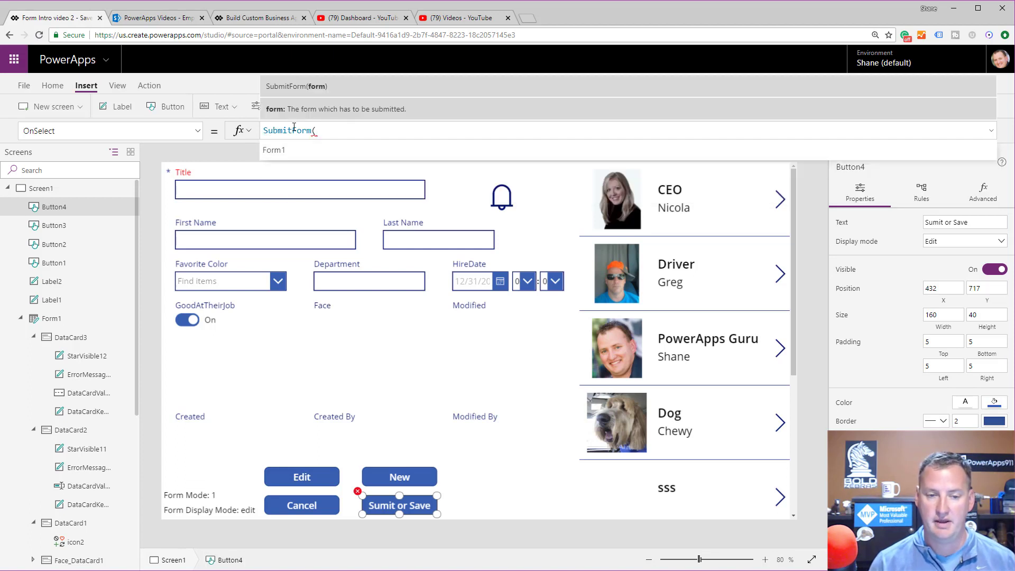
{"action": "key", "text": "Tab"}
{"action": "type", "text": ")"}
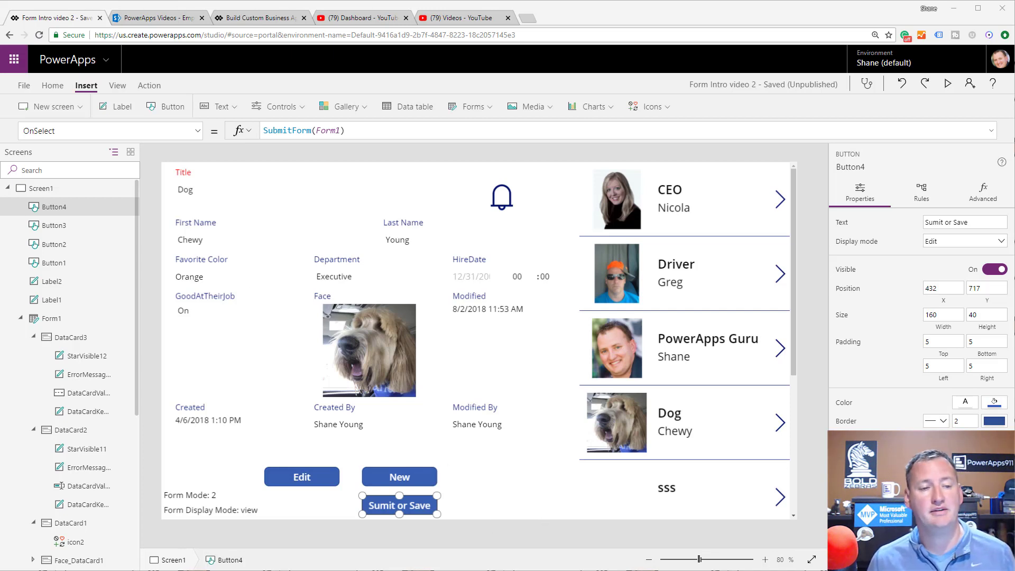
Add another button to the right of Sumit or Save and set its OnSelect formula to ResetForm(Form1)
{"action": "left_click", "coordinate": [165, 108]}
{"action": "left_click_drag", "start_coordinate": [536, 426], "coordinate": [515, 503]}
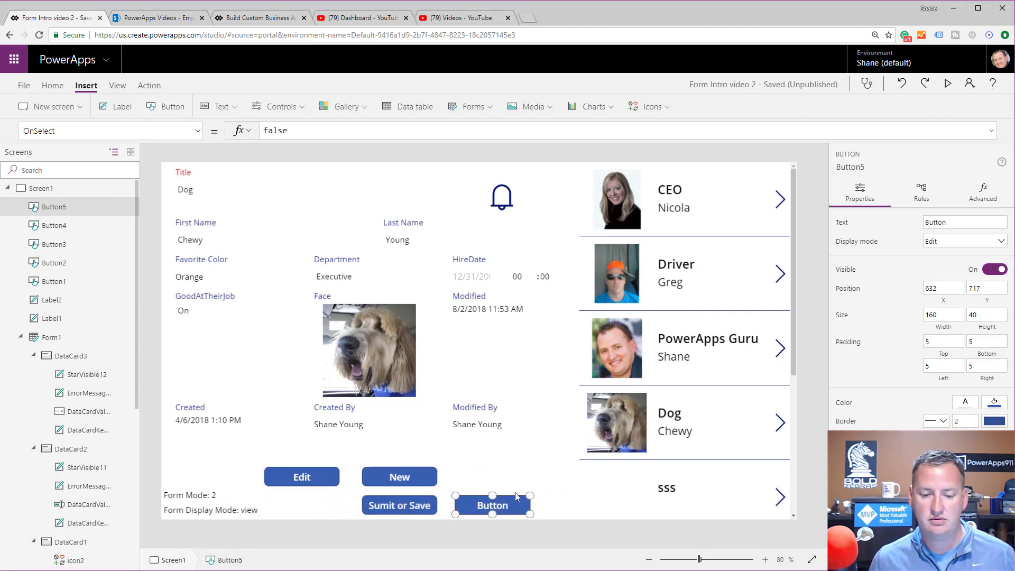
{"action": "double_click", "coordinate": [288, 132]}
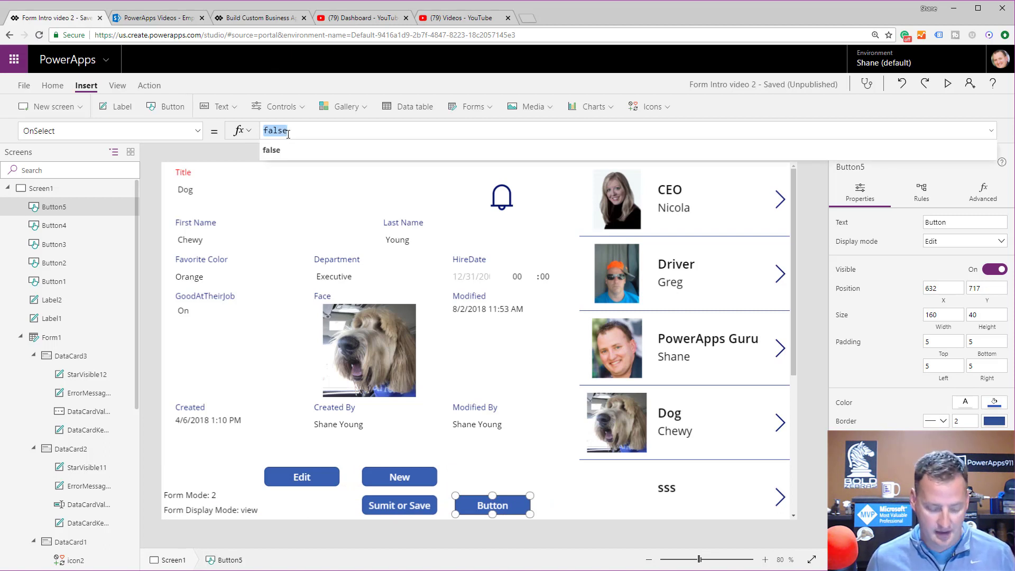
{"action": "type", "text": "tForm("}
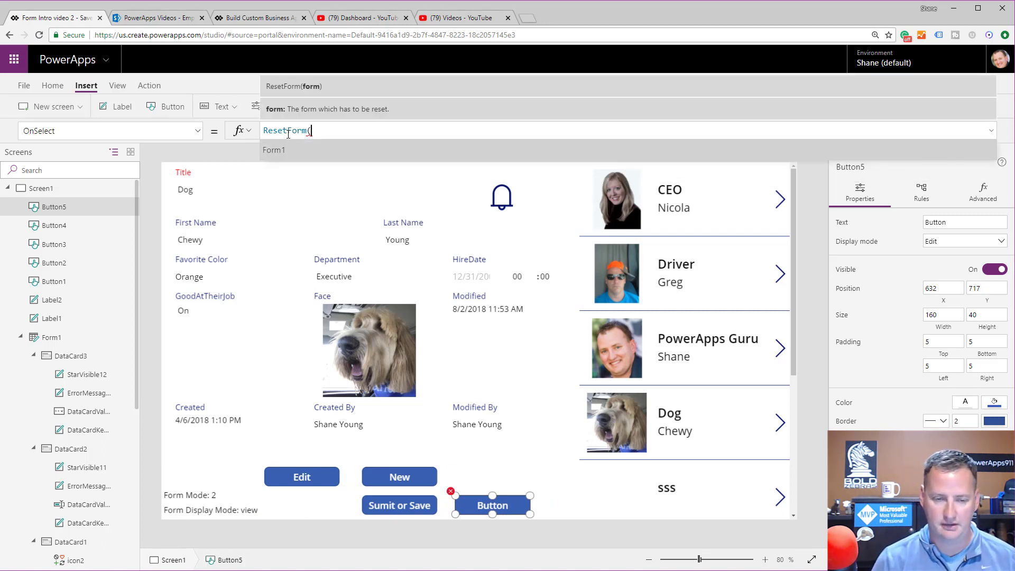
{"action": "type", "text": "Form1)"}
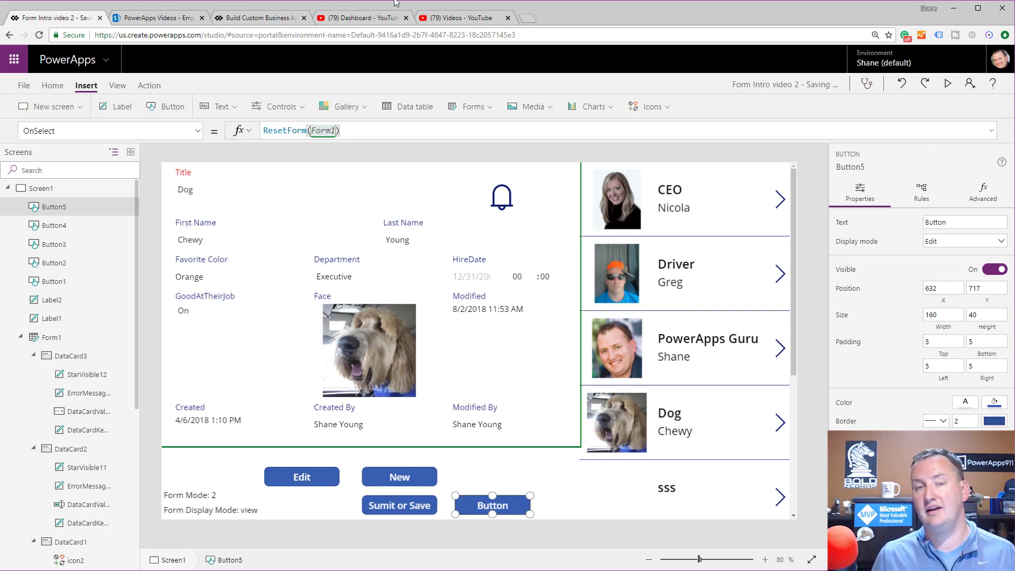
Preview the app, switch the Dog record to edit mode, and append "swserse" to First Name and "asersae" to Last Name
{"action": "left_click", "coordinate": [947, 86]}
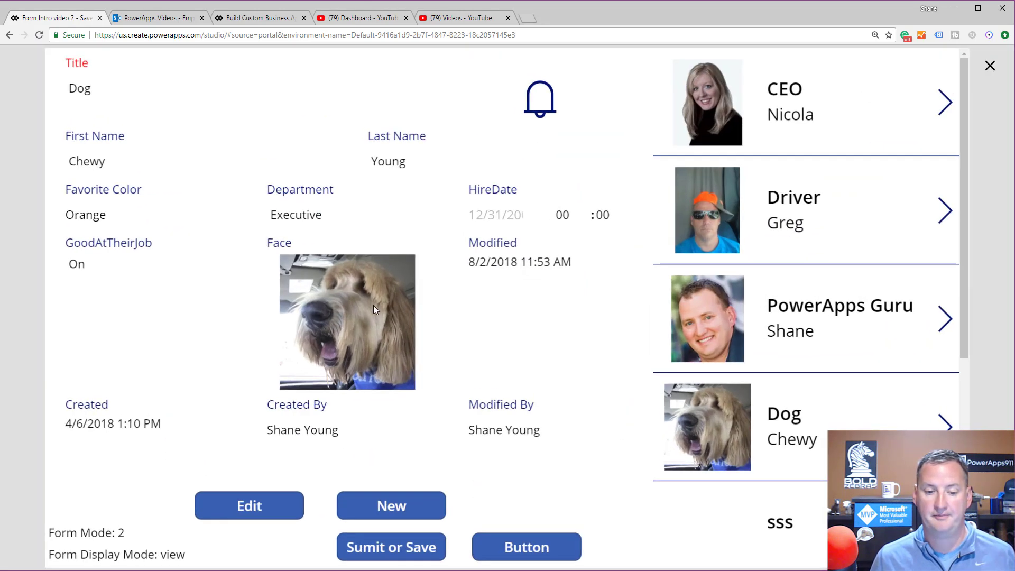
{"action": "left_click", "coordinate": [270, 492]}
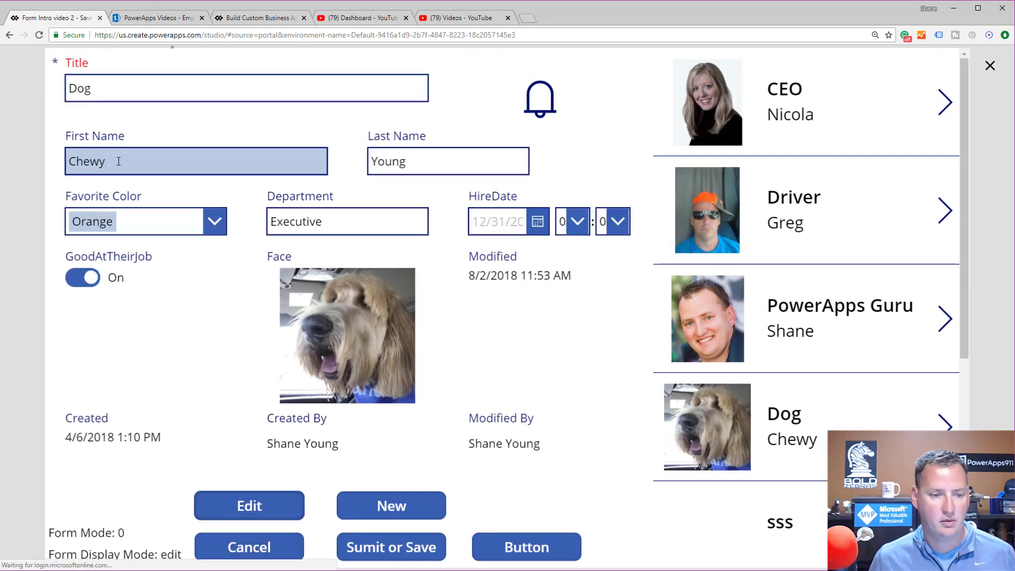
{"action": "left_click", "coordinate": [157, 161]}
{"action": "type", "text": "swserse"}
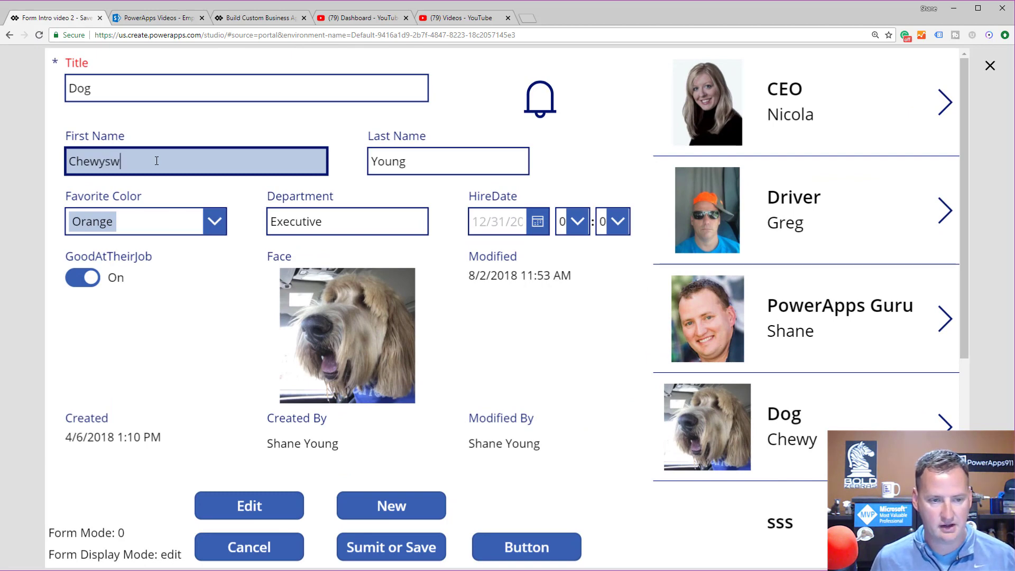
{"action": "left_click", "coordinate": [433, 165]}
{"action": "type", "text": "asersae"}
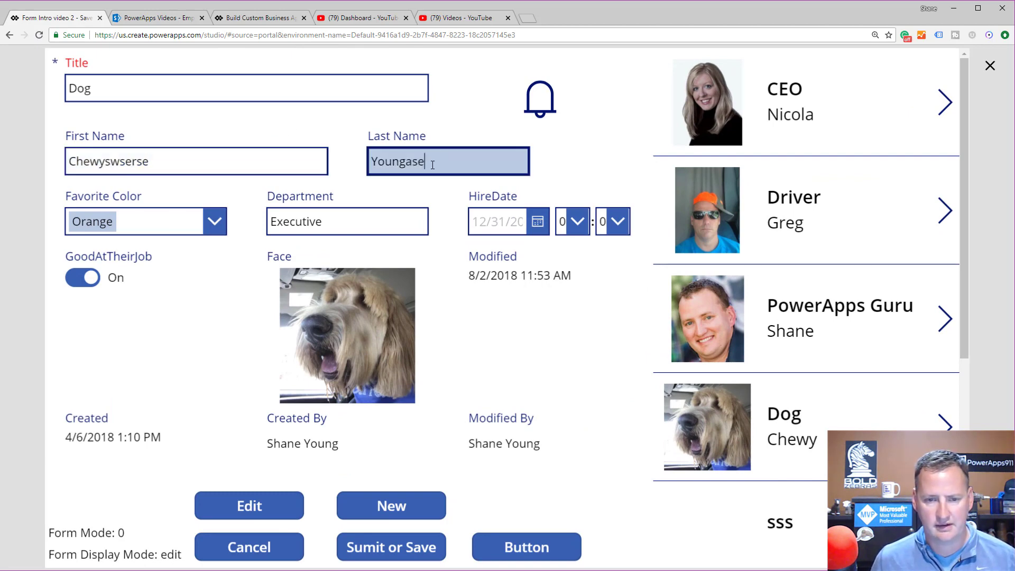
{"action": "left_click", "coordinate": [330, 93]}
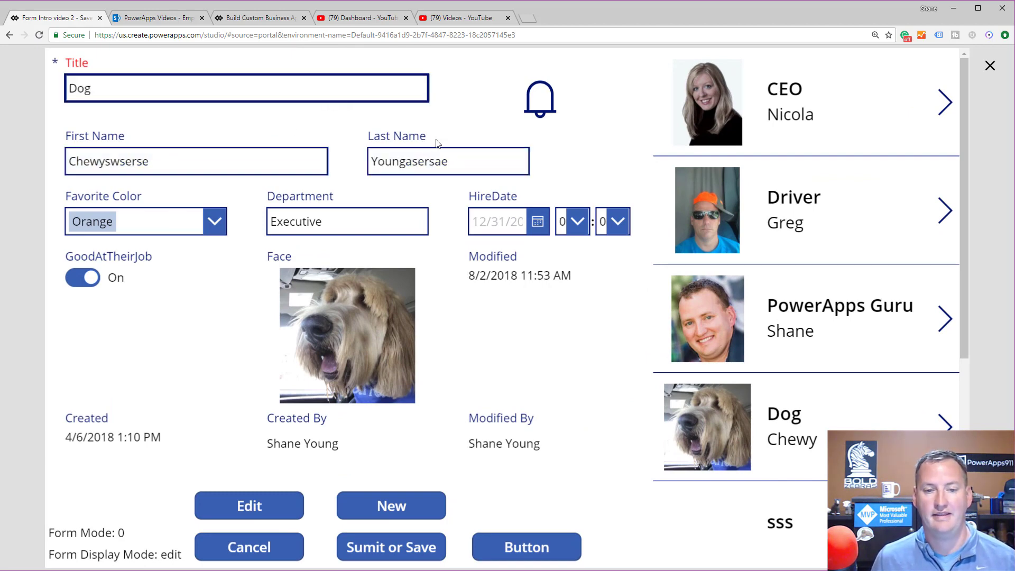
Discard the unsaved name edits on the Dog record with the form's reset button and exit the preview
{"action": "left_click", "coordinate": [527, 548]}
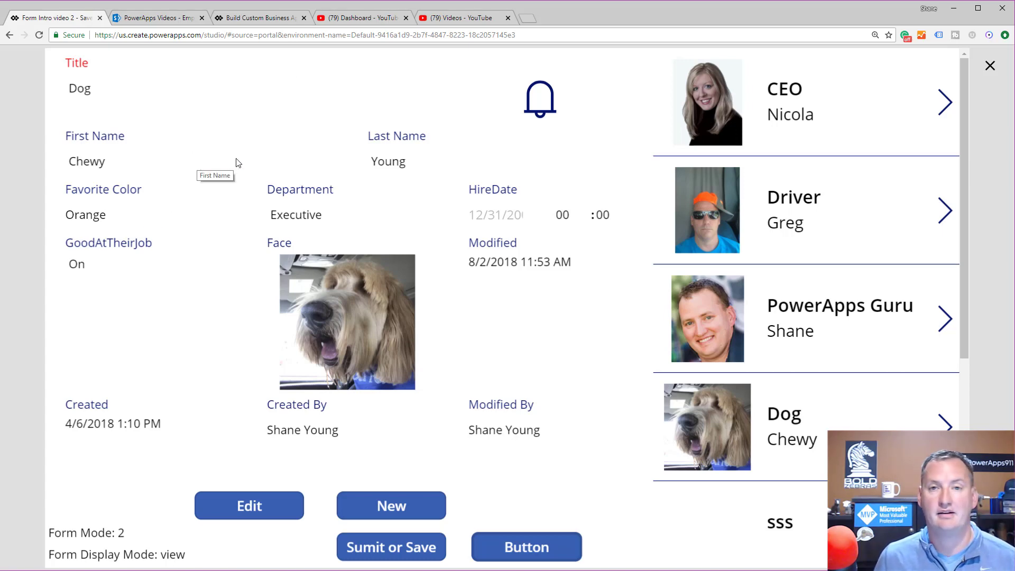
{"action": "left_click", "coordinate": [990, 65]}
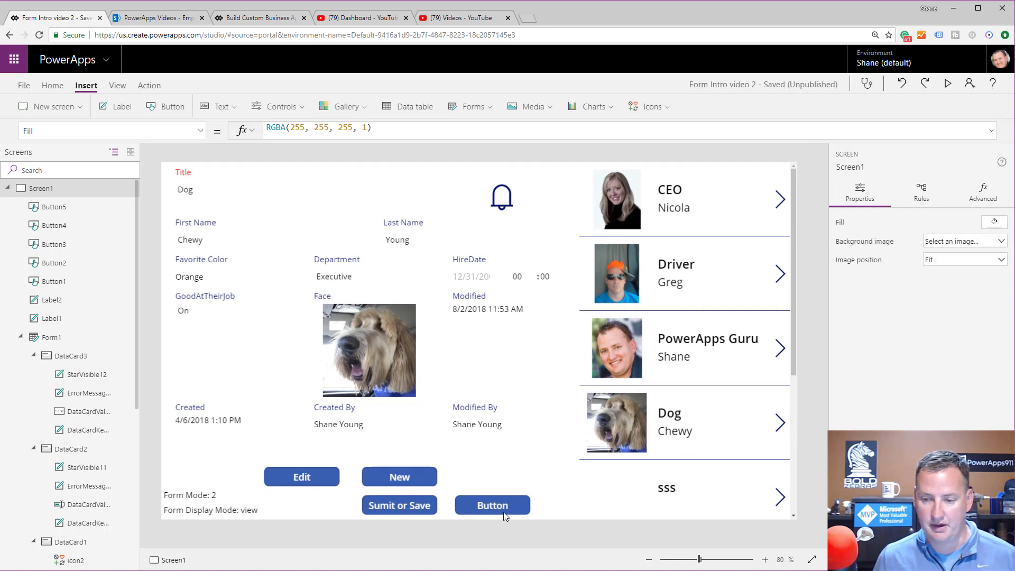
Set the text of the button beside Sumit or Save to "Reset"
{"action": "left_click", "coordinate": [504, 511]}
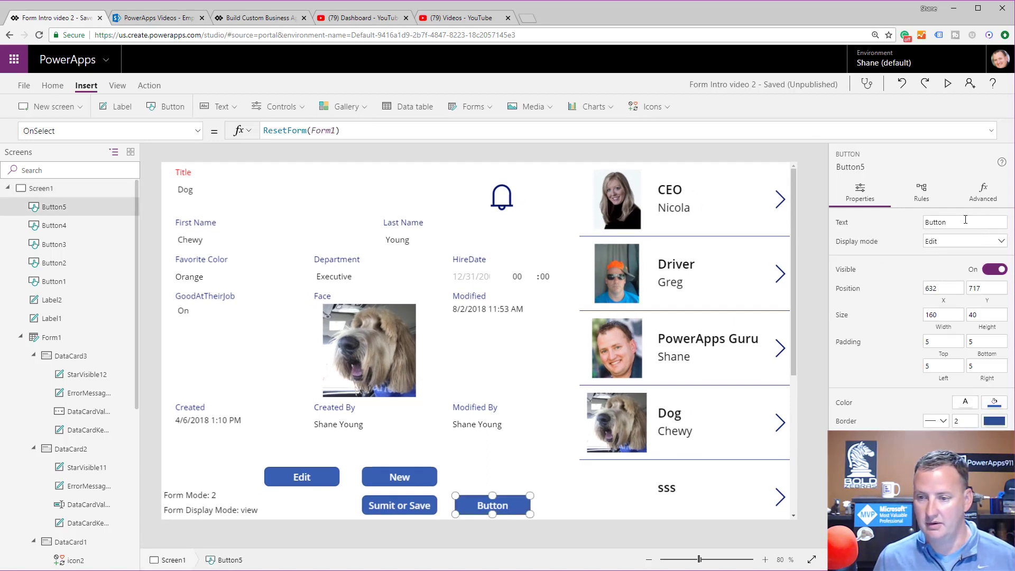
{"action": "double_click", "coordinate": [966, 220]}
{"action": "type", "text": "Reset"}
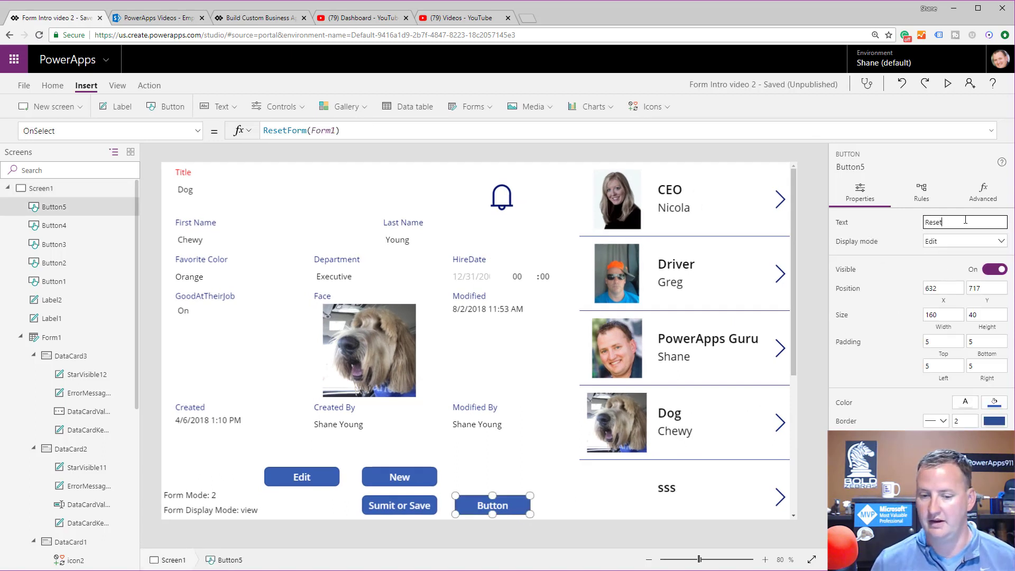
{"action": "left_click", "coordinate": [594, 509]}
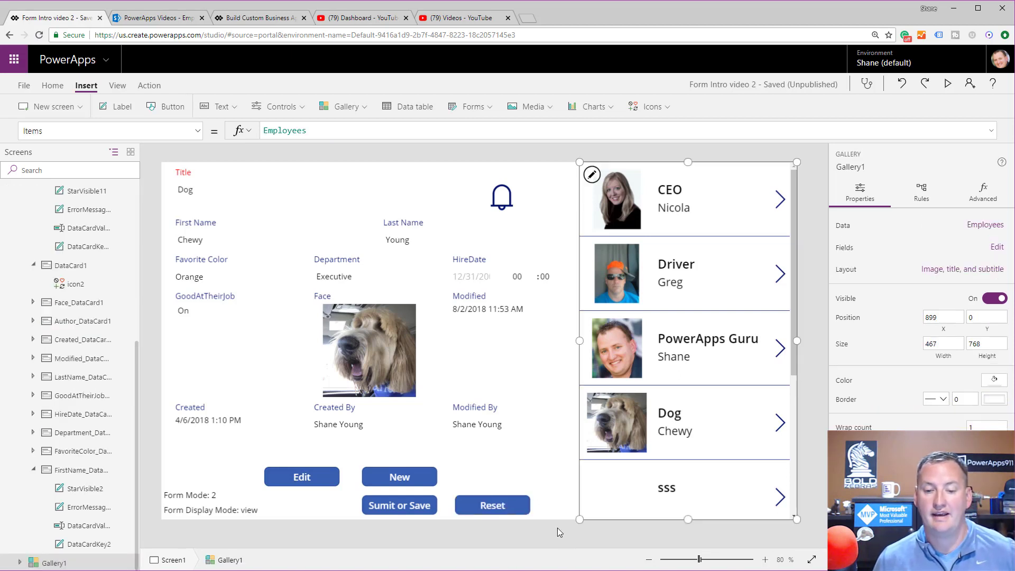
{"action": "left_click", "coordinate": [556, 500]}
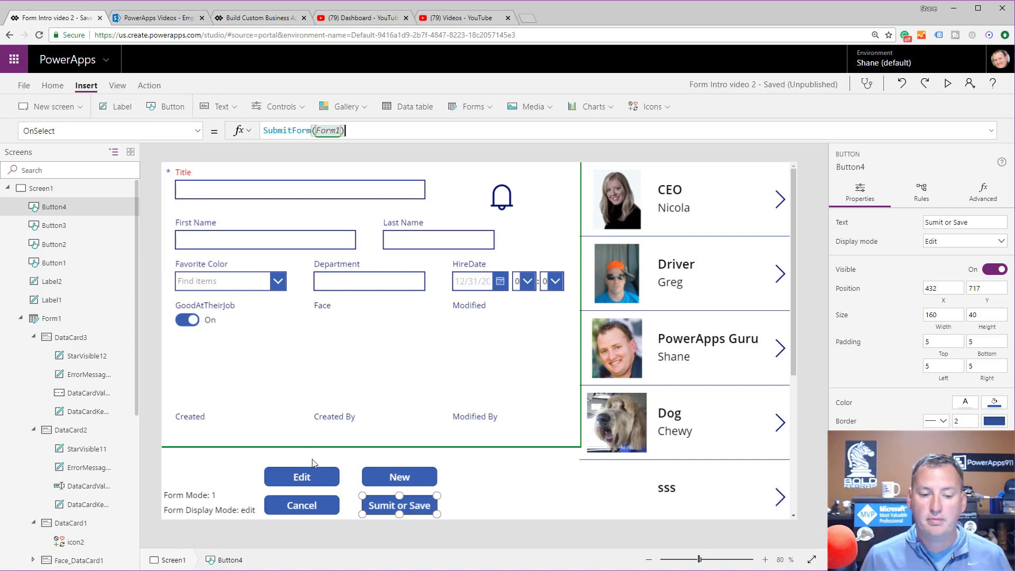
Preview the app, test the Edit and Cancel buttons on the Dog record, and exit the preview
{"action": "left_click", "coordinate": [313, 475]}
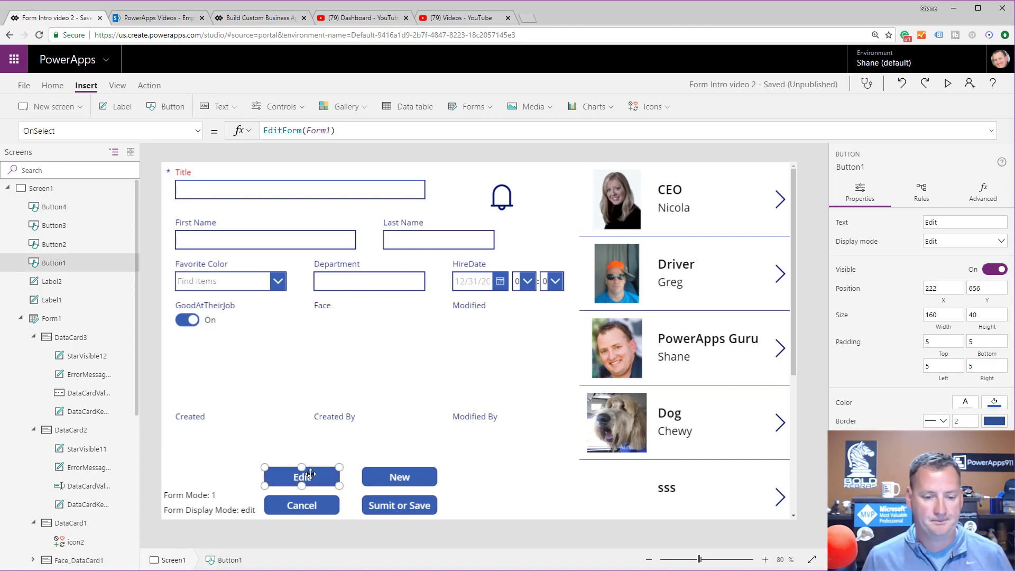
{"action": "left_click", "coordinate": [944, 84]}
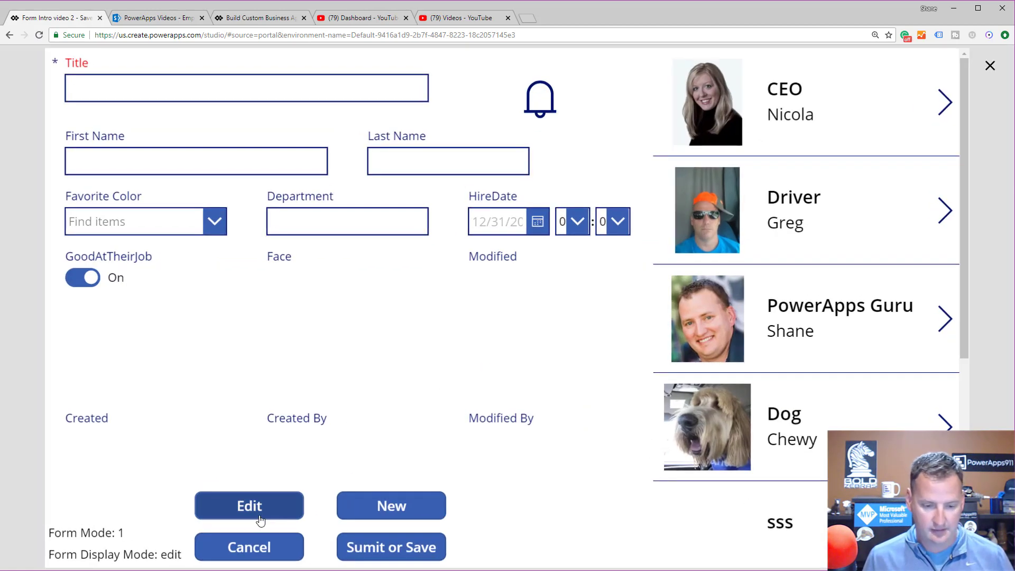
{"action": "left_click", "coordinate": [267, 509]}
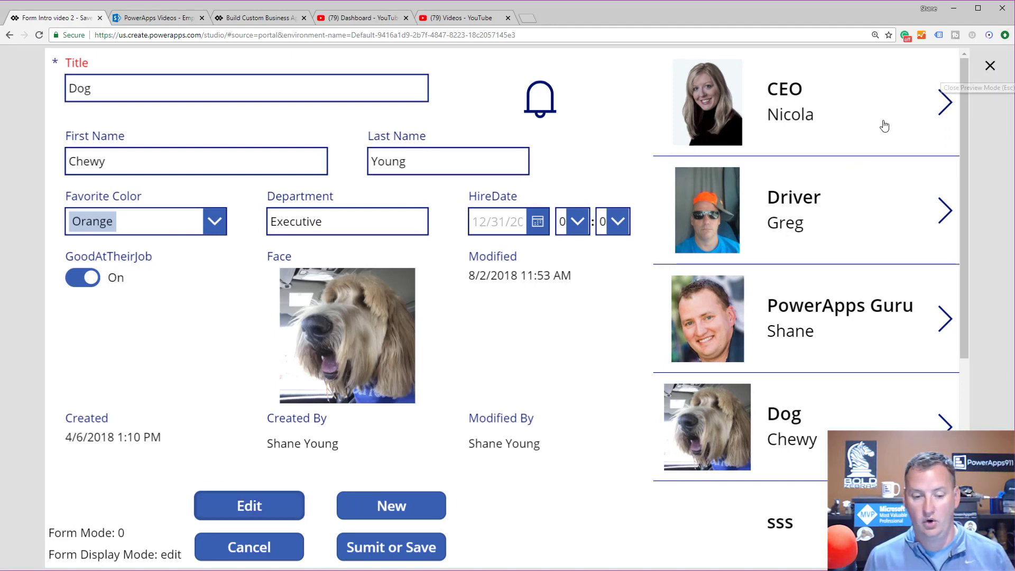
{"action": "left_click", "coordinate": [265, 546]}
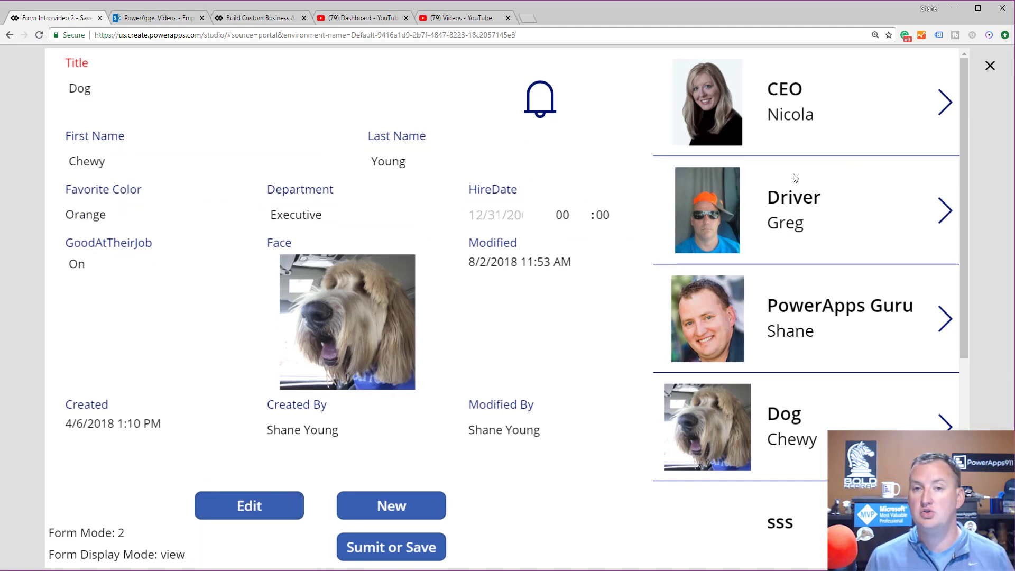
{"action": "left_click", "coordinate": [989, 66]}
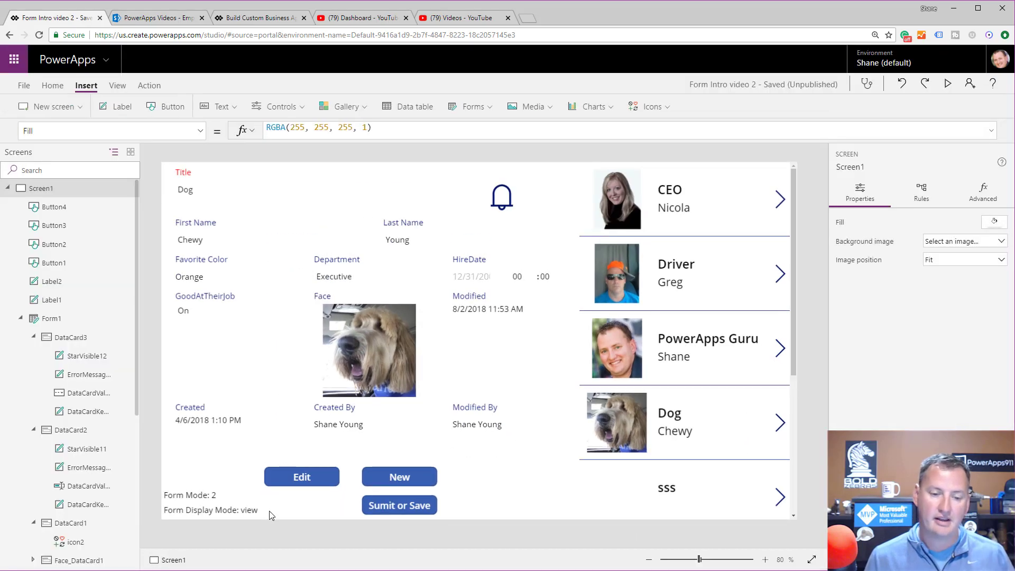
Select Form1 and show the formula of its Item property
{"action": "left_click", "coordinate": [296, 478]}
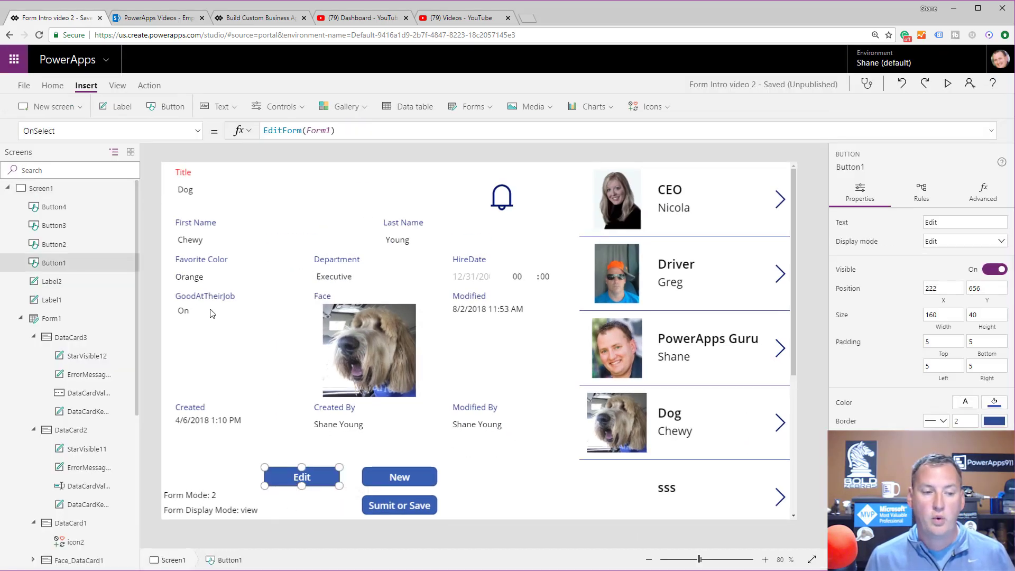
{"action": "left_click", "coordinate": [56, 319]}
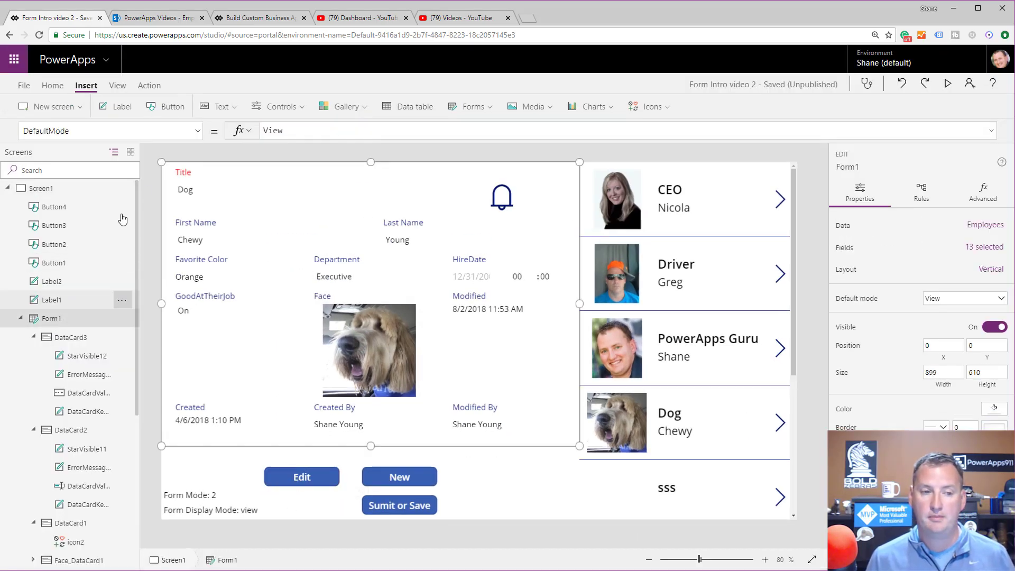
{"action": "left_click", "coordinate": [197, 130]}
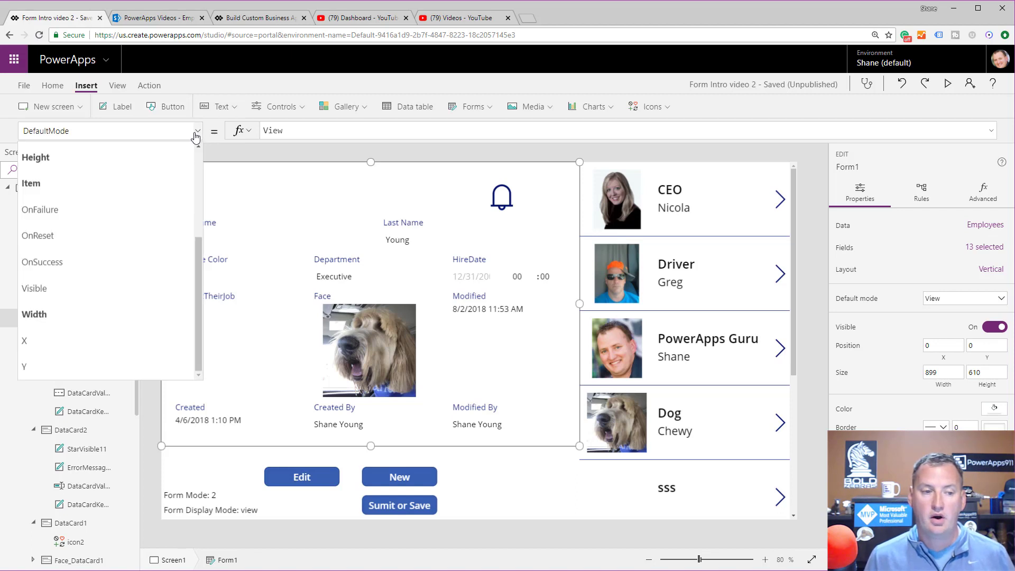
{"action": "left_click", "coordinate": [75, 188]}
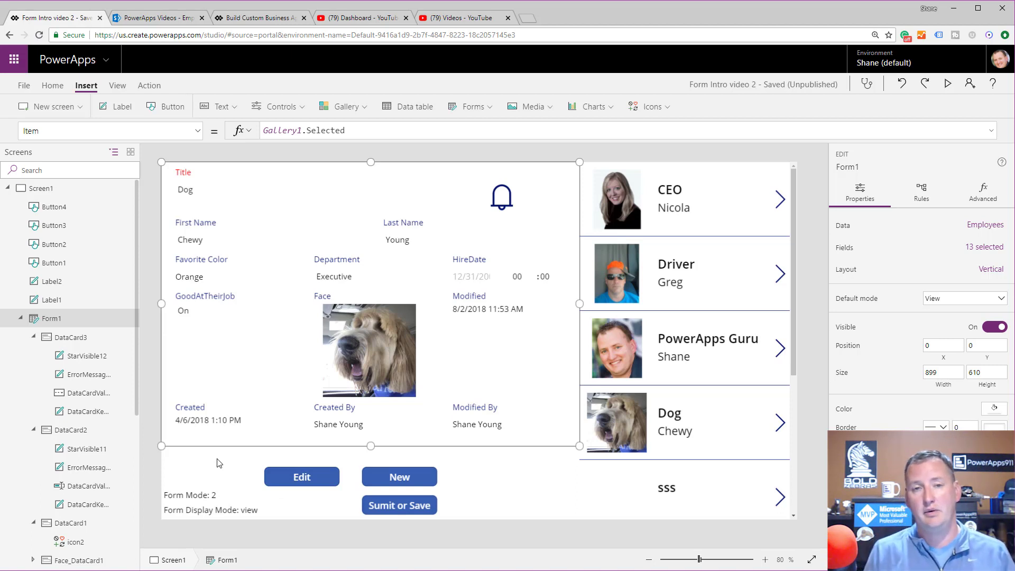
Save the app and open the list of Form1's properties
{"action": "key", "text": "ctrl+s"}
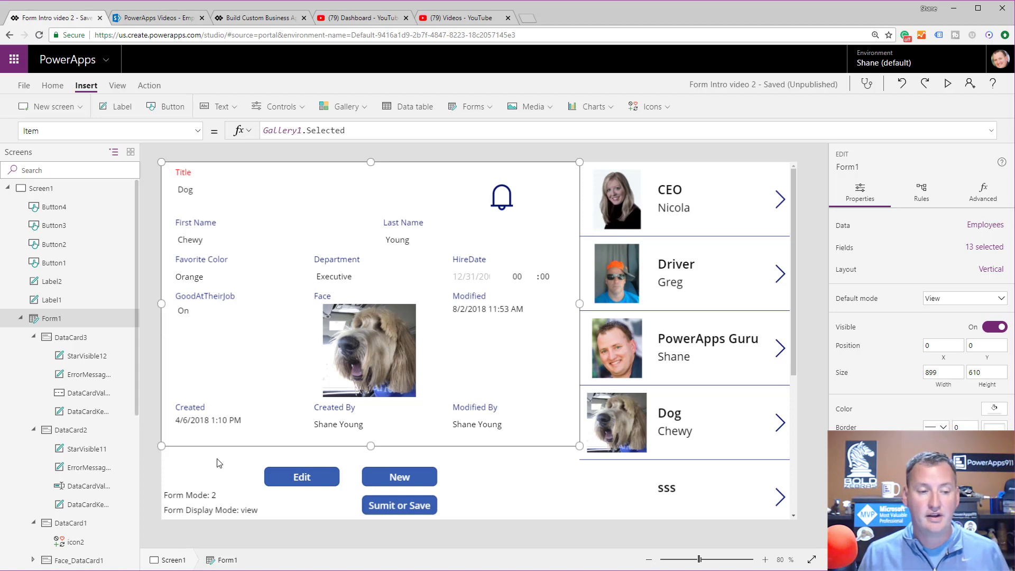
{"action": "left_click", "coordinate": [197, 130]}
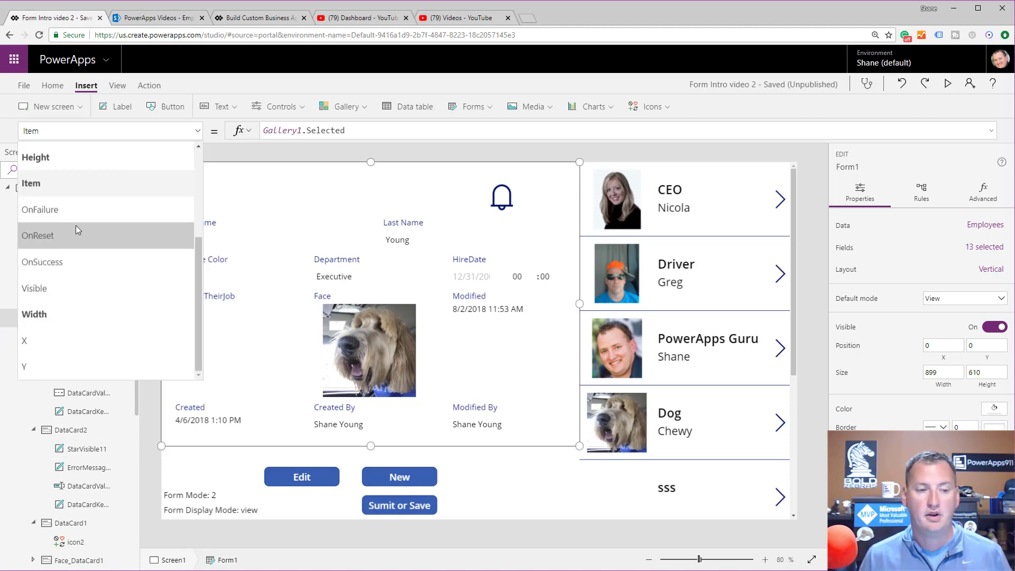